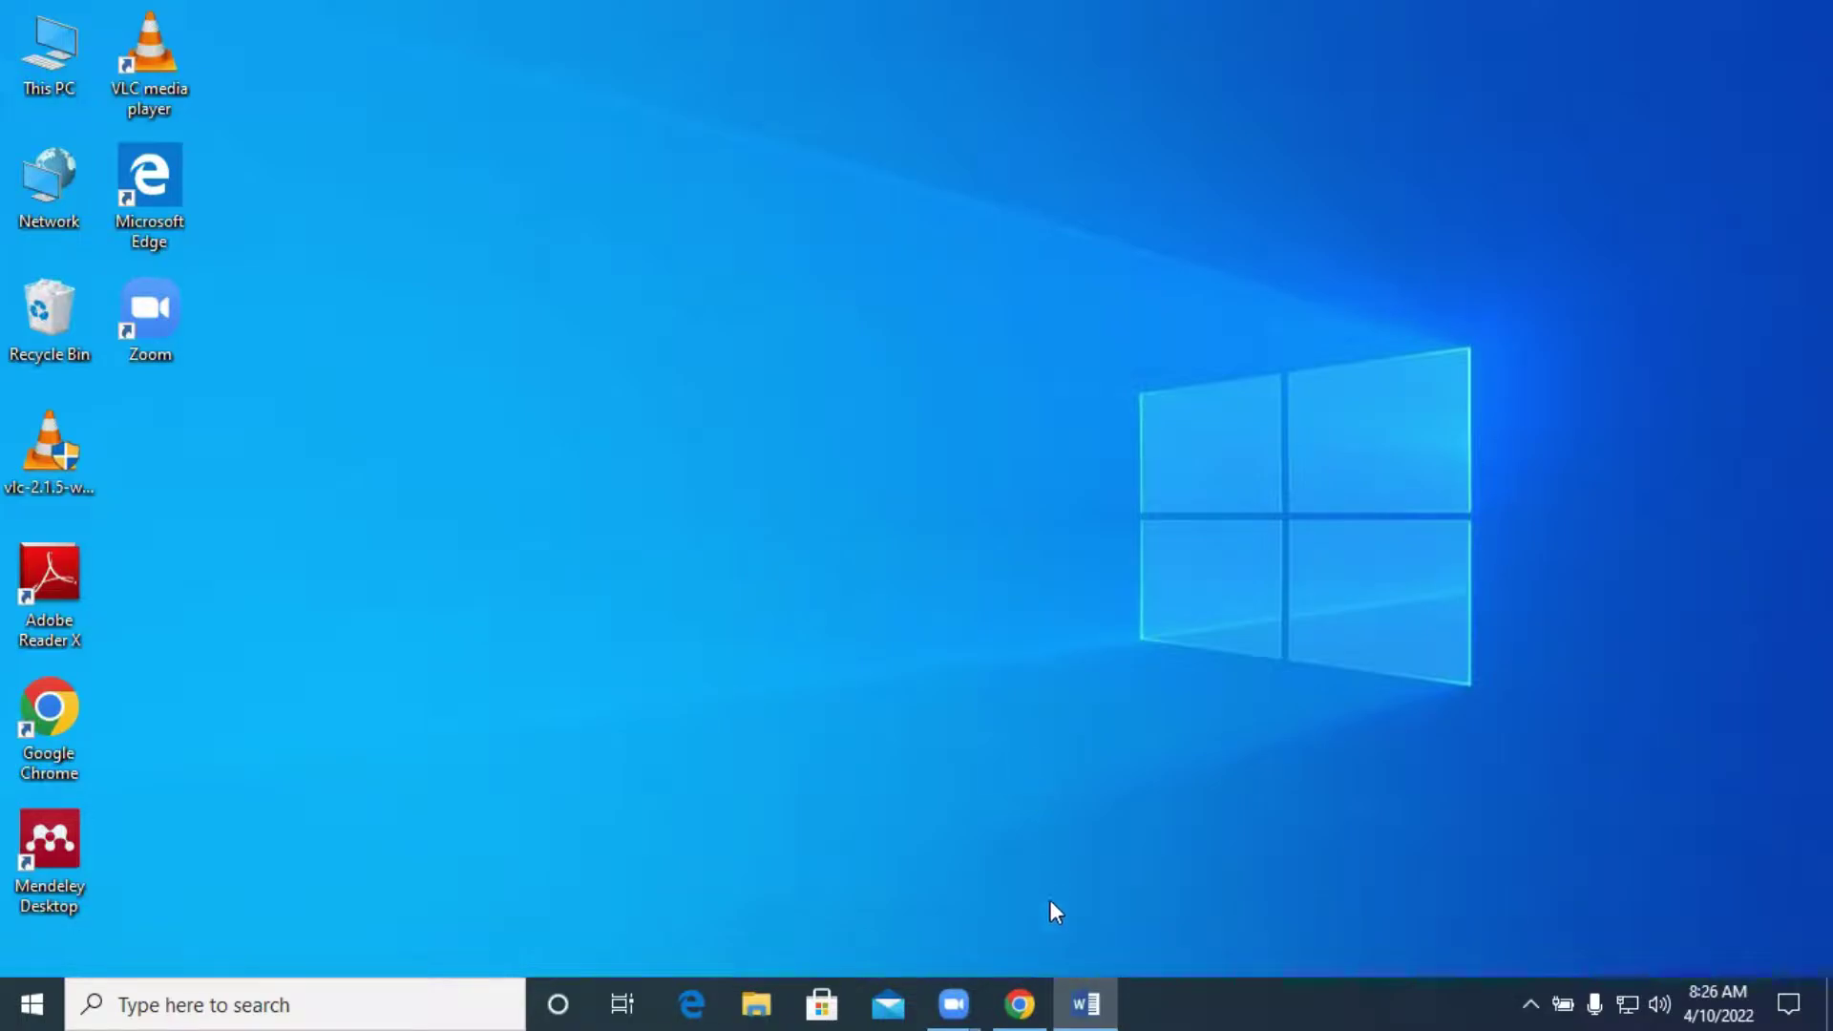
# Restore the employeeFrustration document and select the CHAPTER ONE and INTRODUCTION title lines.
pyautogui.click(1113, 993)
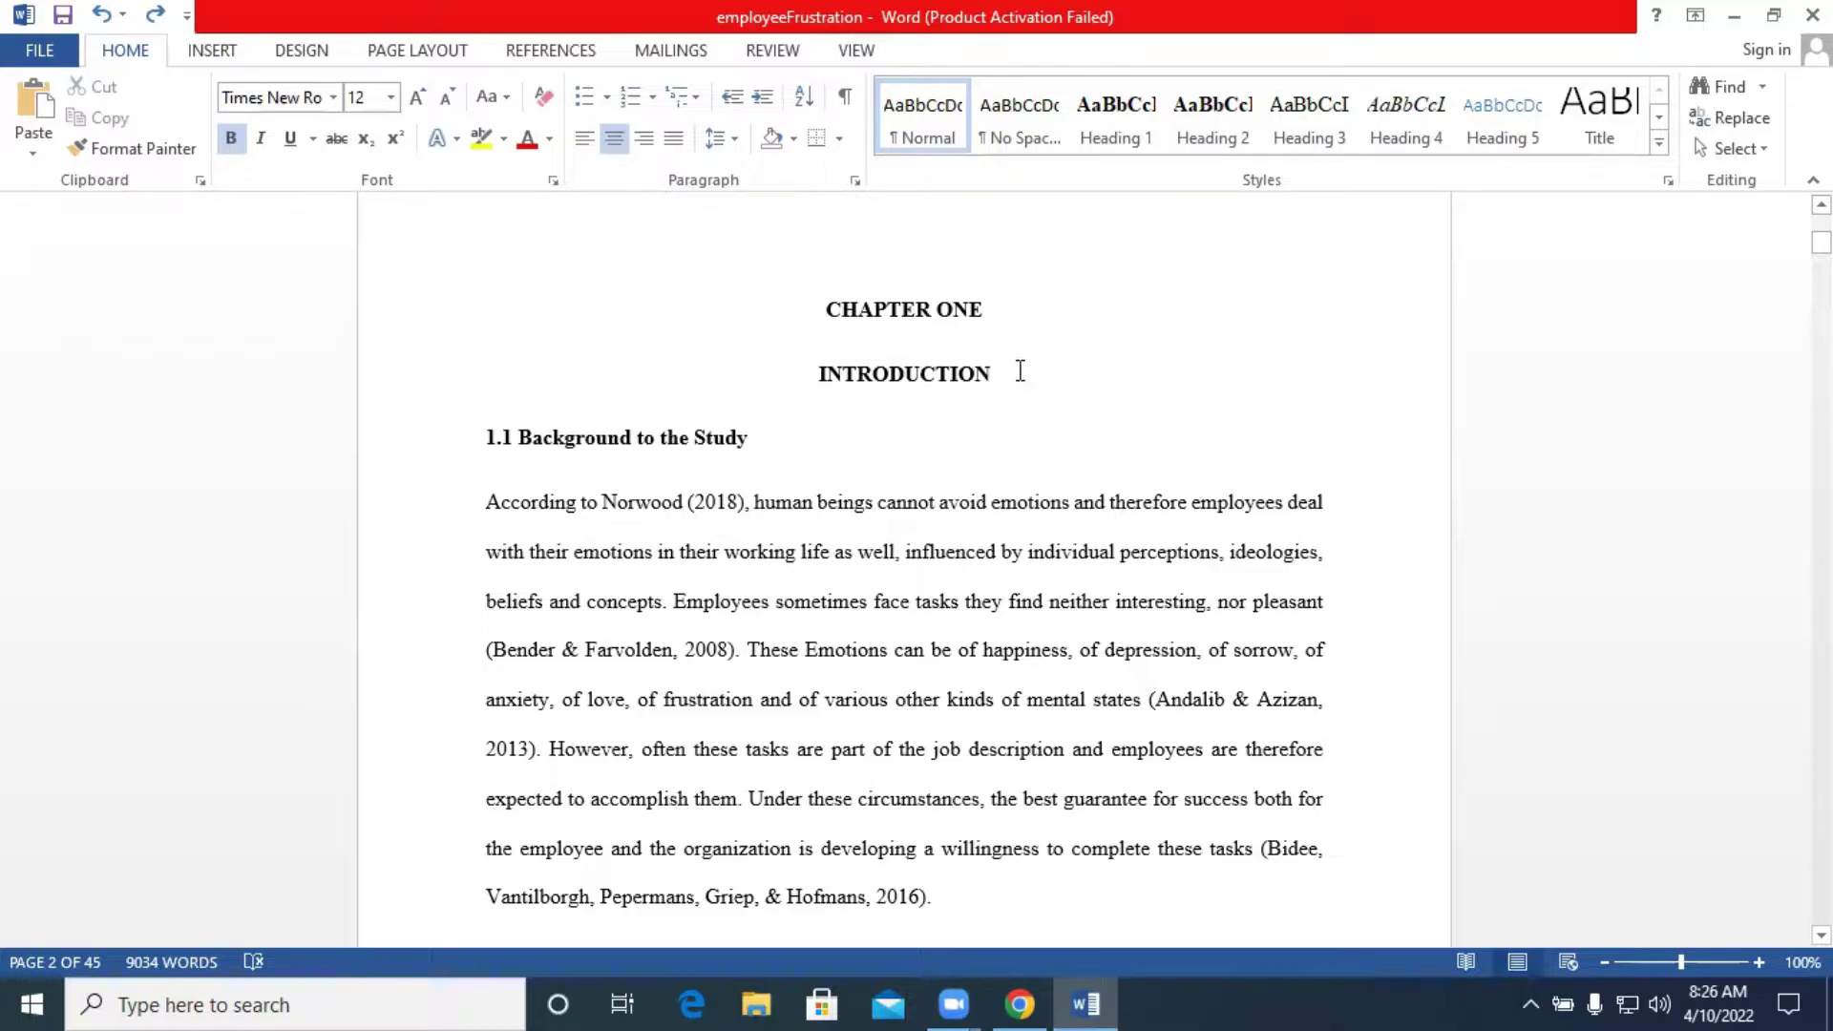
pyautogui.click(774, 462)
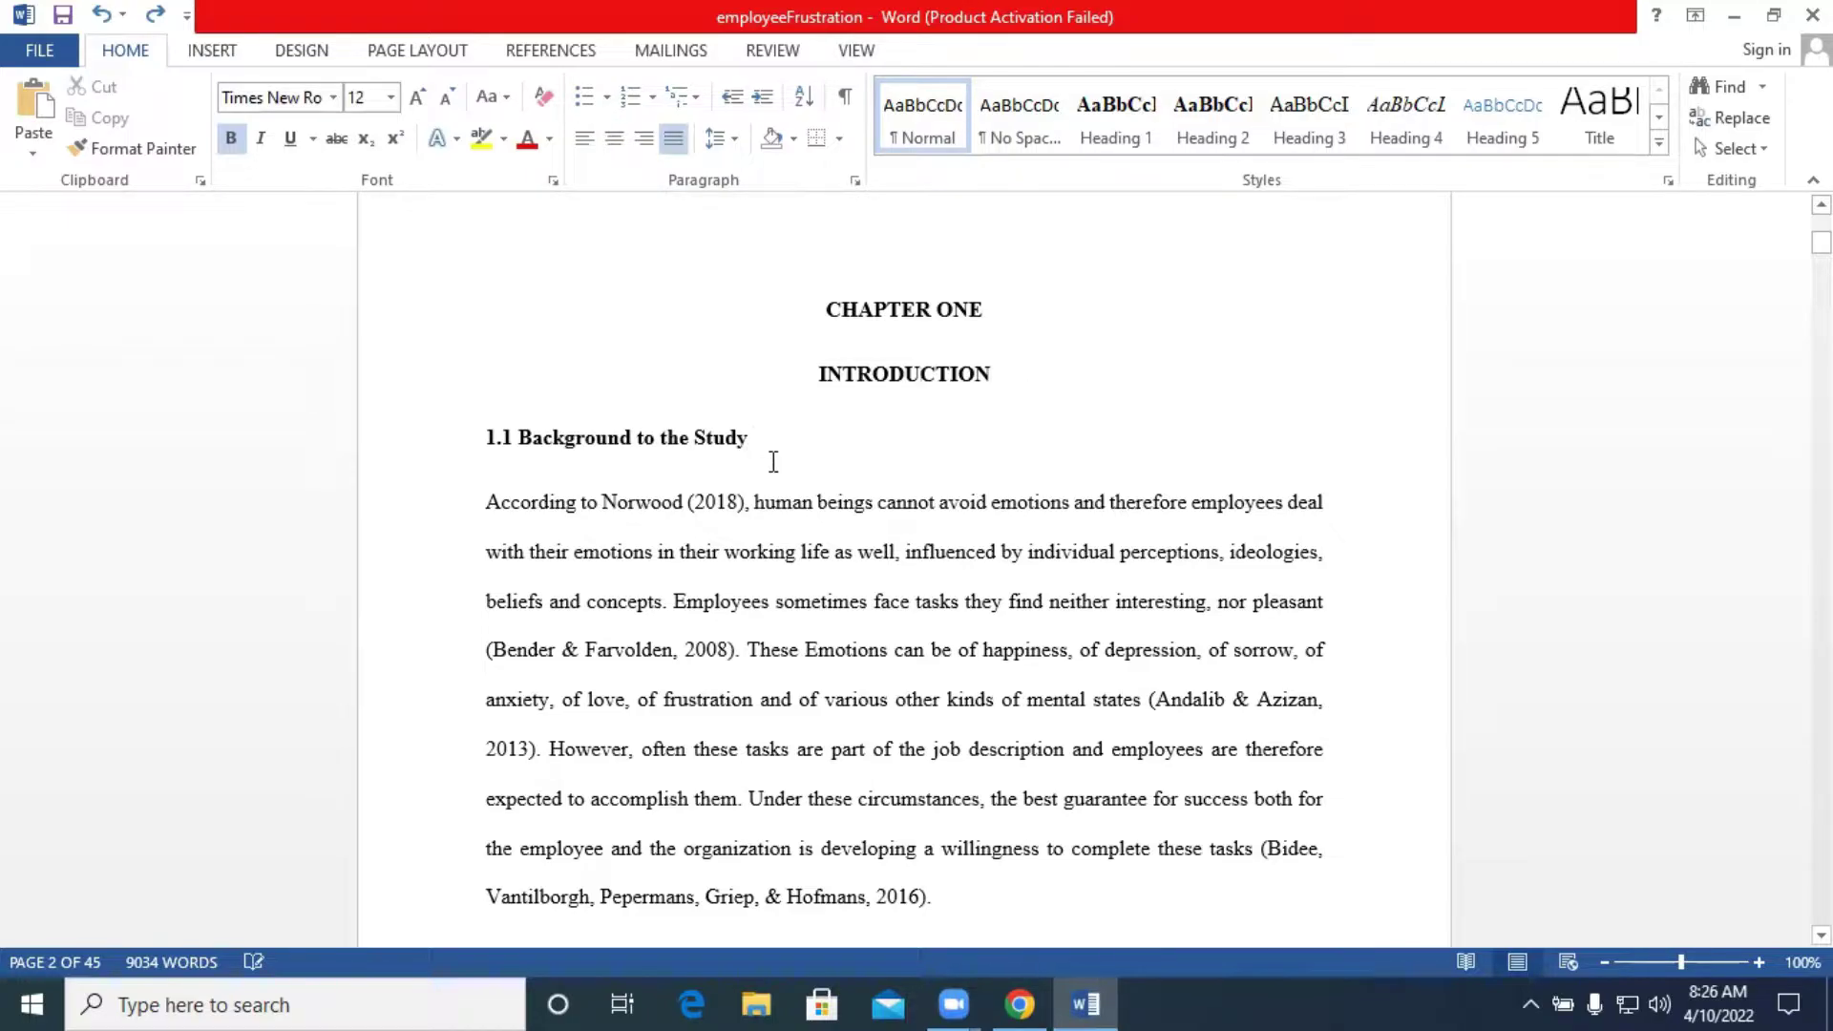
pyautogui.scroll(1, 932, 525)
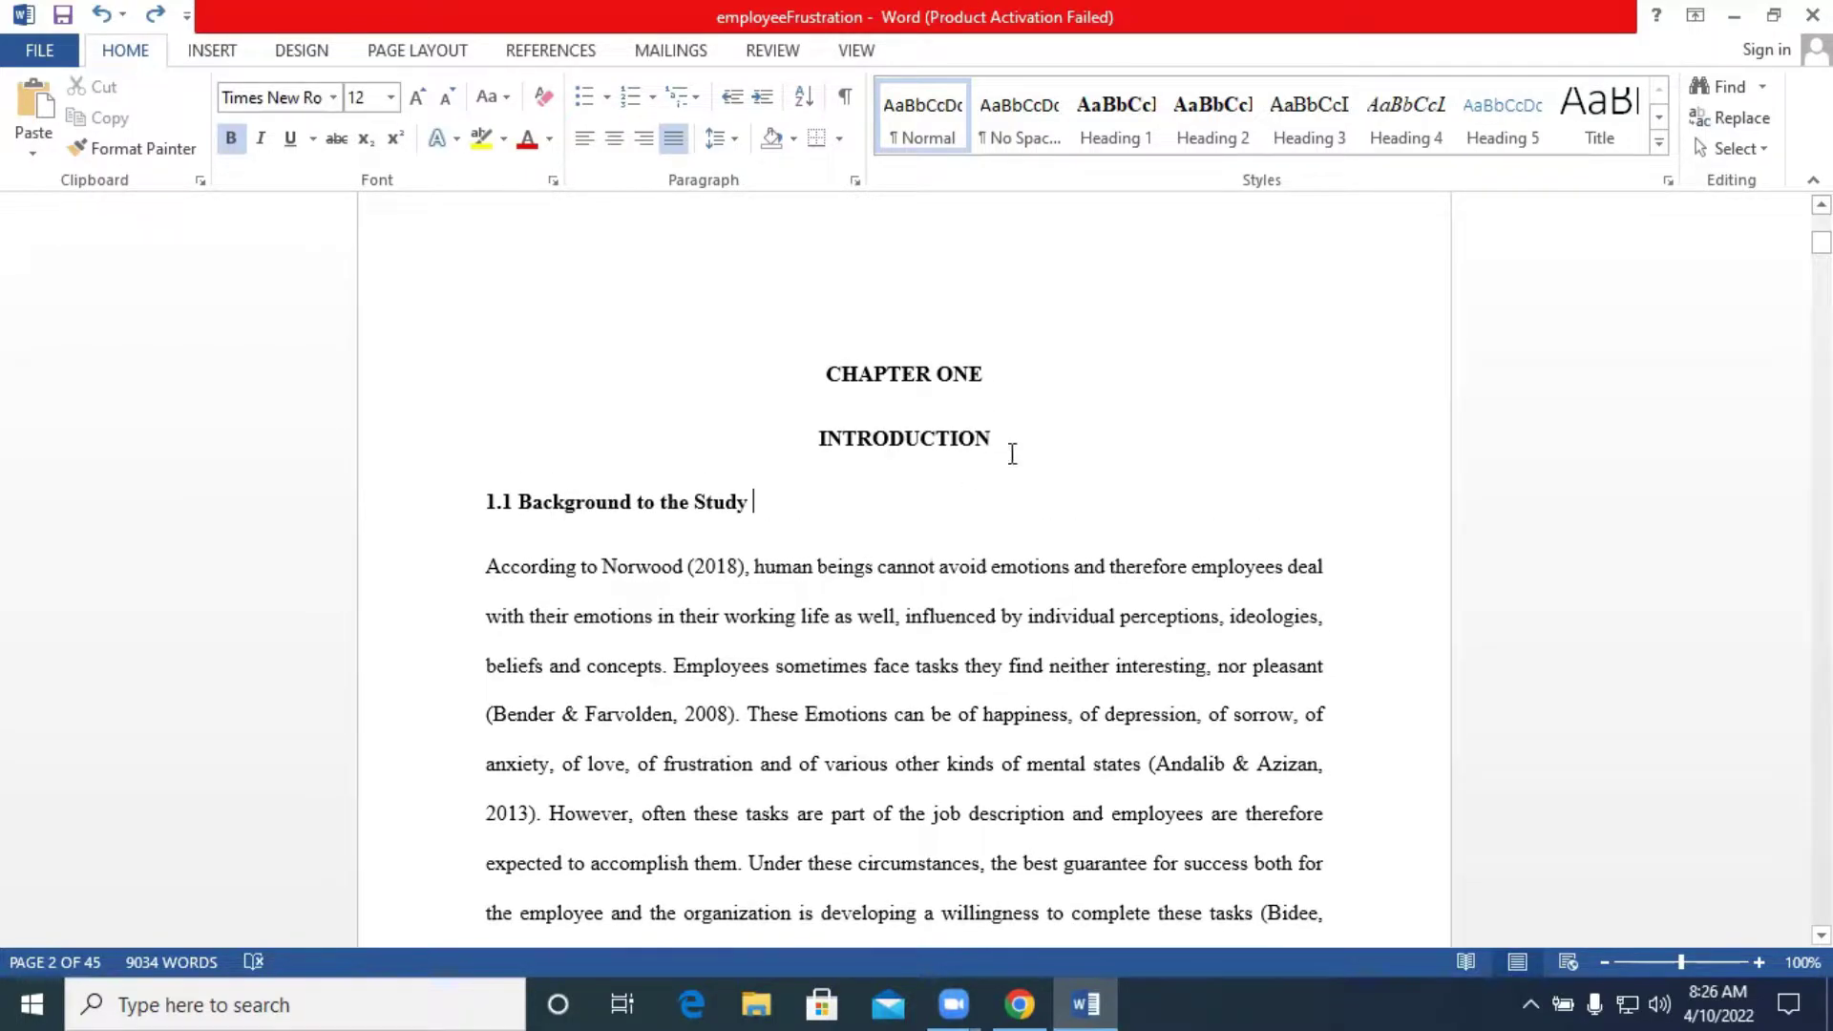
pyautogui.moveTo(1009, 435); pyautogui.dragTo(823, 373)
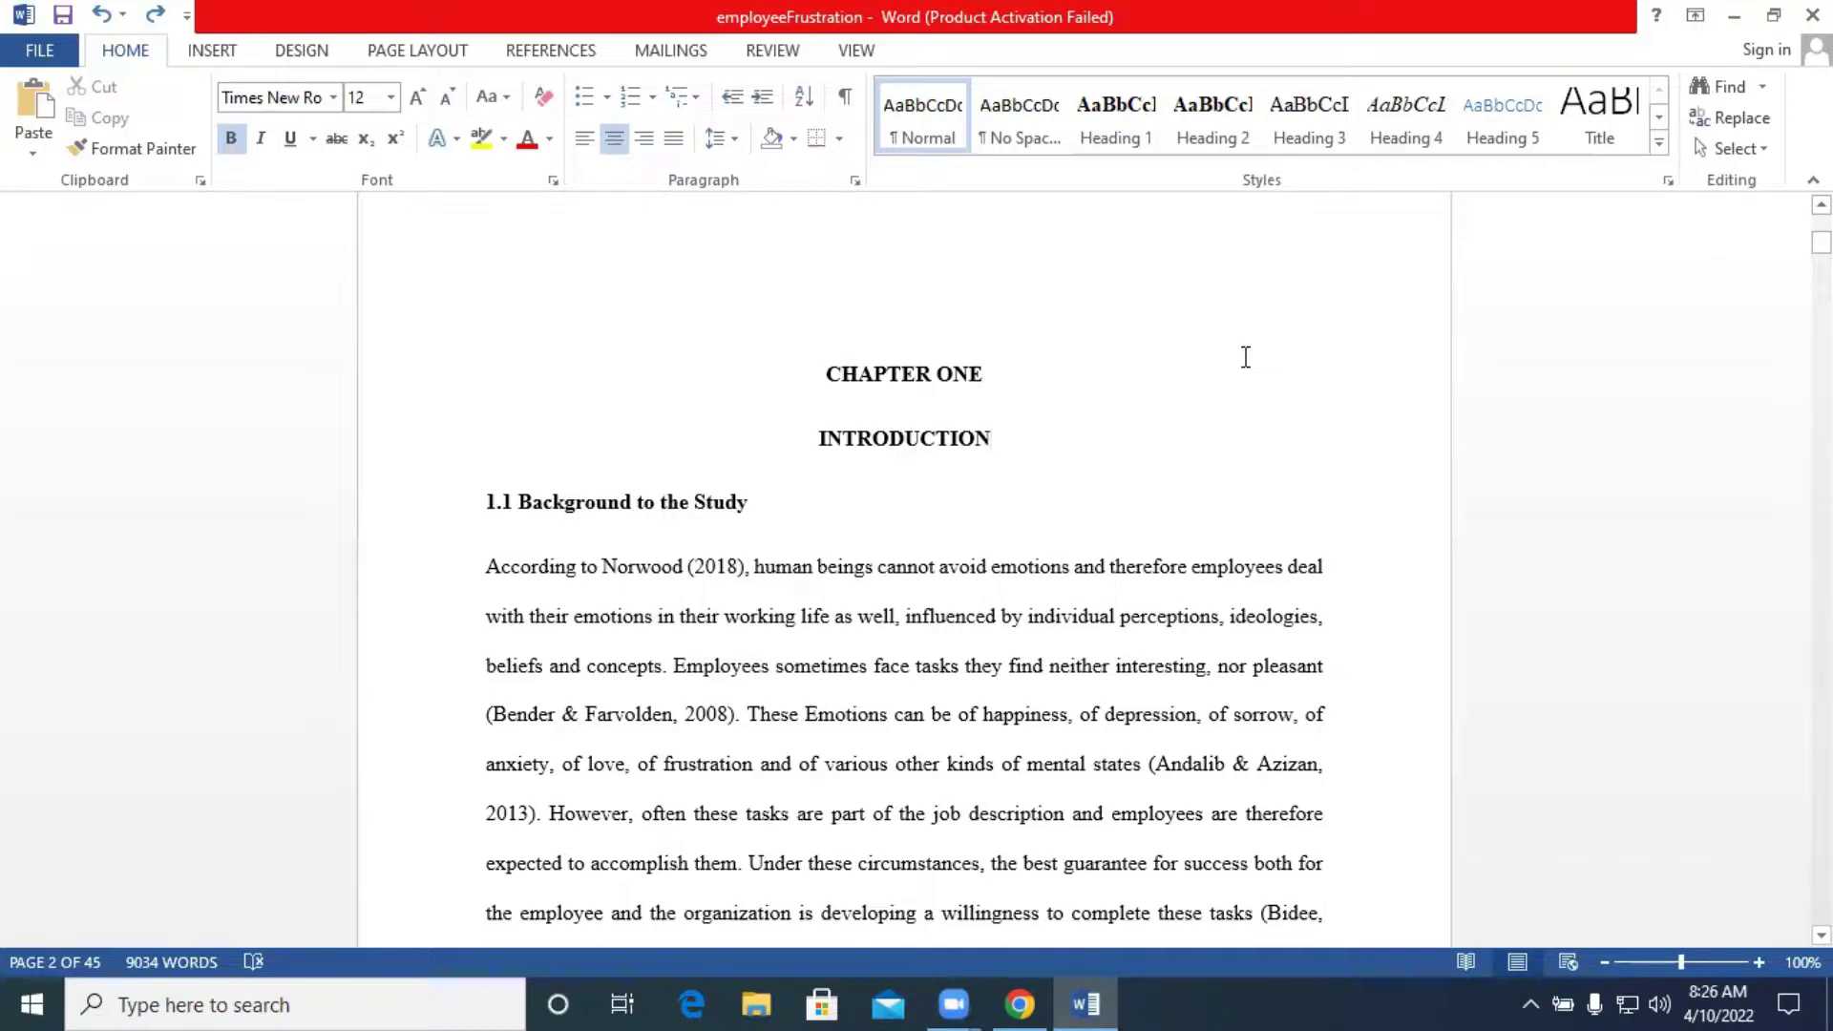
pyautogui.moveTo(1011, 439); pyautogui.dragTo(810, 409)
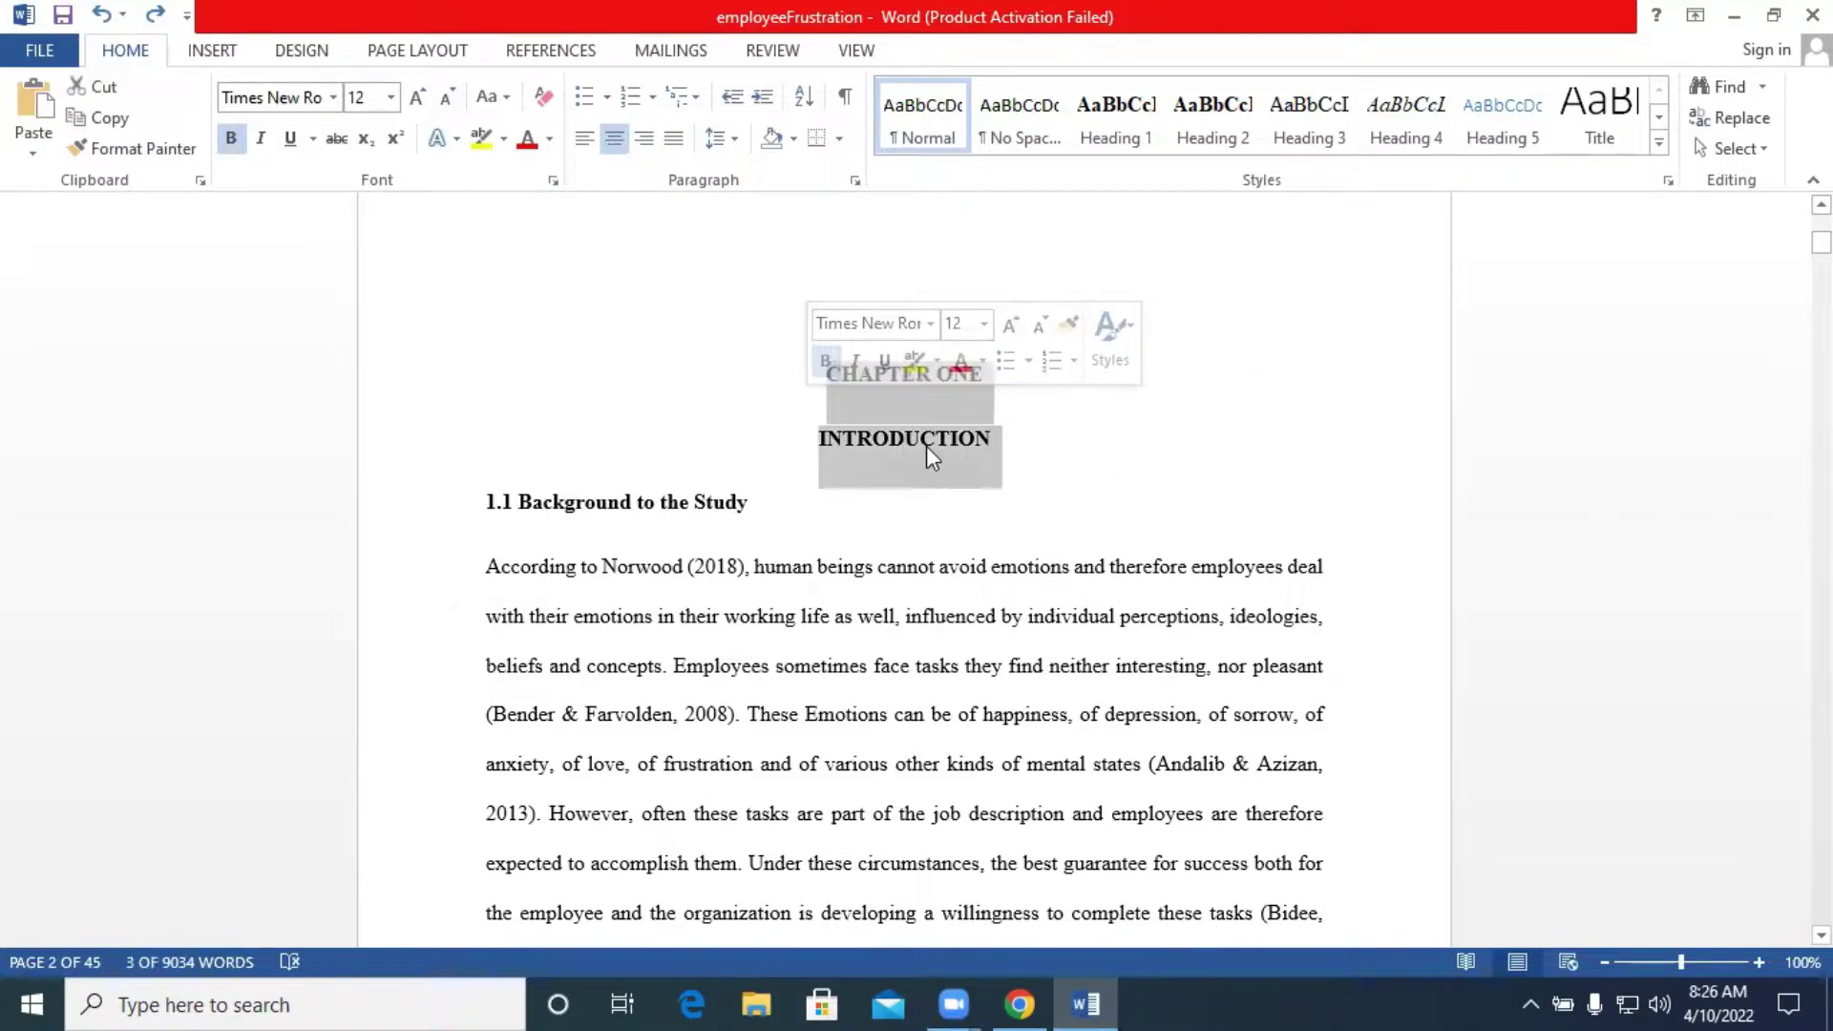
# Apply Heading 1 to the chapter titles, modified to Times New Roman 12 pt bold, automatic colour.
pyautogui.click(1111, 111)
pyautogui.rightClick(1142, 129)
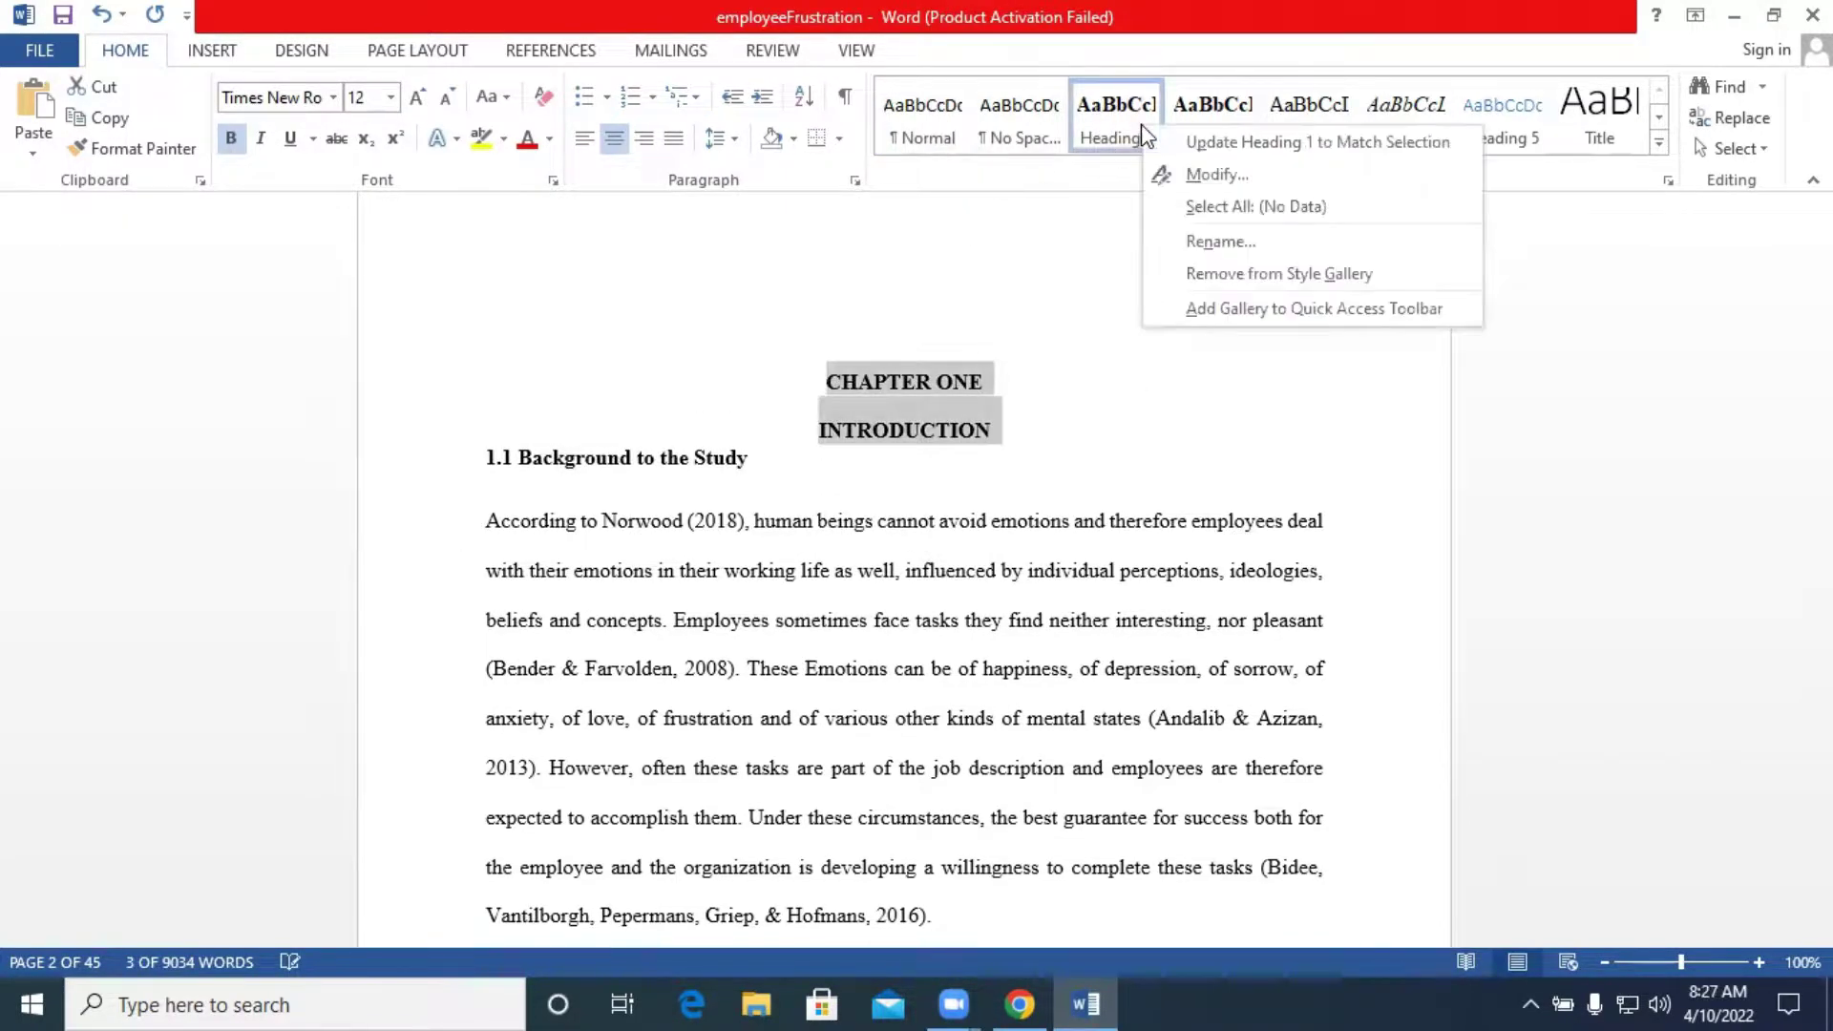
pyautogui.click(1200, 178)
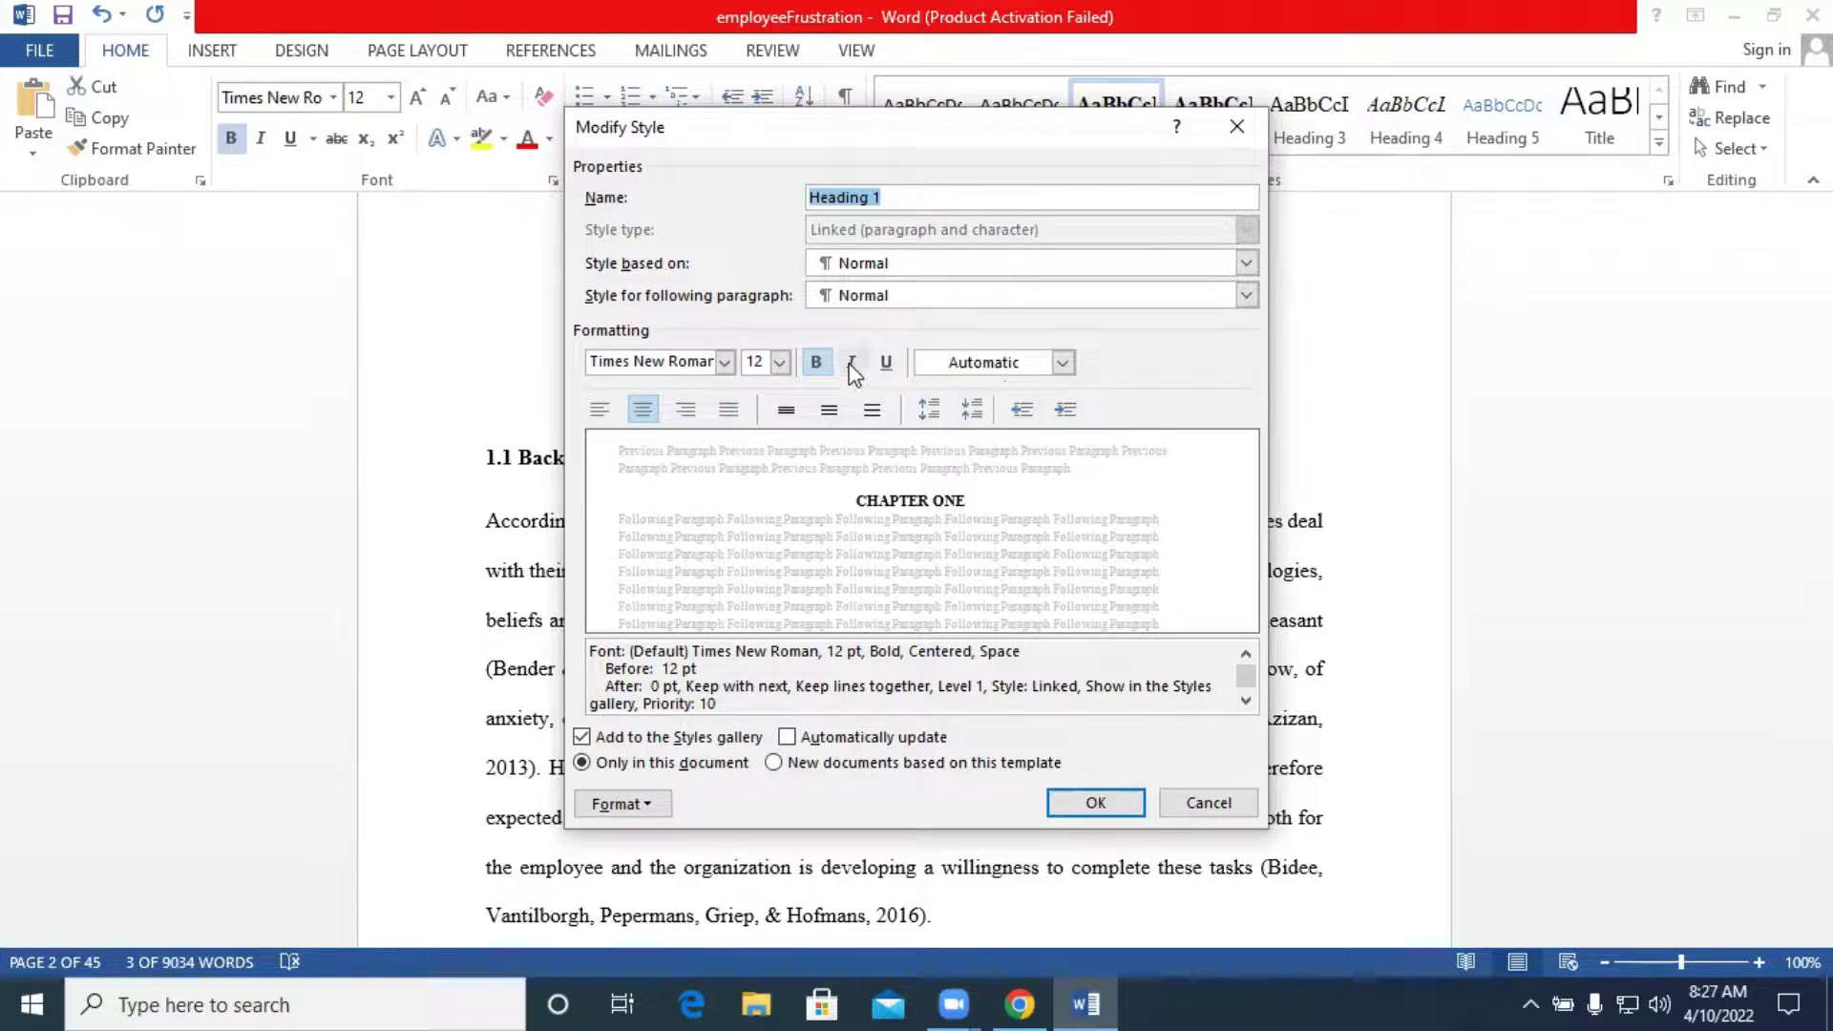
pyautogui.click(1064, 363)
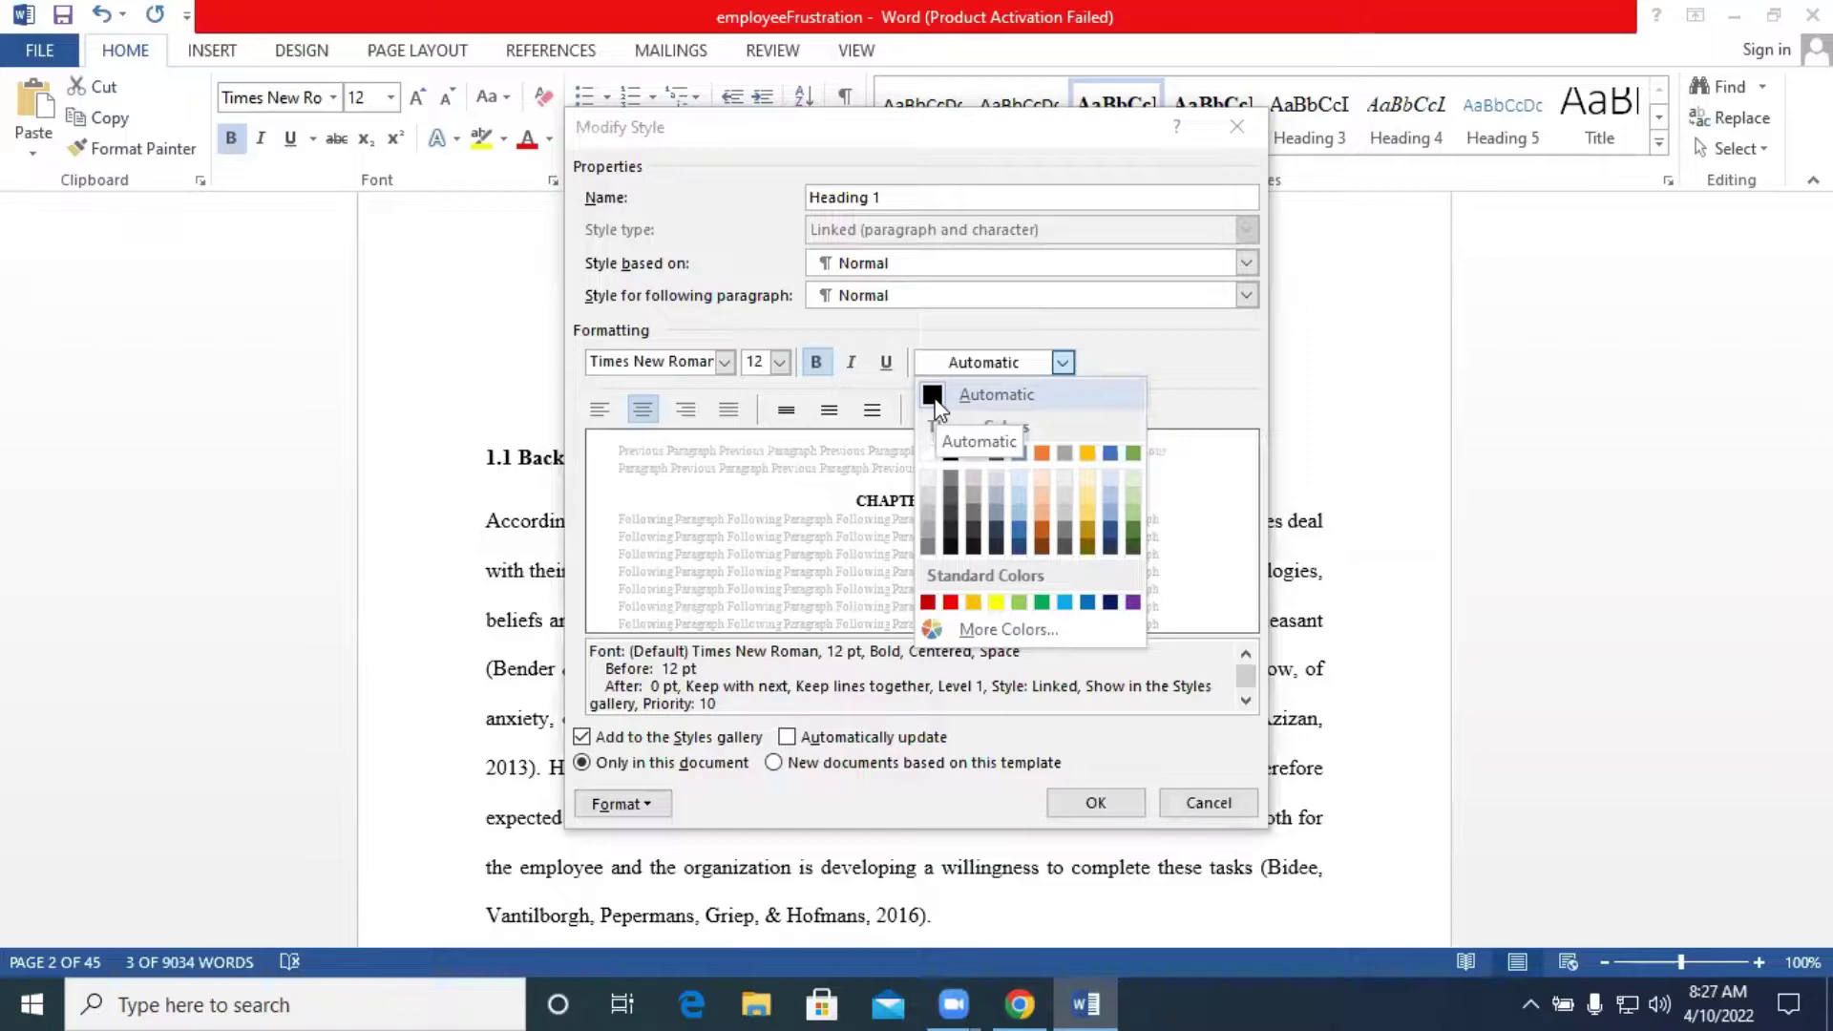
pyautogui.click(1094, 808)
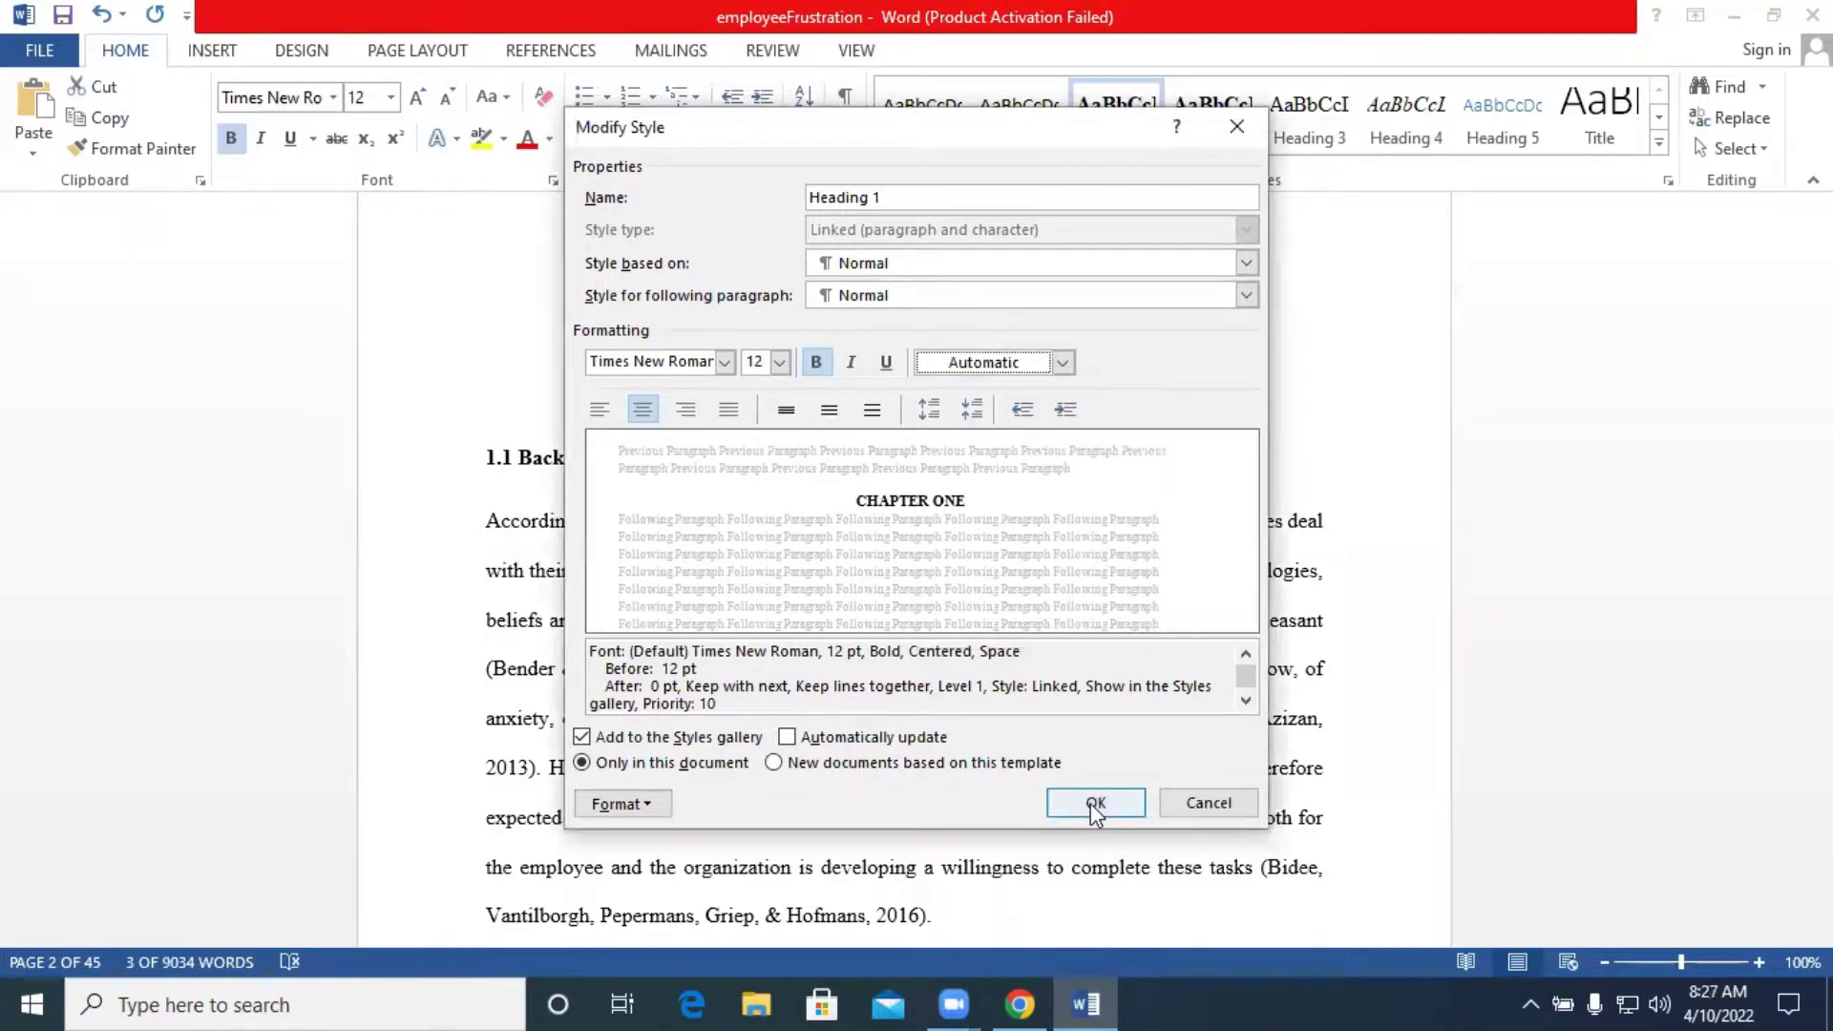
pyautogui.click(1094, 804)
# Set the CHAPTER ONE and INTRODUCTION lines to 1.5 line spacing.
pyautogui.click(742, 140)
pyautogui.click(729, 238)
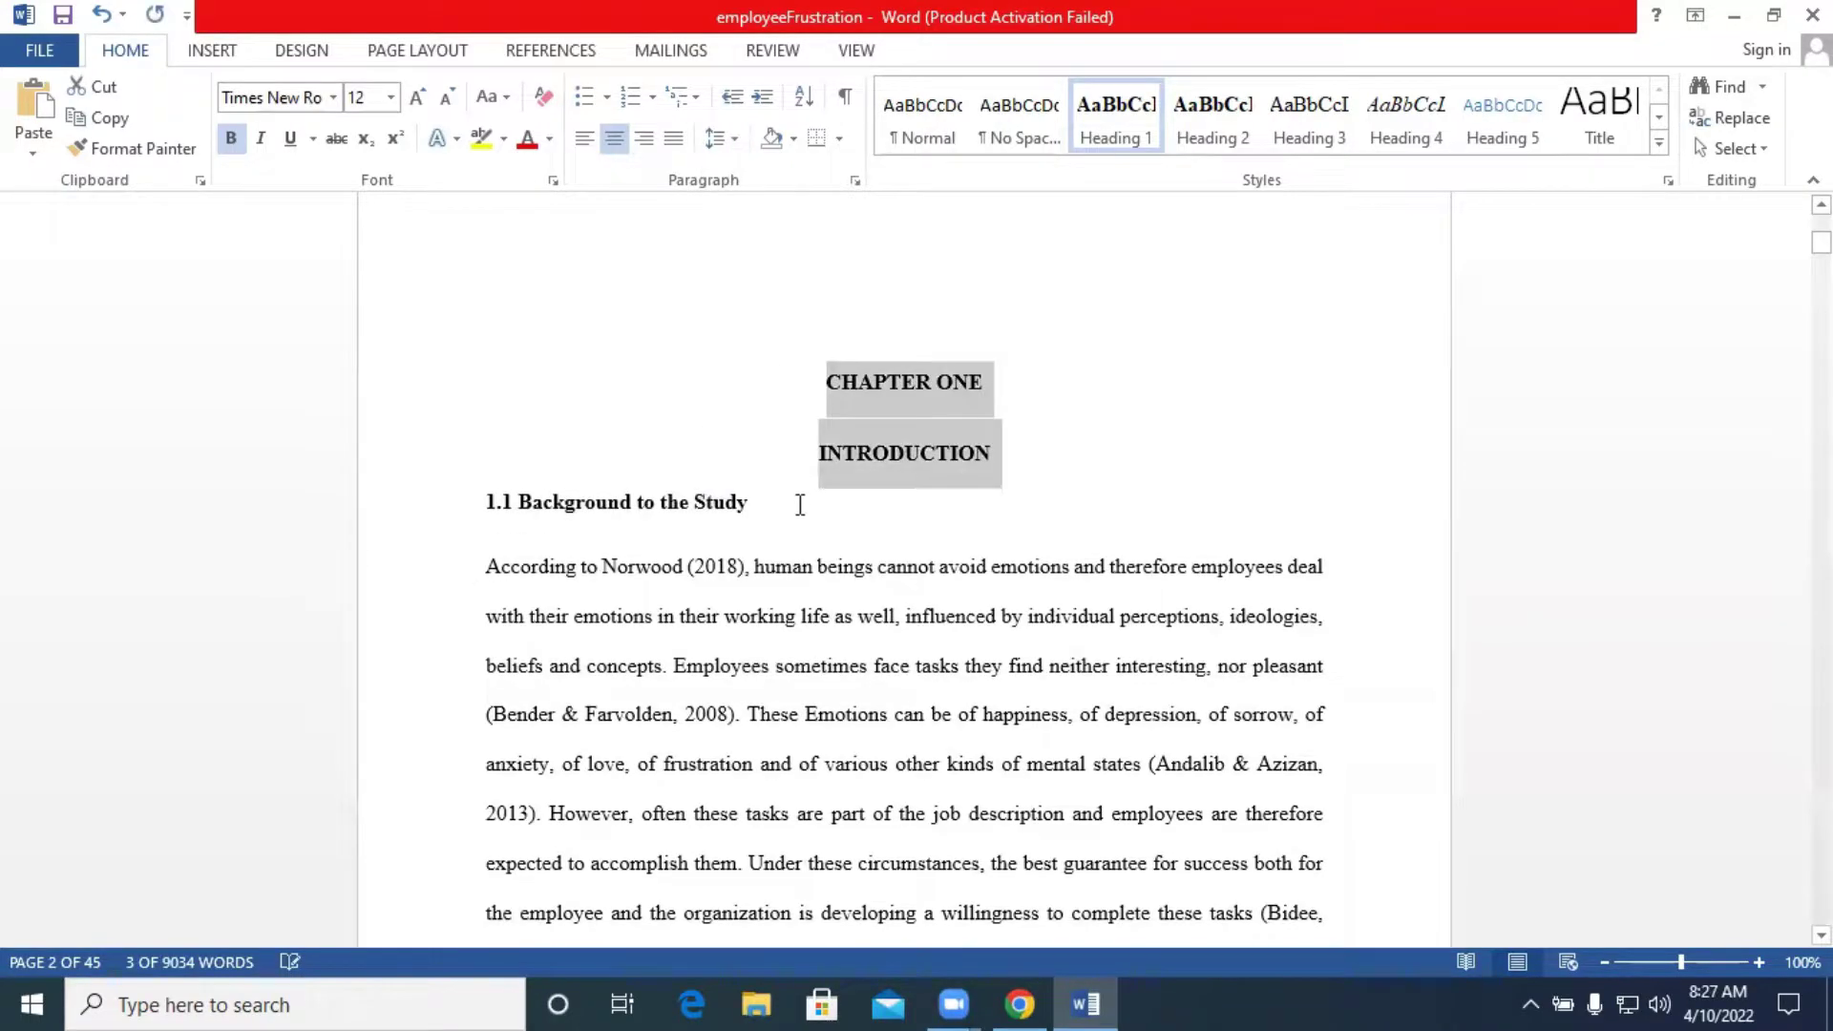
pyautogui.click(793, 513)
# Make 1.1 Background to the Study a double-spaced Heading 2.
pyautogui.moveTo(779, 515); pyautogui.dragTo(506, 535)
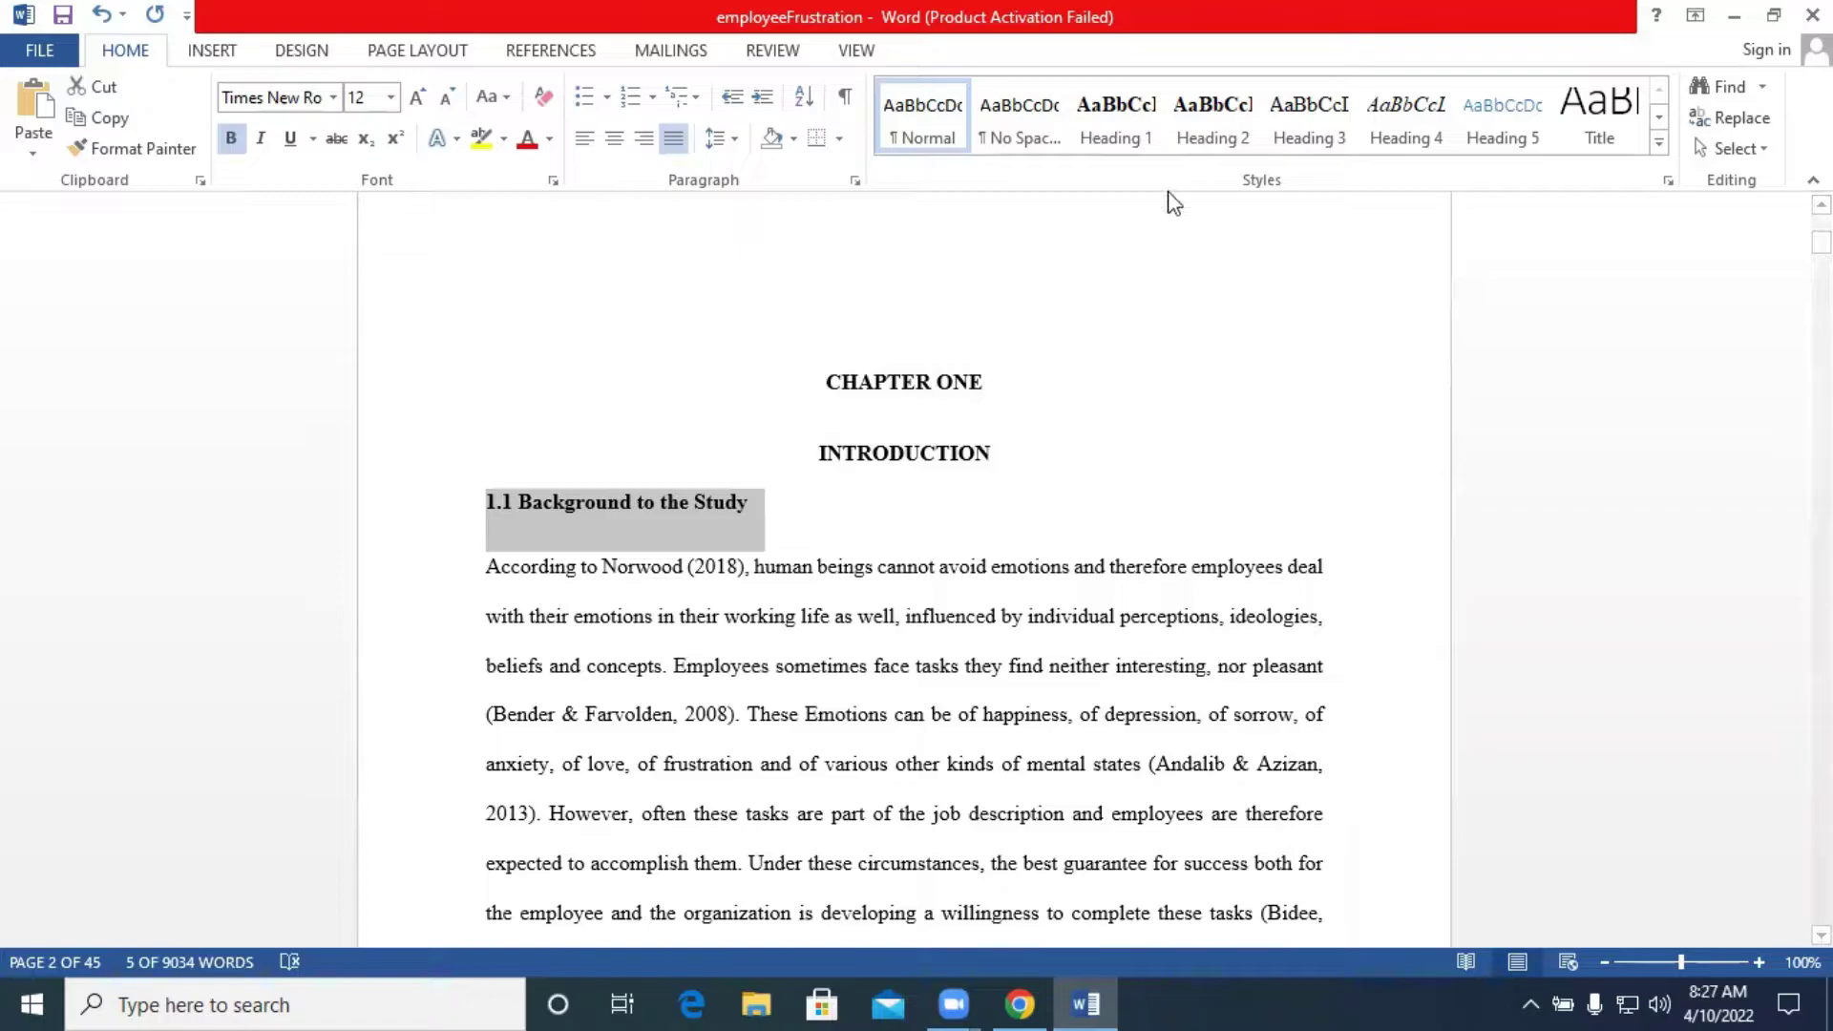
pyautogui.click(1213, 107)
pyautogui.click(726, 138)
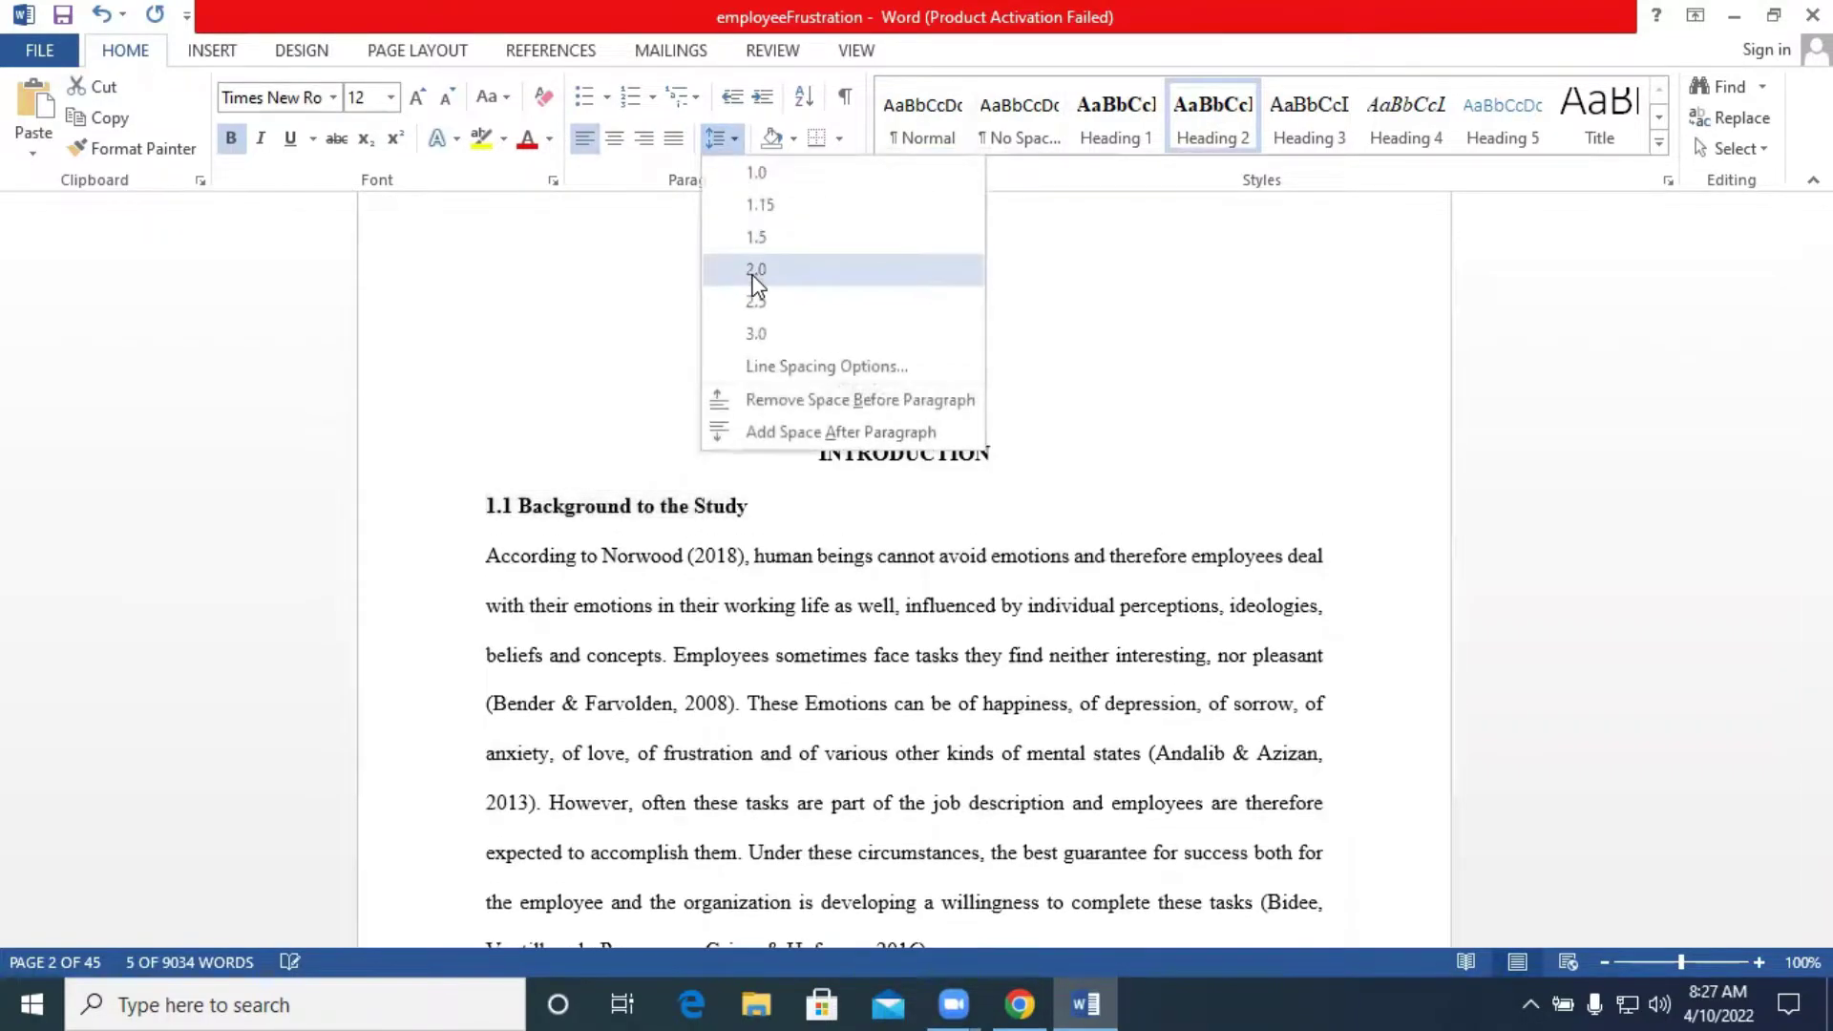
pyautogui.click(728, 238)
pyautogui.scroll(-1, 827, 704)
pyautogui.scroll(-15, 827, 704)
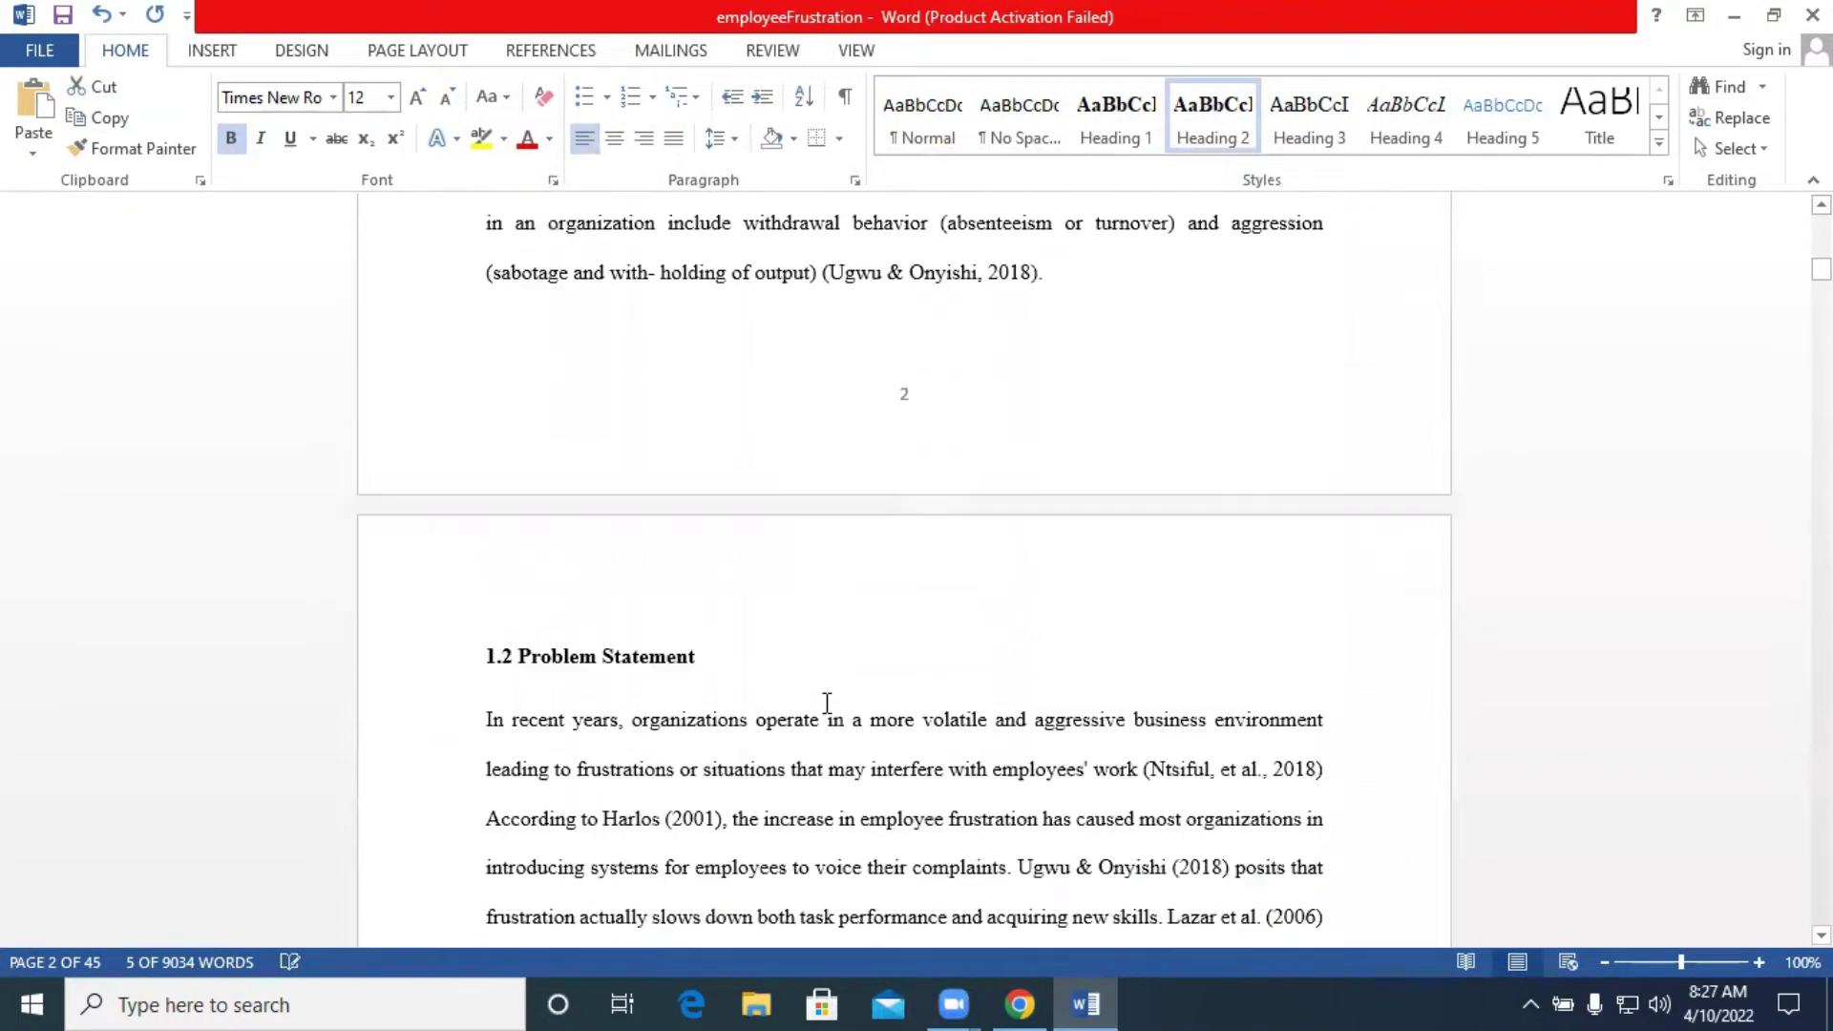
pyautogui.scroll(1, 771, 541)
# Make 1.2 Problem Statement and 1.3 Research Objectives double-spaced Heading 2s.
pyautogui.click(751, 344)
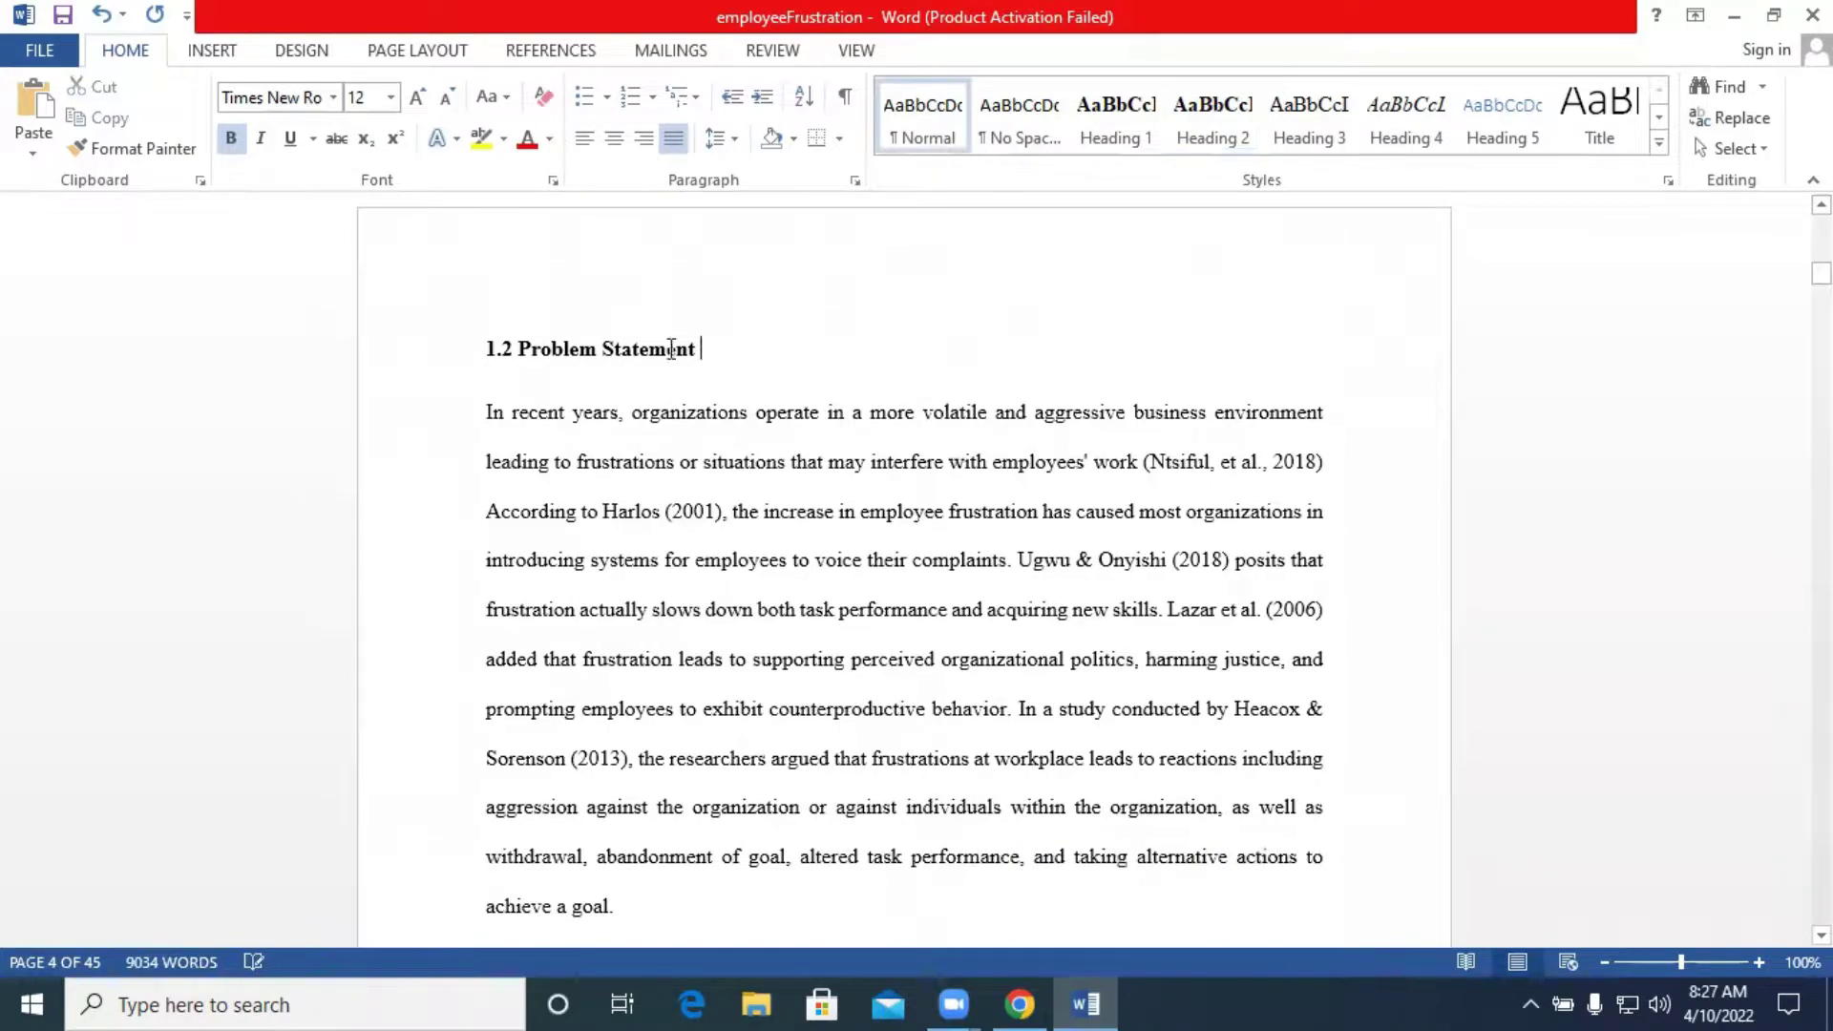
pyautogui.tripleClick(491, 347)
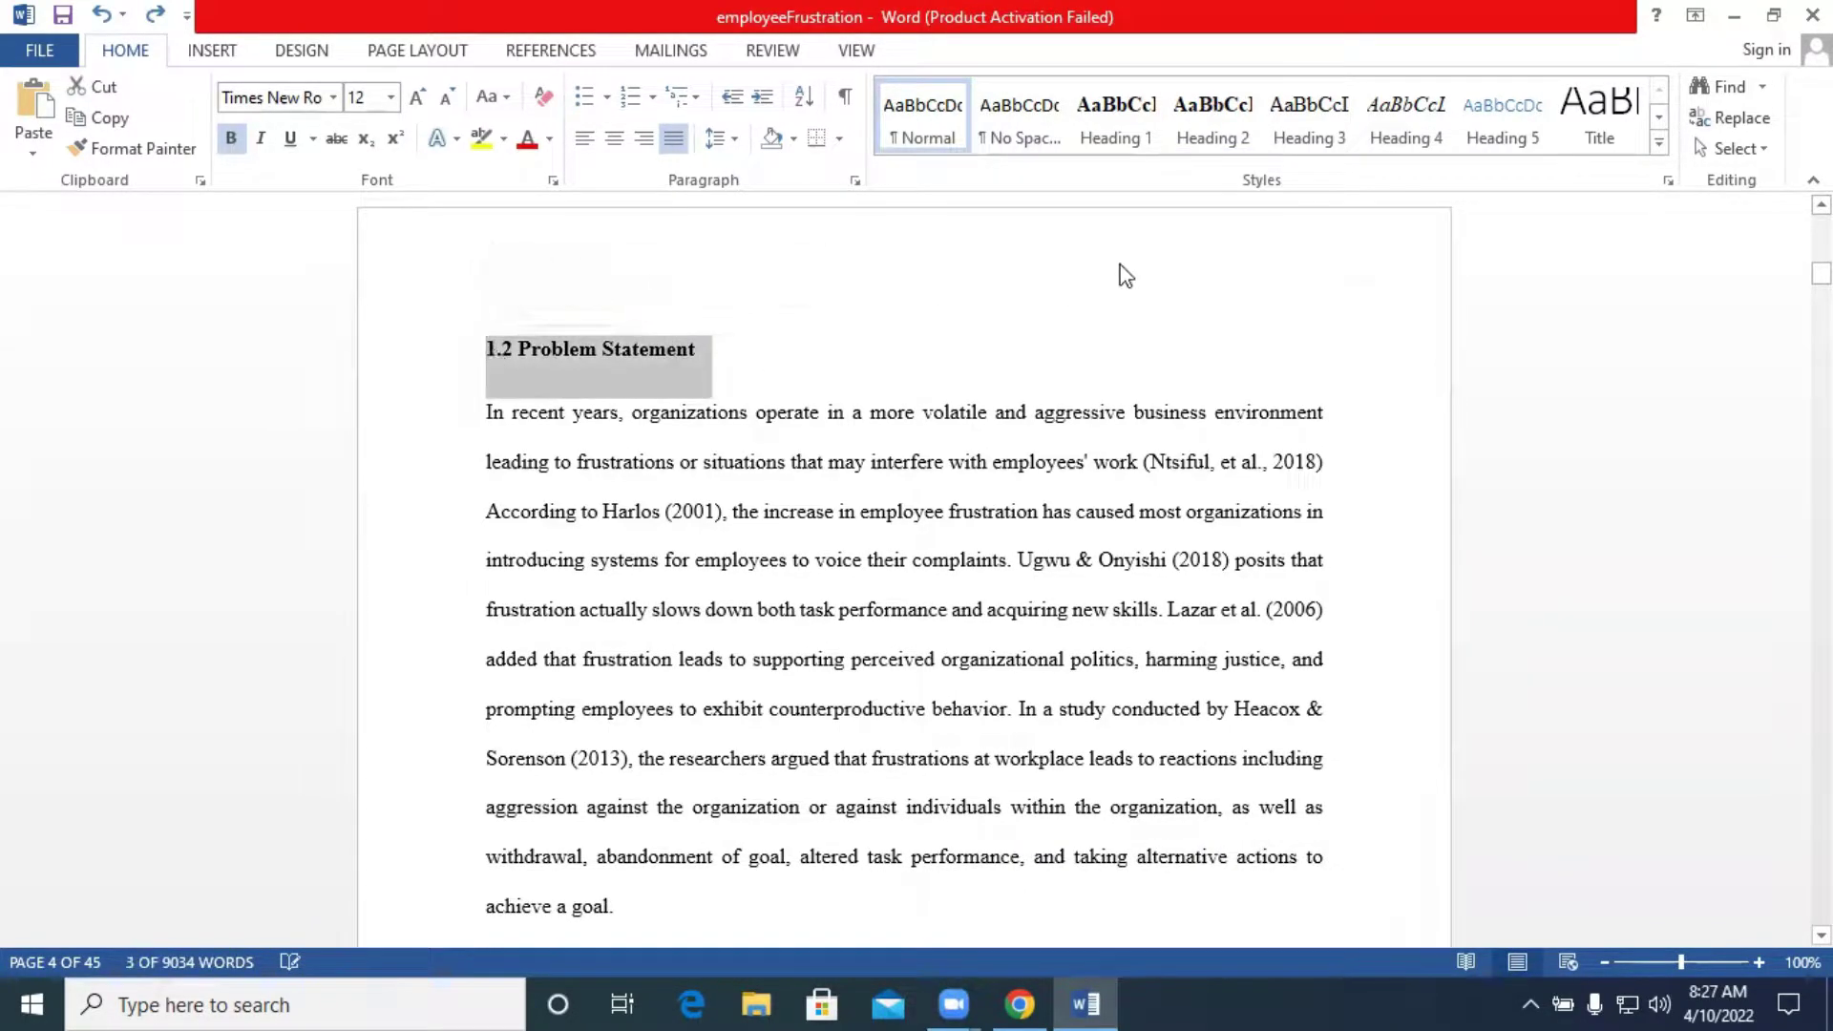
pyautogui.click(1198, 124)
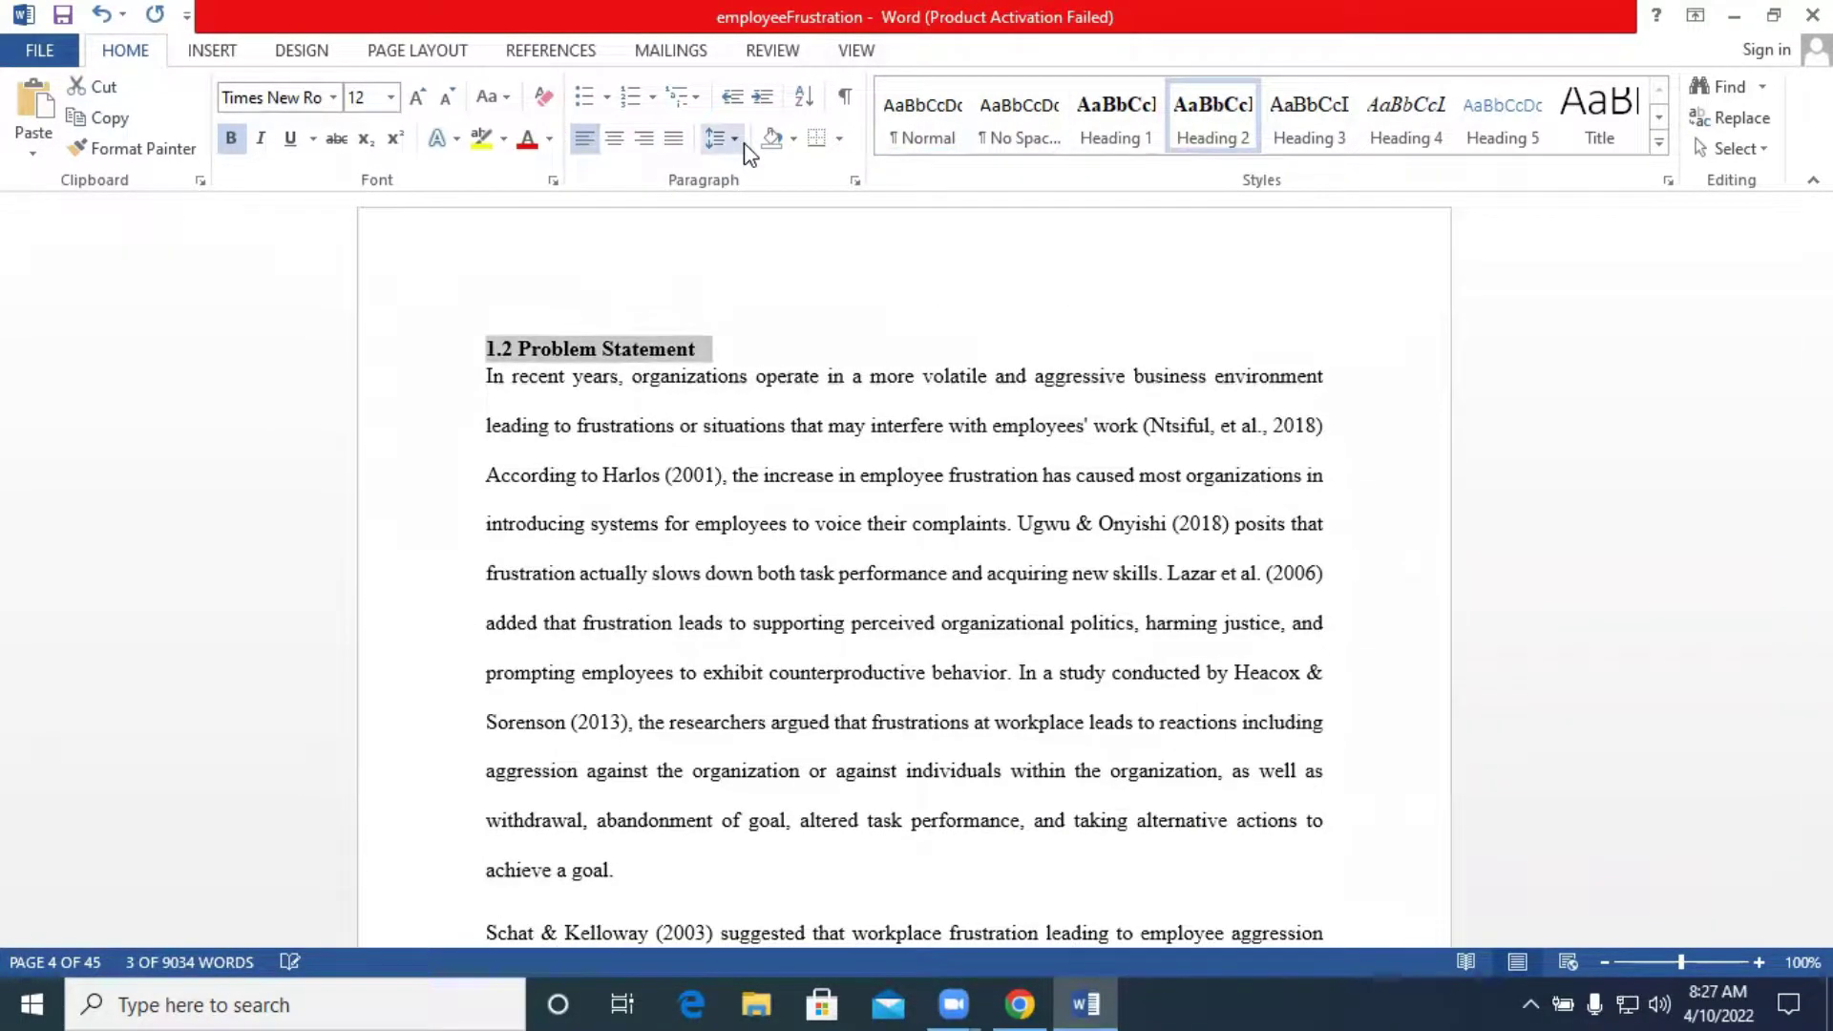
pyautogui.click(718, 138)
pyautogui.click(755, 269)
pyautogui.scroll(-15, 639, 730)
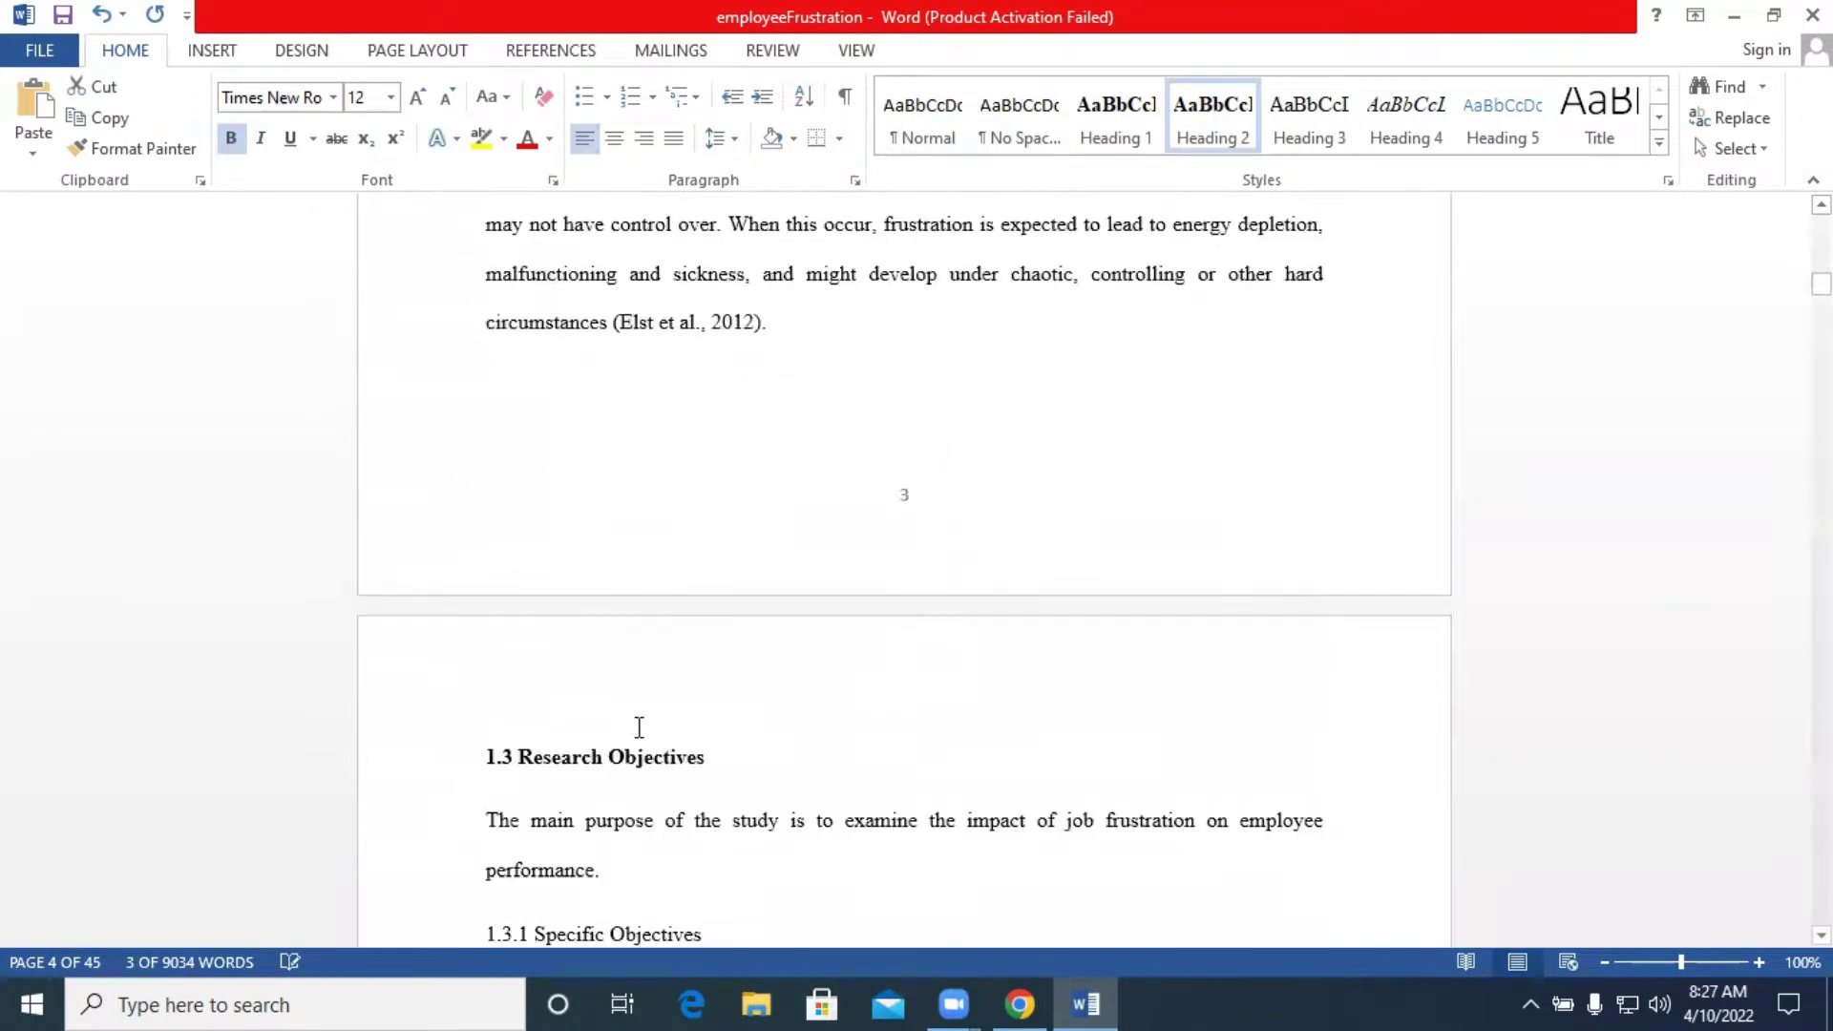
pyautogui.moveTo(484, 239); pyautogui.dragTo(731, 243)
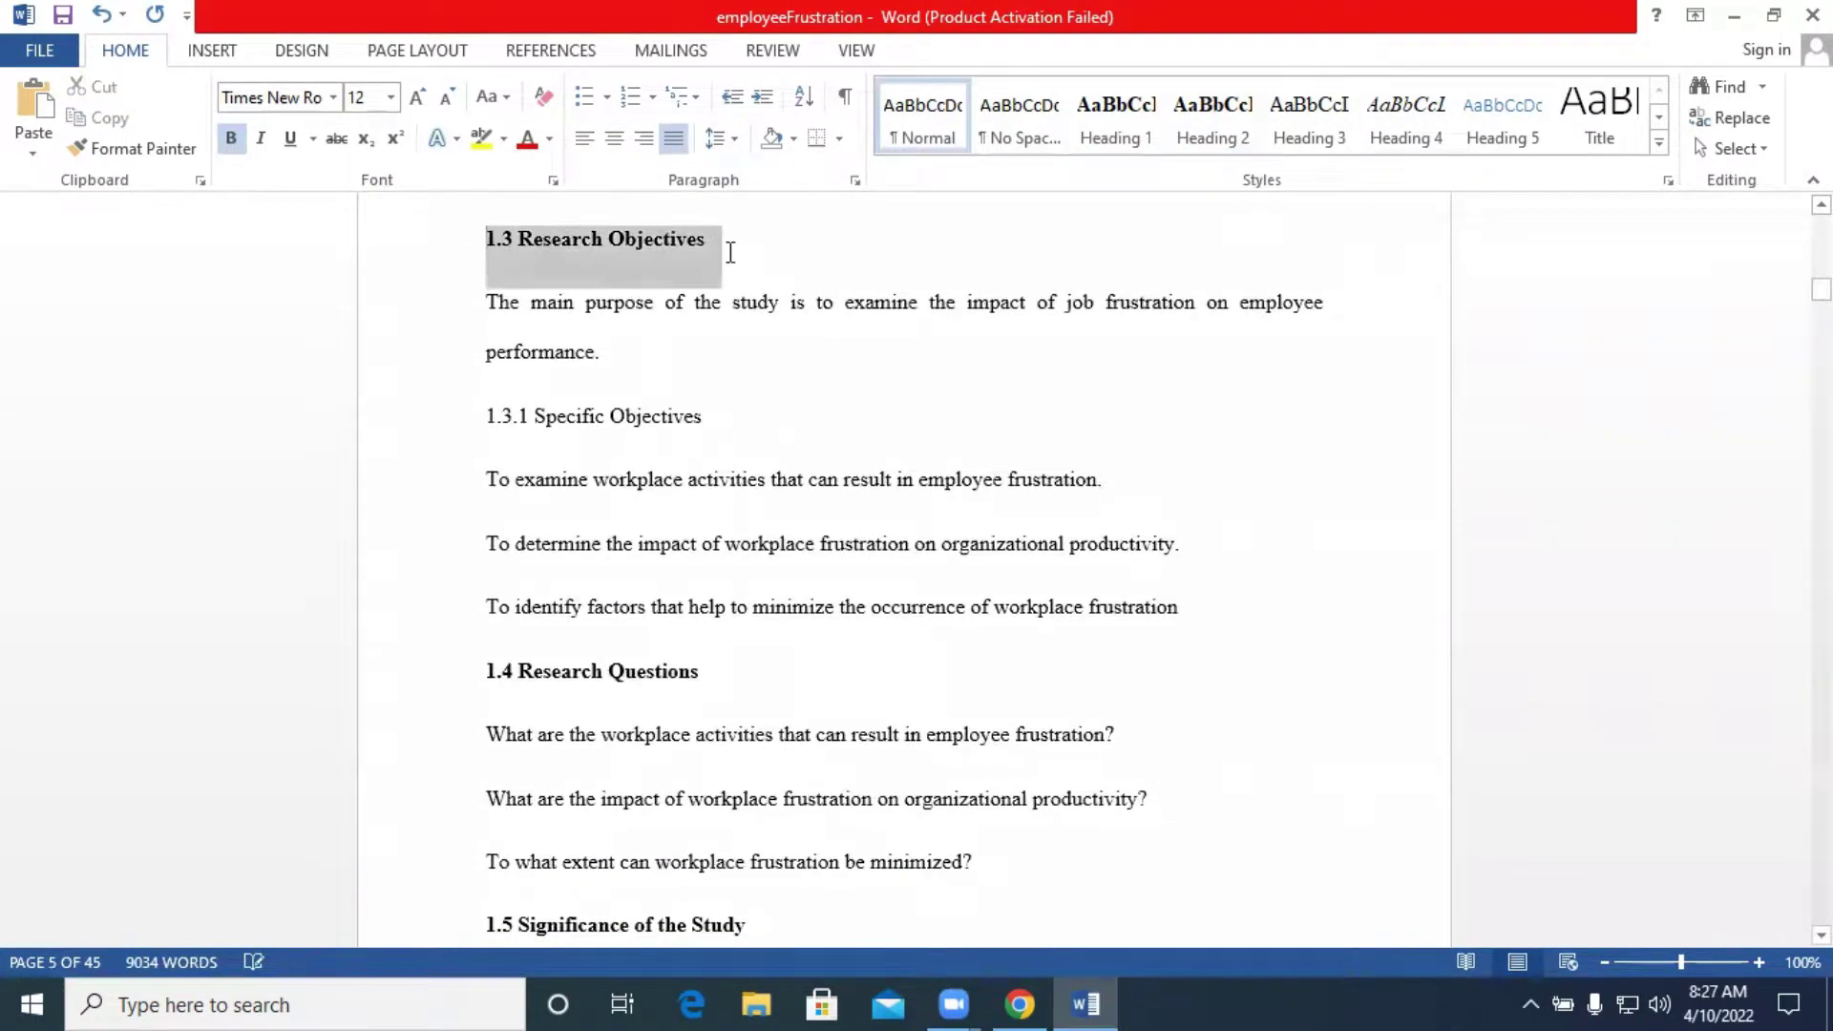
pyautogui.click(1212, 119)
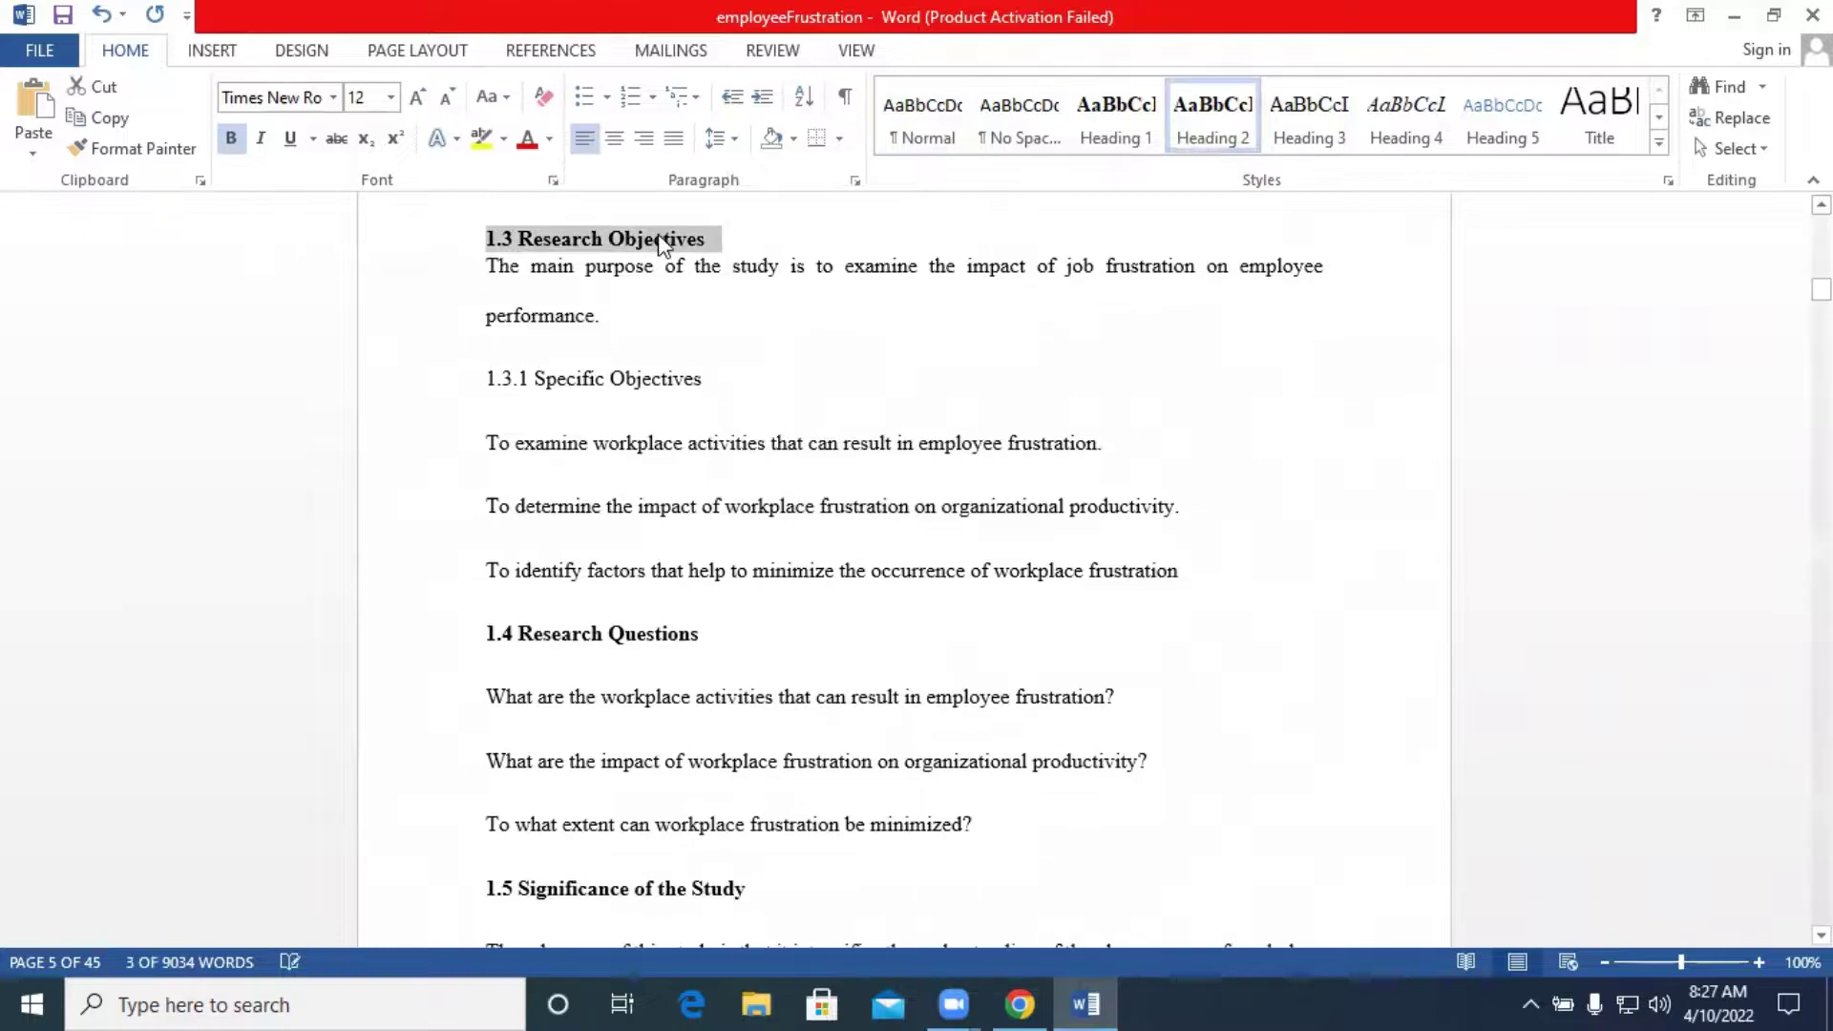
pyautogui.click(726, 140)
pyautogui.click(764, 270)
# Make 1.3.1 Specific Objectives a double-spaced Heading 3.
pyautogui.click(717, 405)
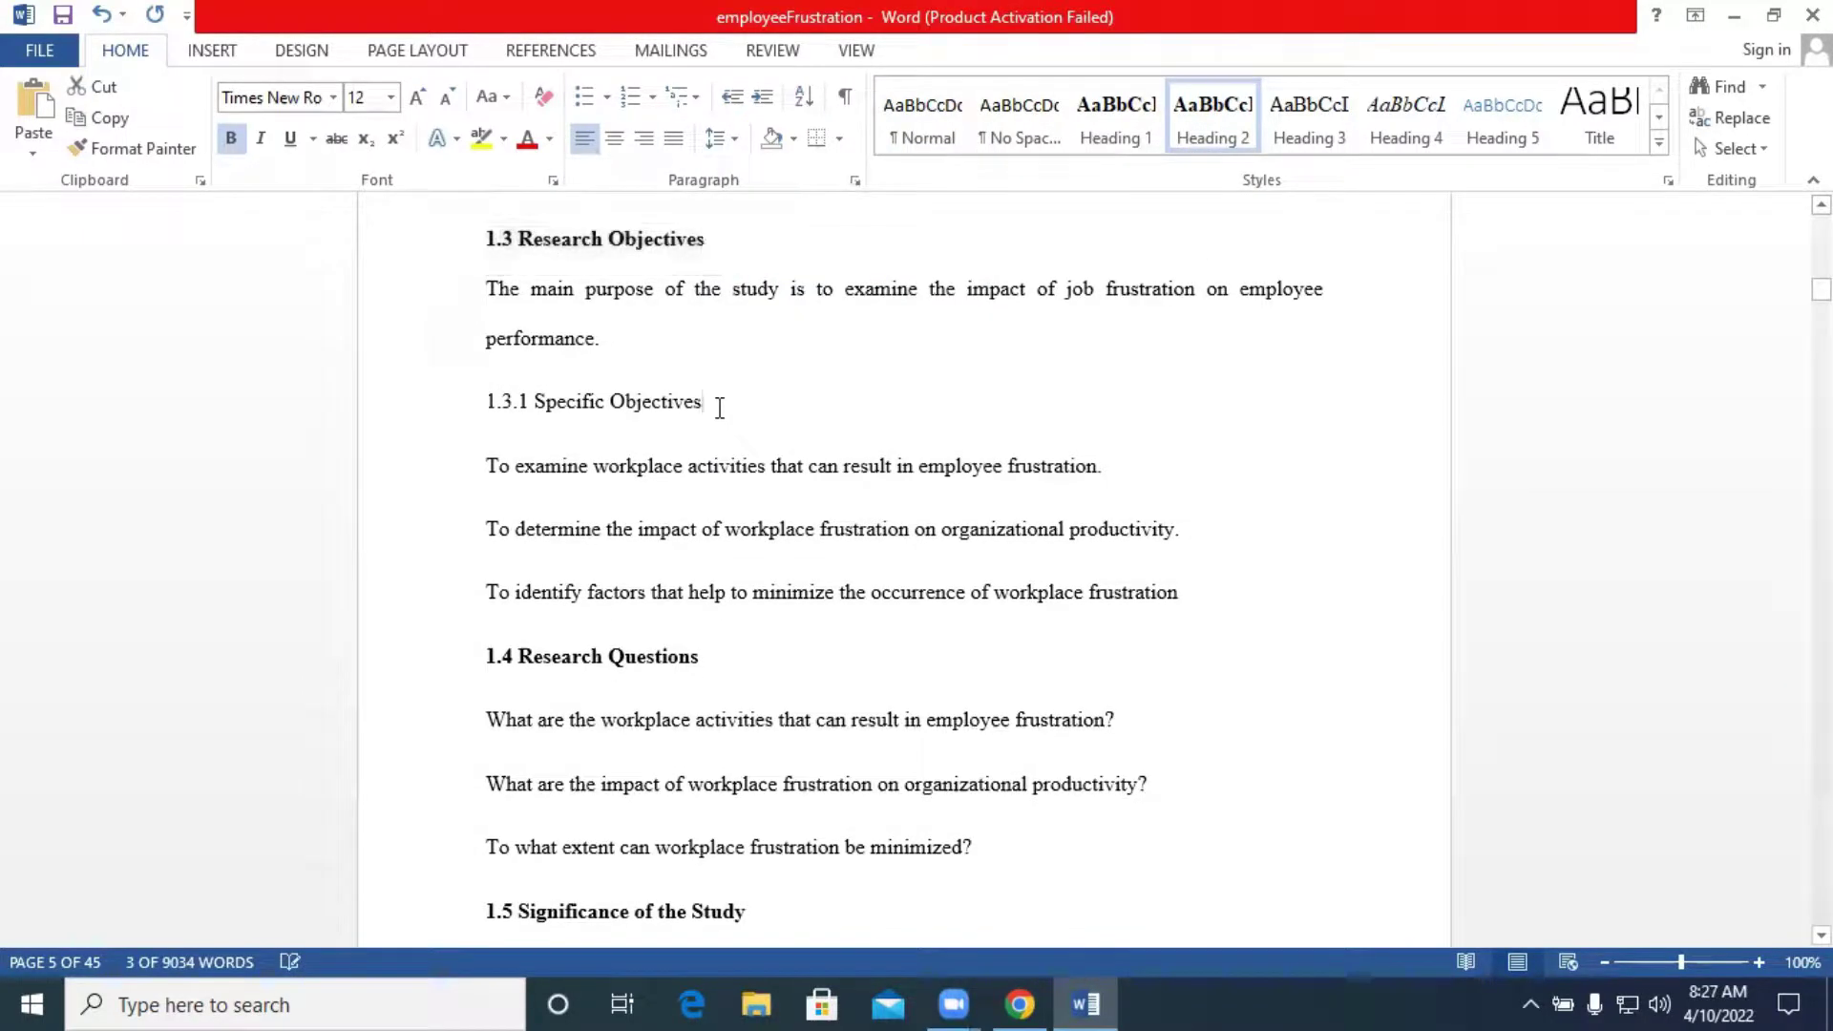
pyautogui.moveTo(717, 406); pyautogui.dragTo(479, 410)
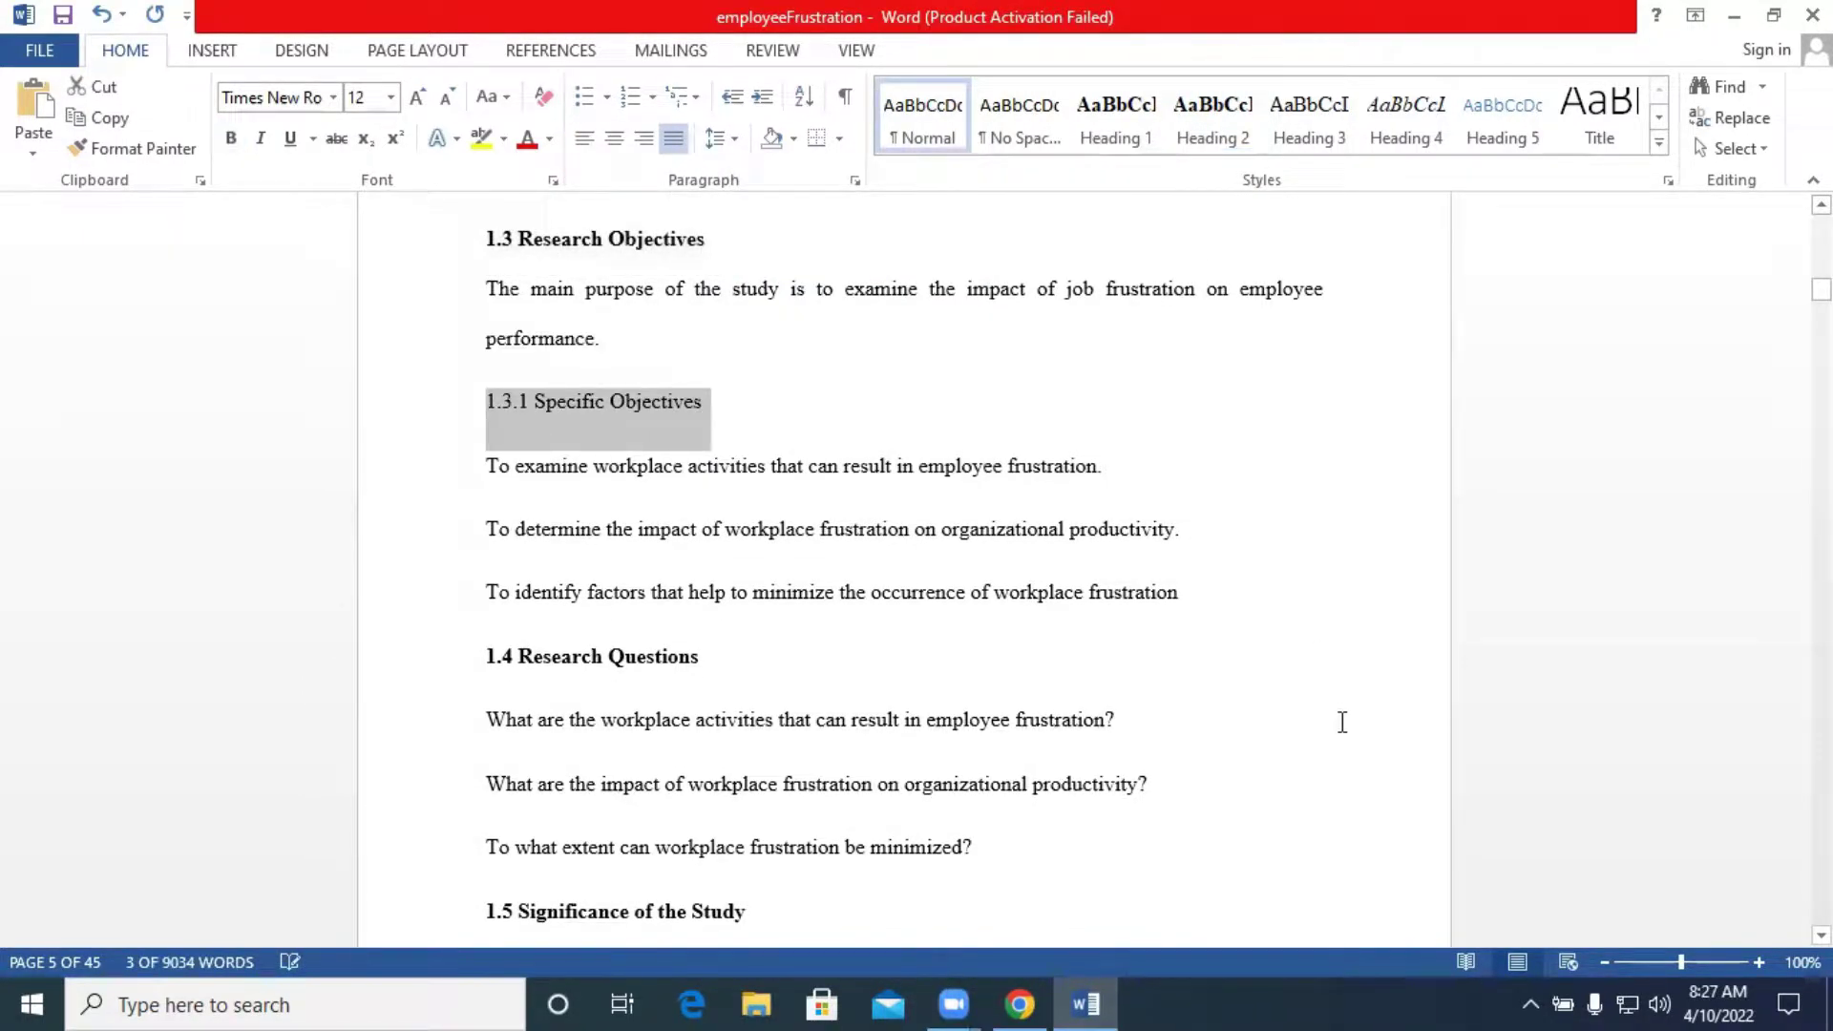
pyautogui.click(1310, 124)
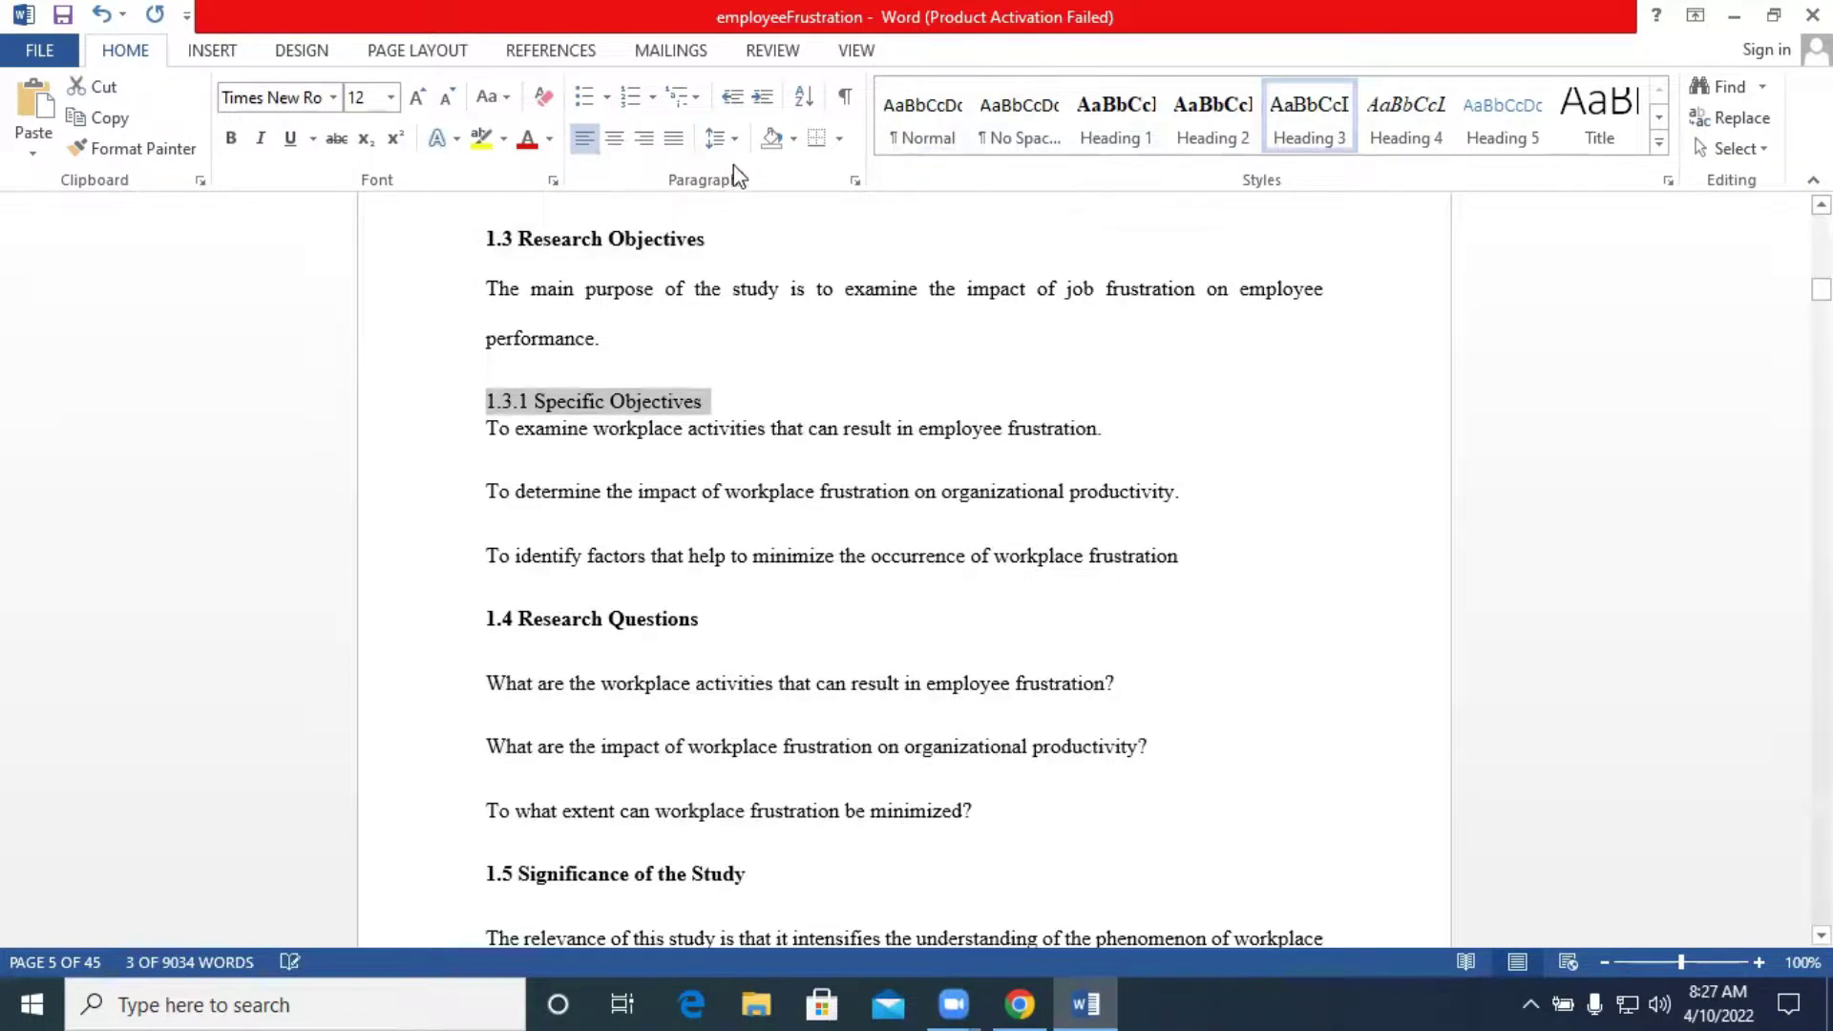
pyautogui.click(735, 140)
pyautogui.click(728, 268)
# Make 1.4 Research Questions a double-spaced Heading 2 and select the 1.5 heading.
pyautogui.moveTo(714, 640); pyautogui.dragTo(488, 639)
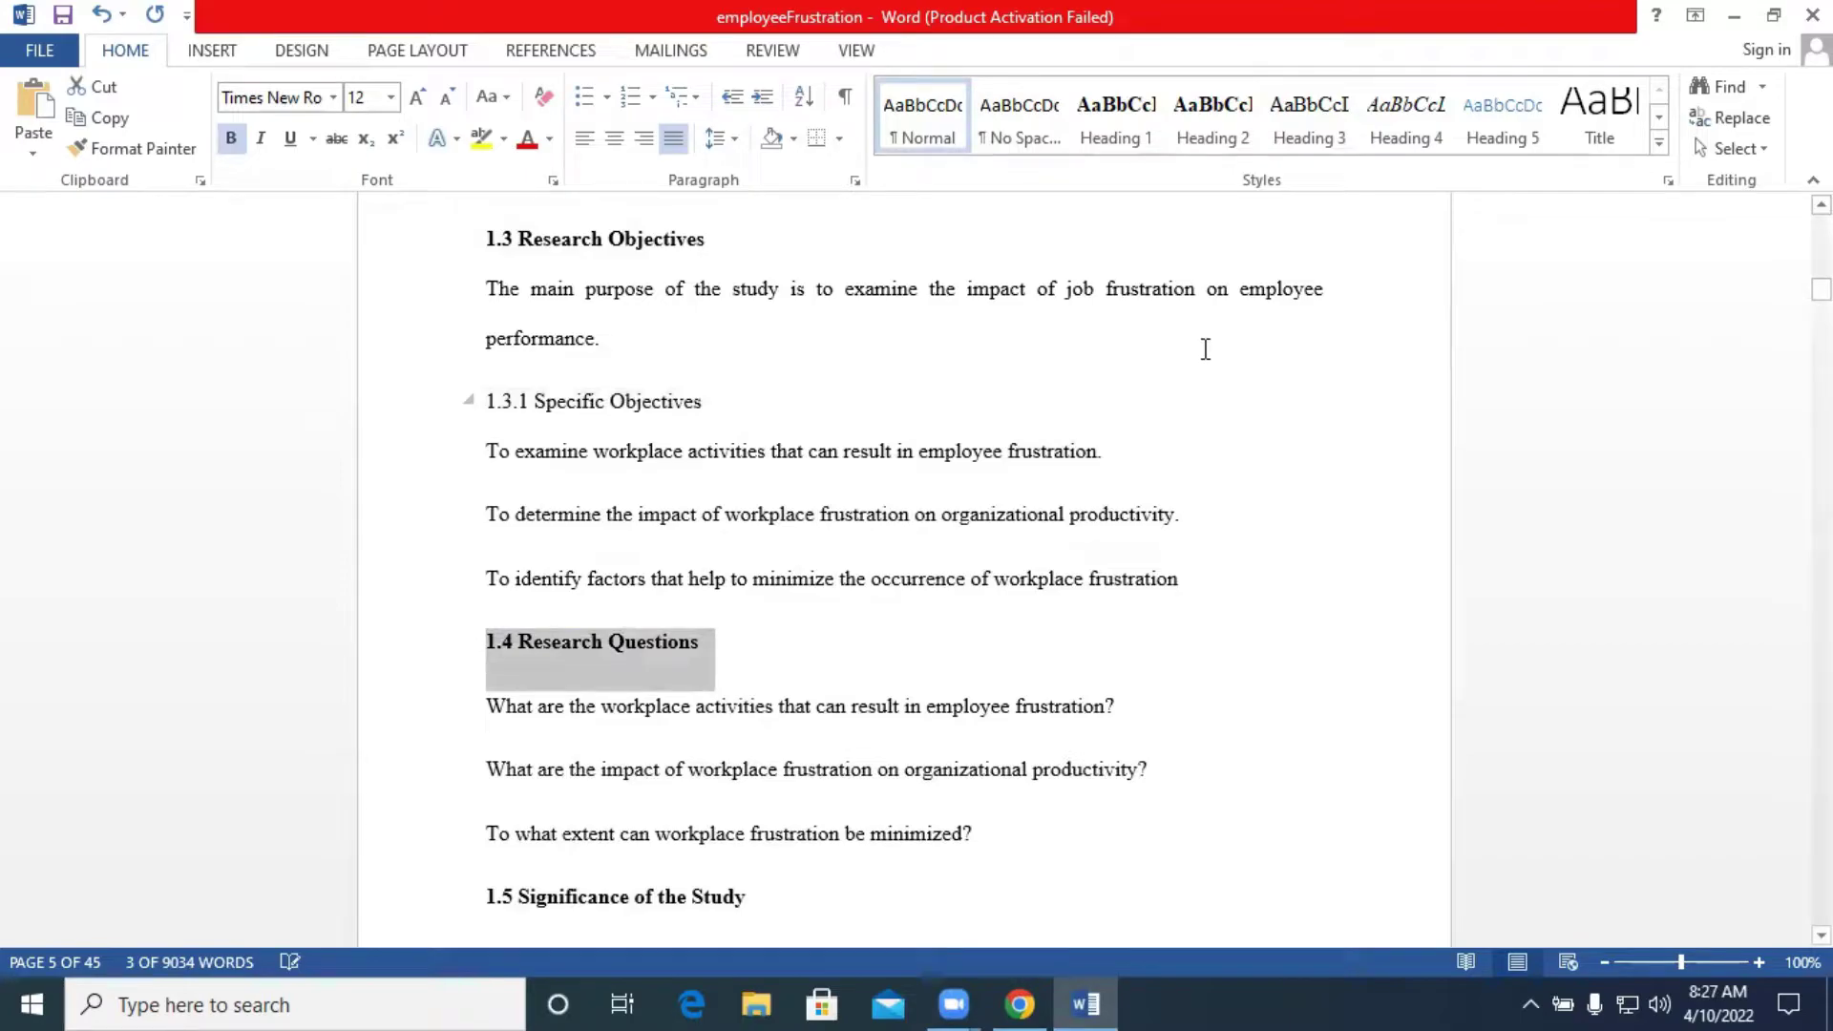
pyautogui.click(1213, 122)
pyautogui.click(735, 139)
pyautogui.click(735, 268)
pyautogui.scroll(-5, 768, 429)
pyautogui.moveTo(768, 430); pyautogui.dragTo(484, 432)
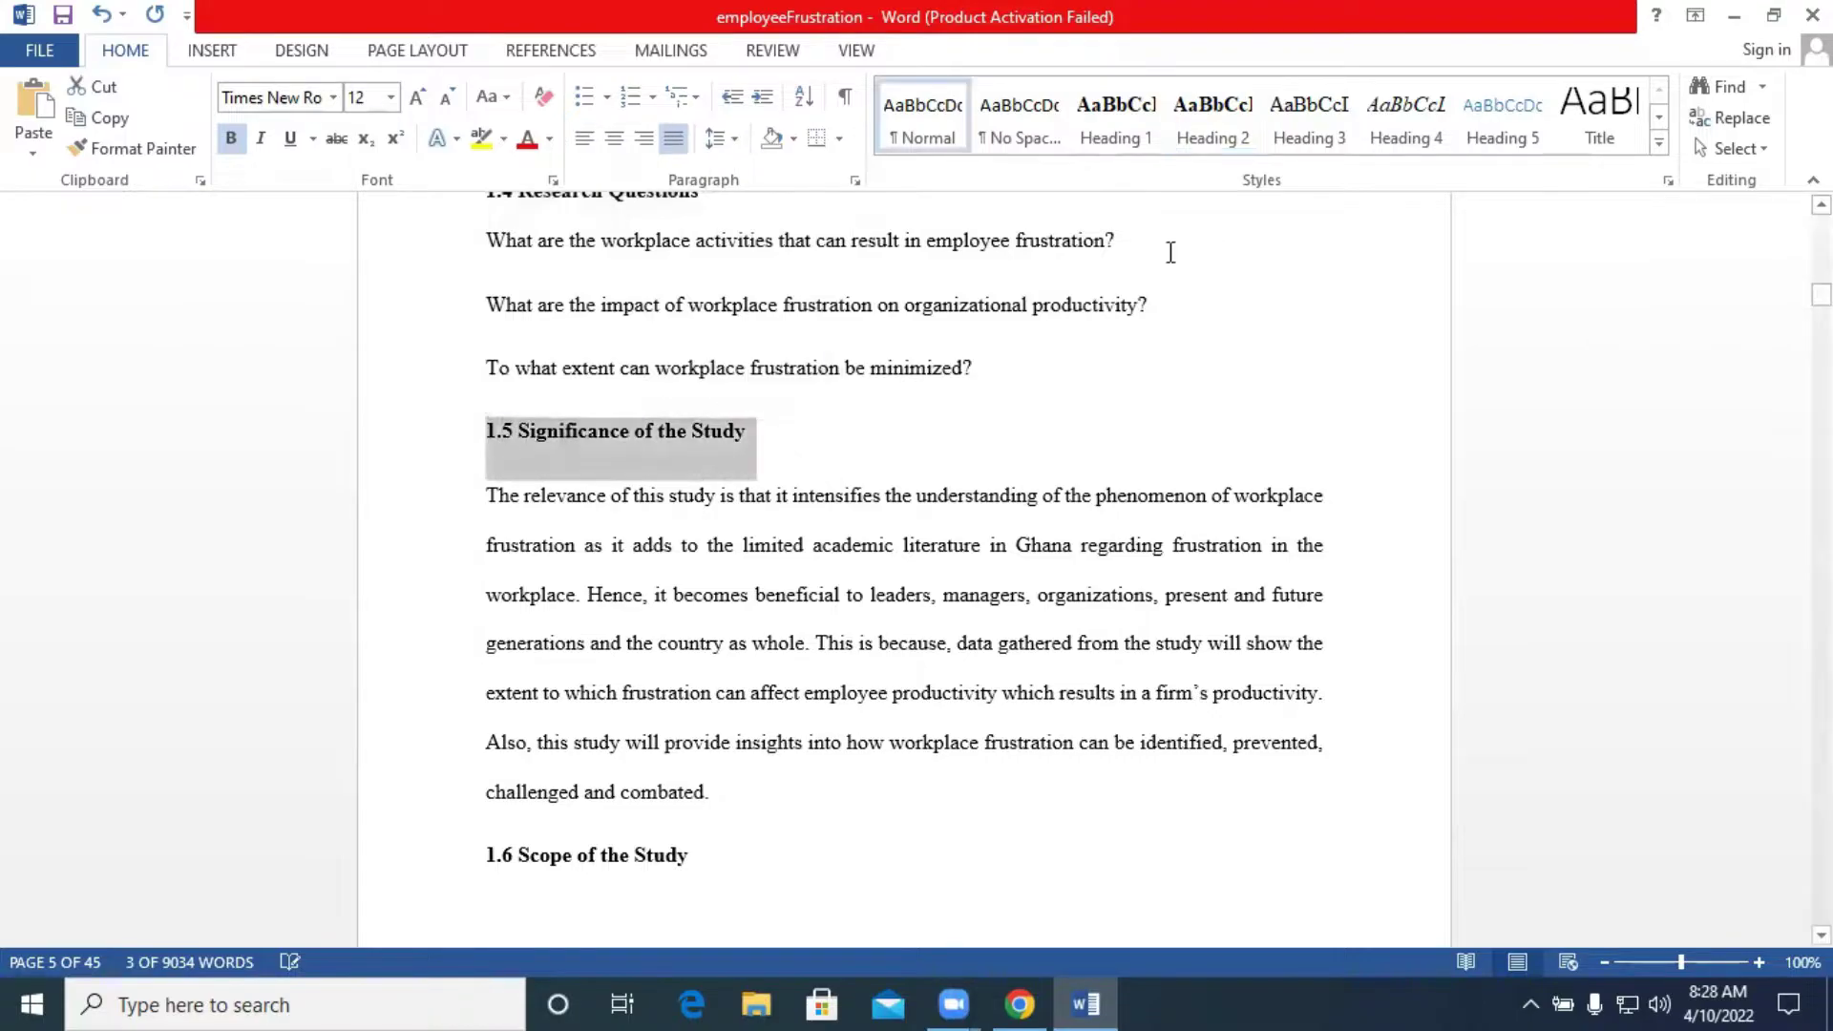
# Make 1.5 Significance of the Study a double-spaced Heading 2 and start 1.6 on a new page.
pyautogui.click(1212, 122)
pyautogui.click(735, 139)
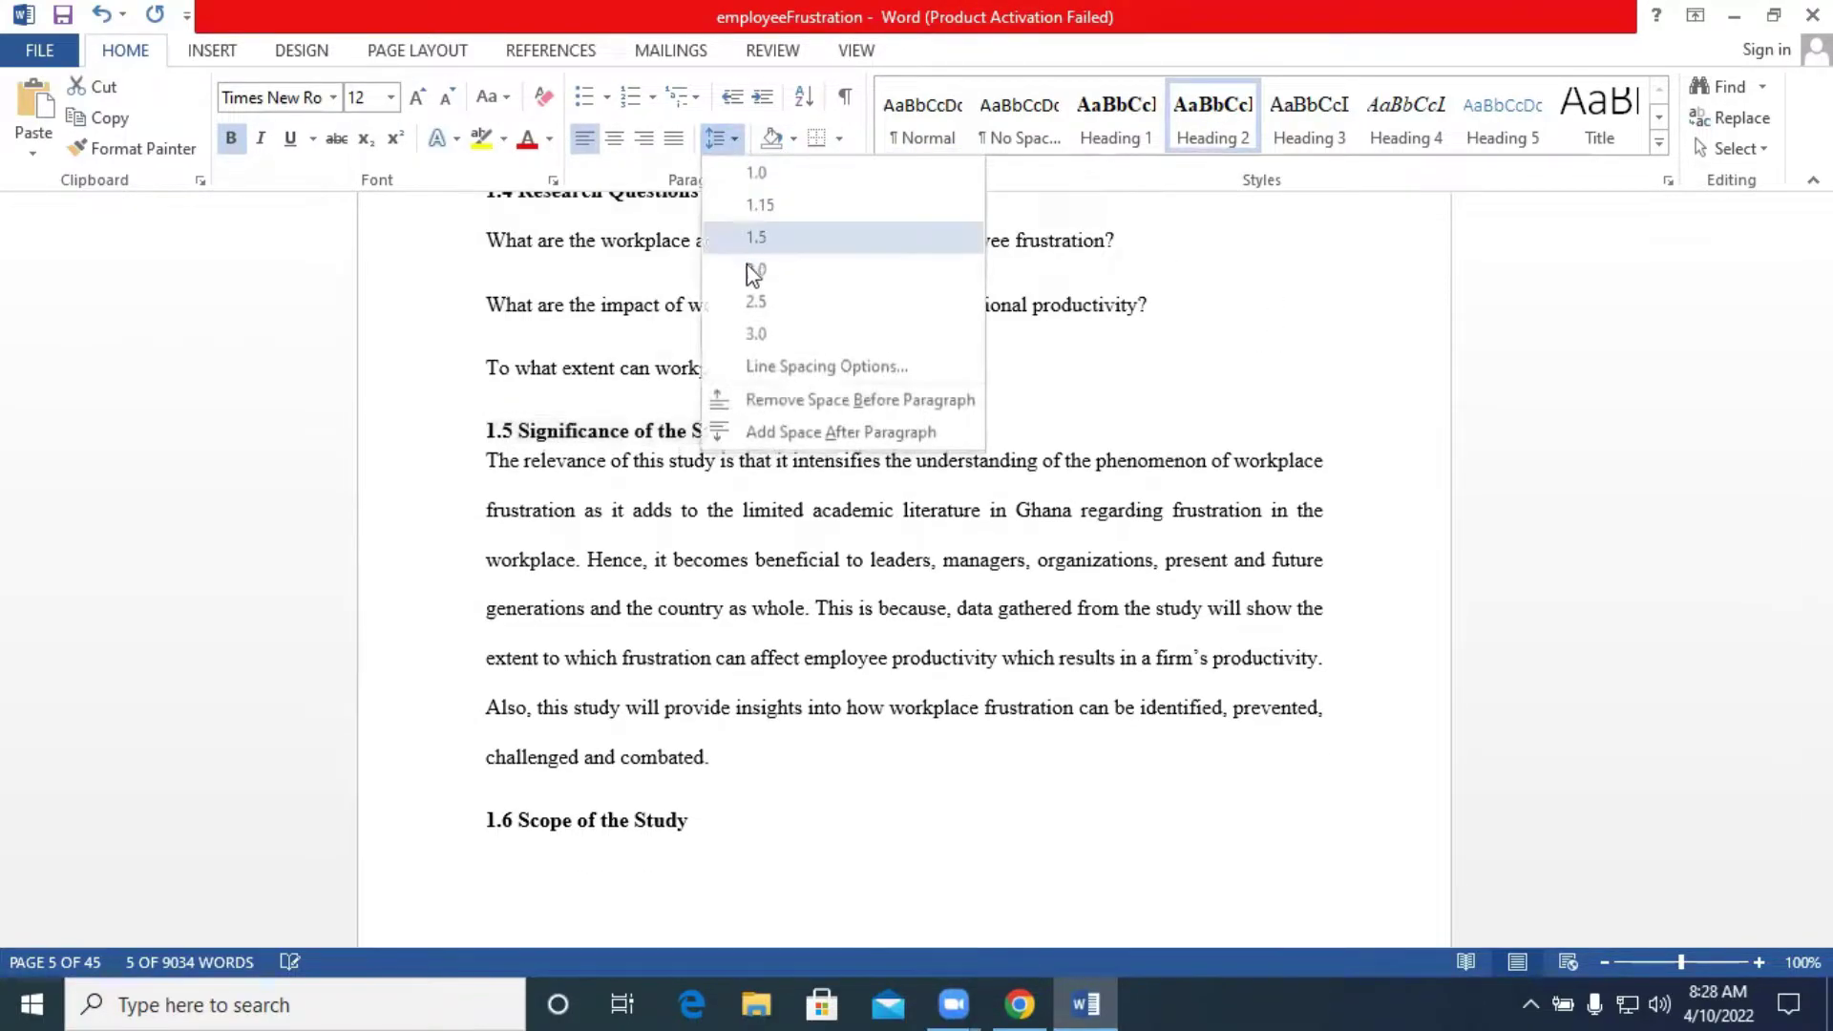
pyautogui.click(755, 269)
pyautogui.click(787, 781)
pyautogui.press('Return')
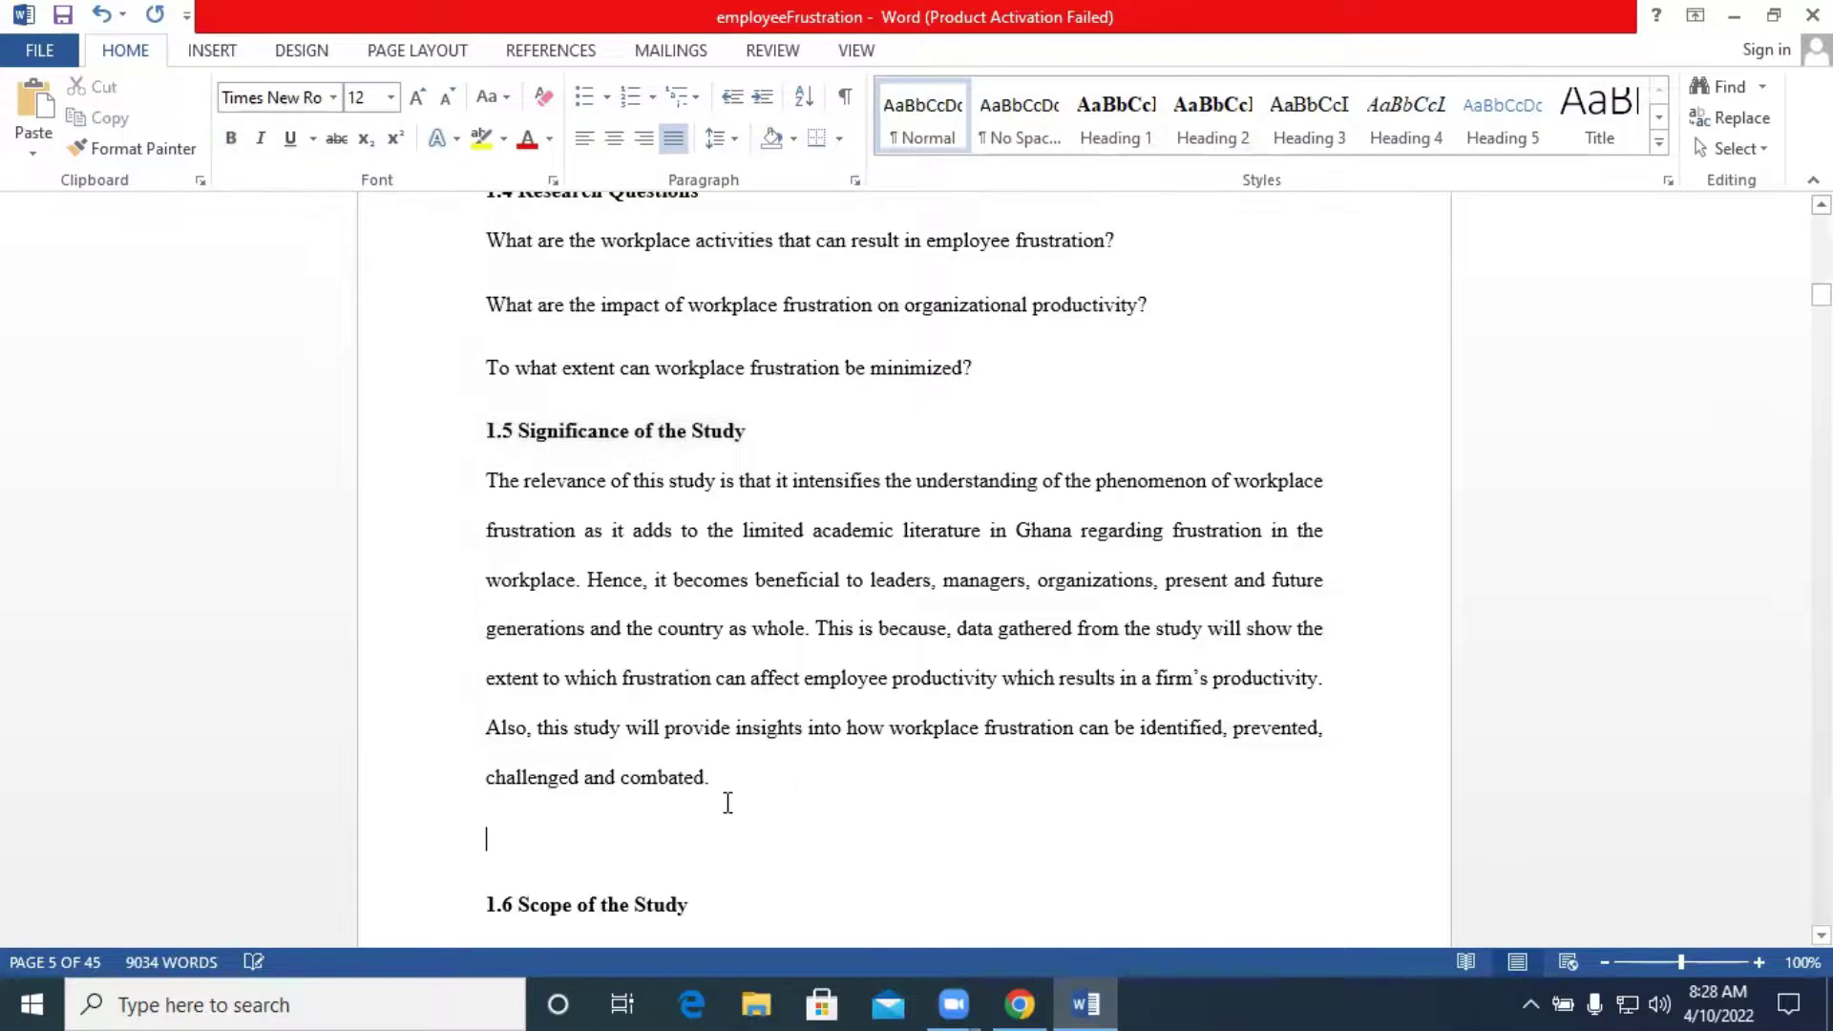
pyautogui.hotkey('ctrl', 'Return')
# Apply Heading 2 with wider line spacing to 1.6 Scope of the Study and 1.7 Methodology.
pyautogui.scroll(-8, 727, 803)
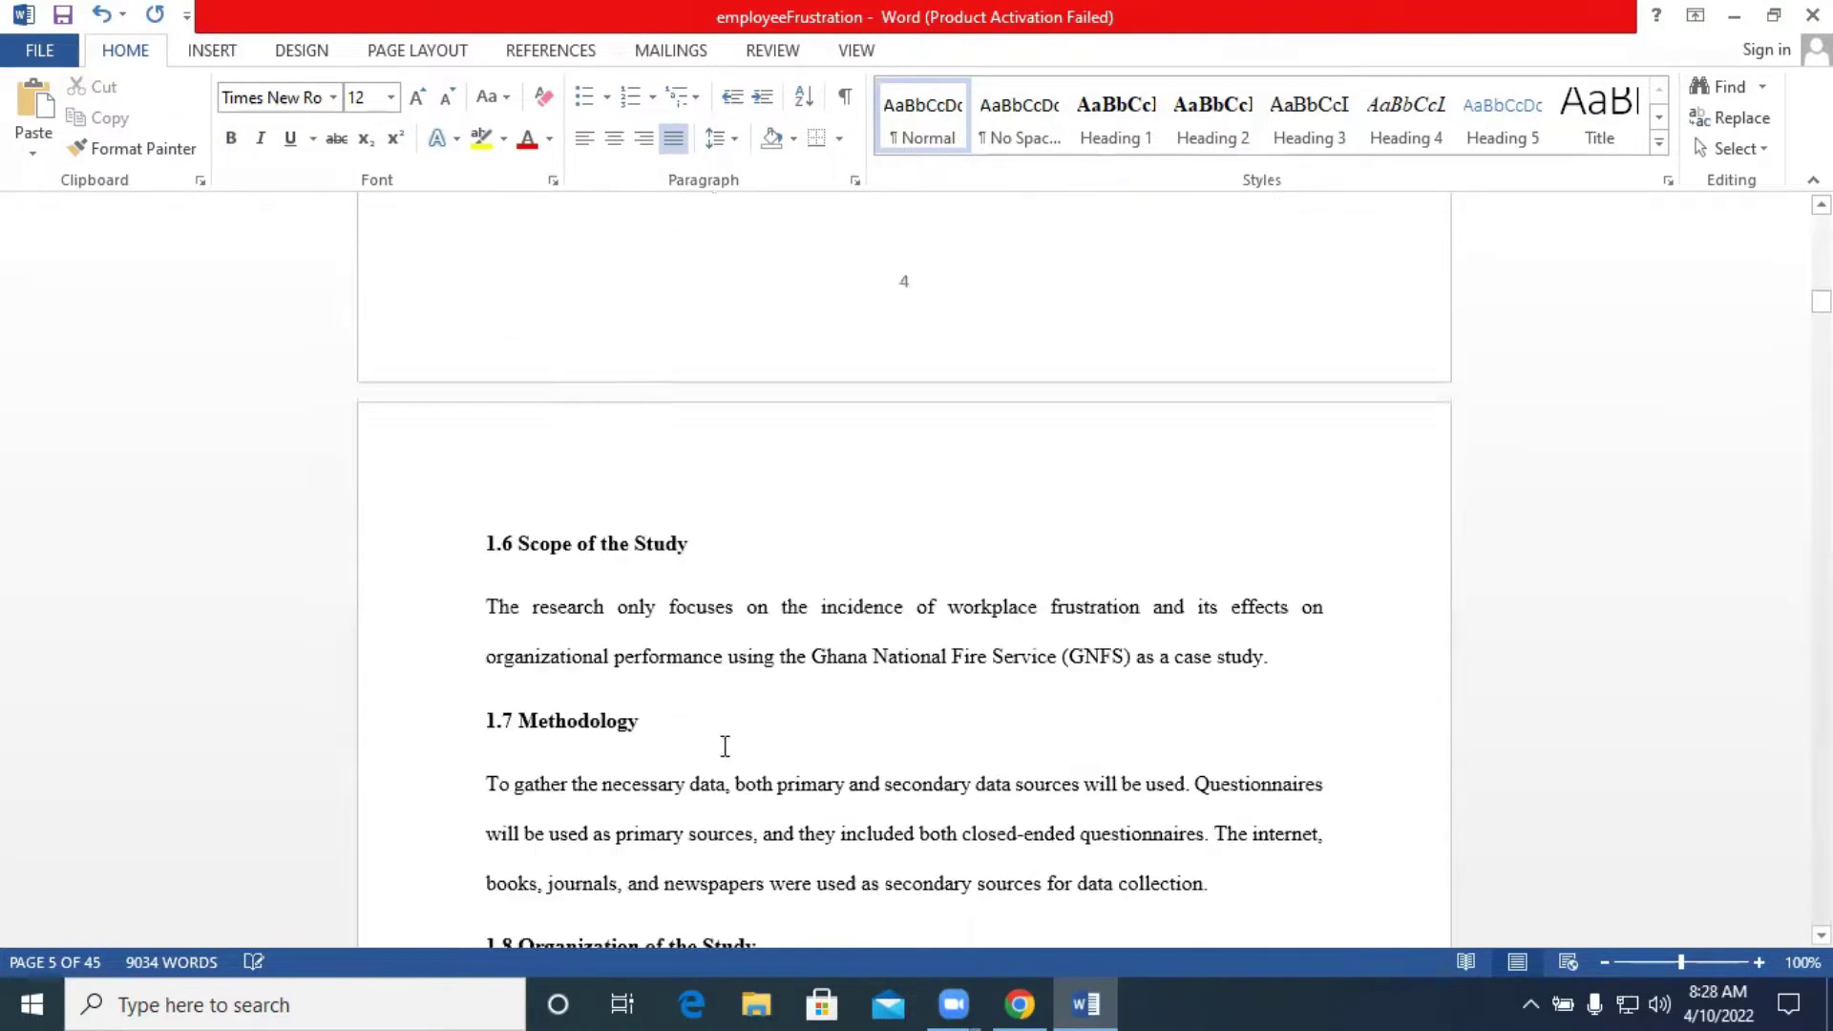
pyautogui.moveTo(702, 386); pyautogui.dragTo(483, 408)
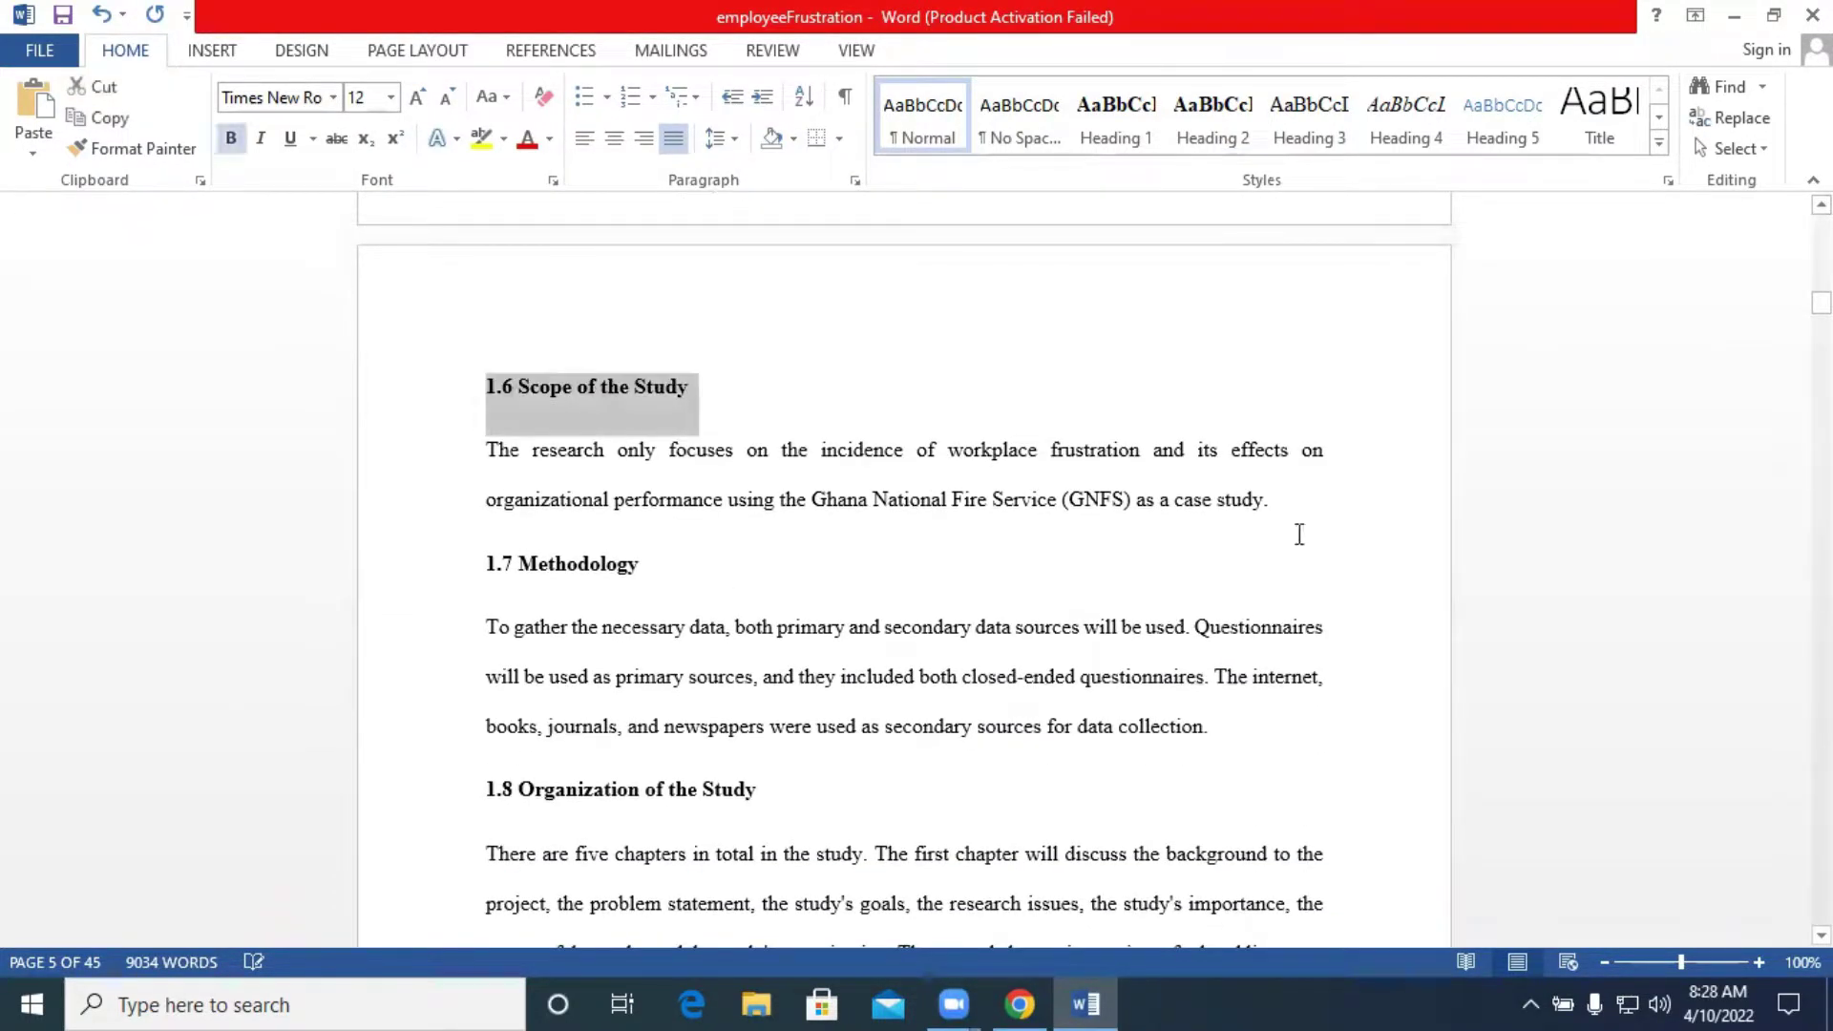
pyautogui.click(1212, 111)
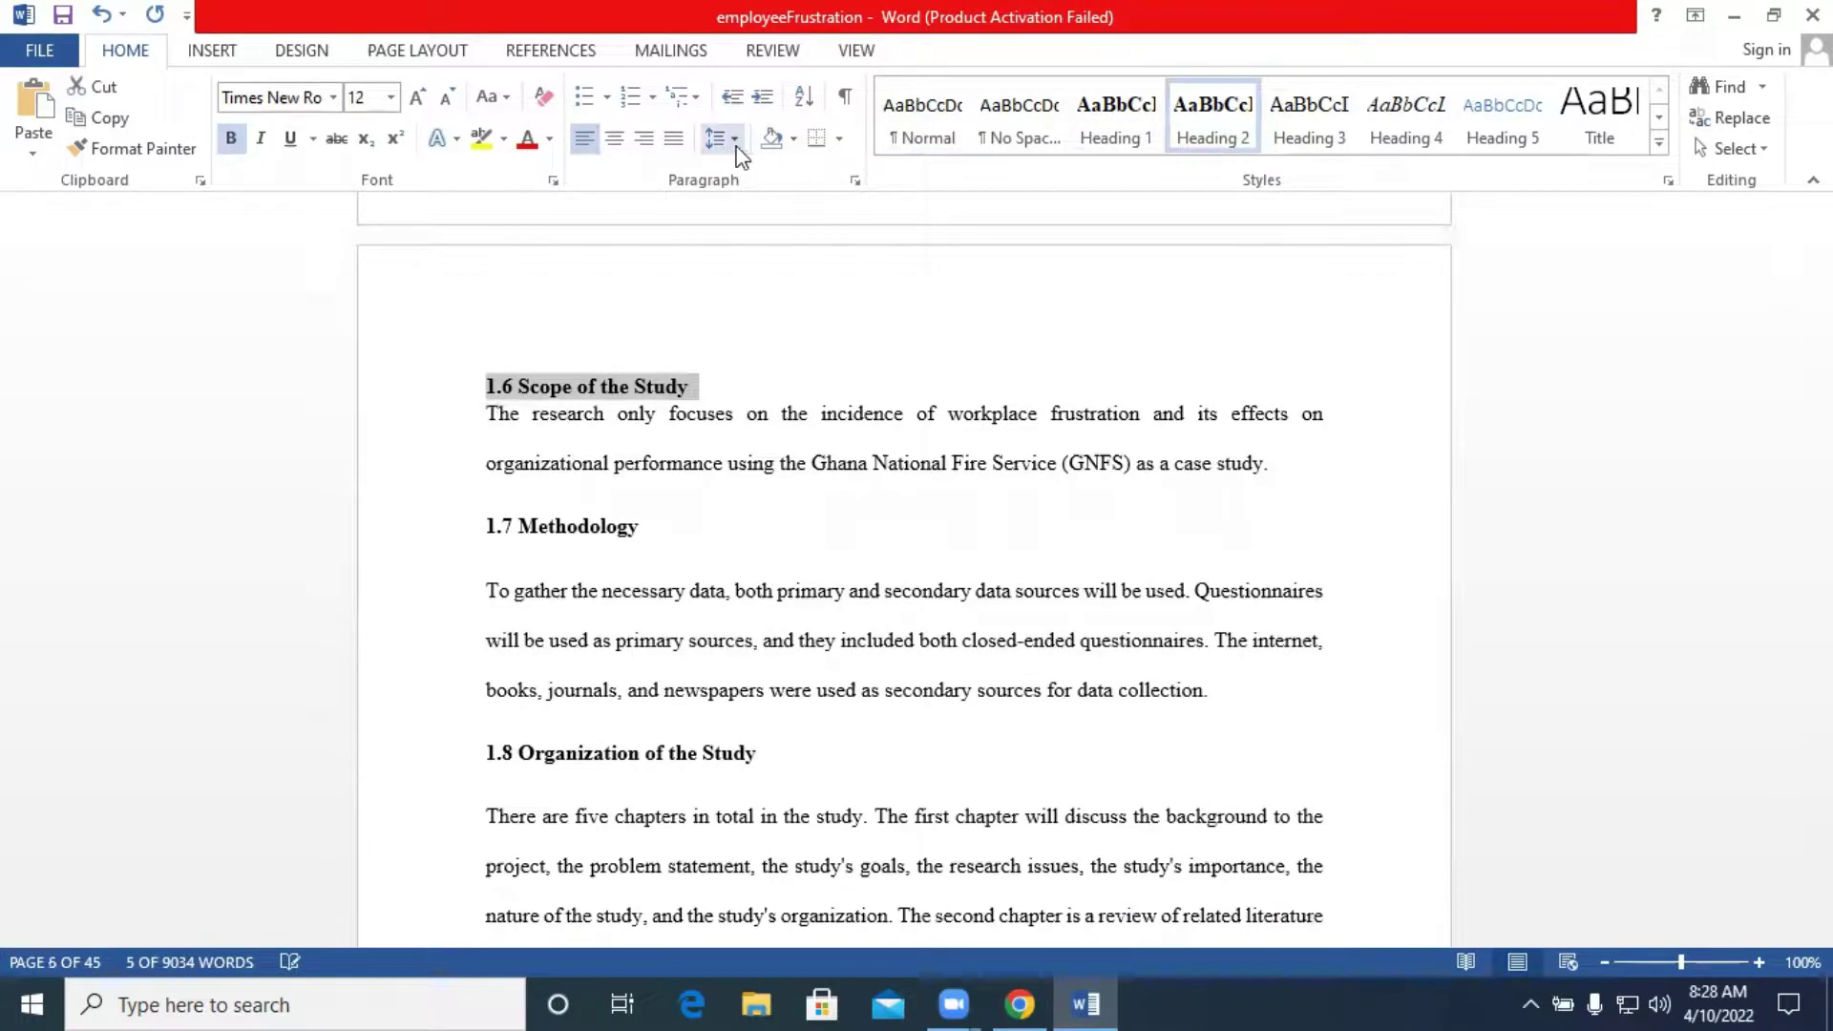
pyautogui.click(718, 138)
pyautogui.click(749, 239)
pyautogui.moveTo(642, 549); pyautogui.dragTo(454, 570)
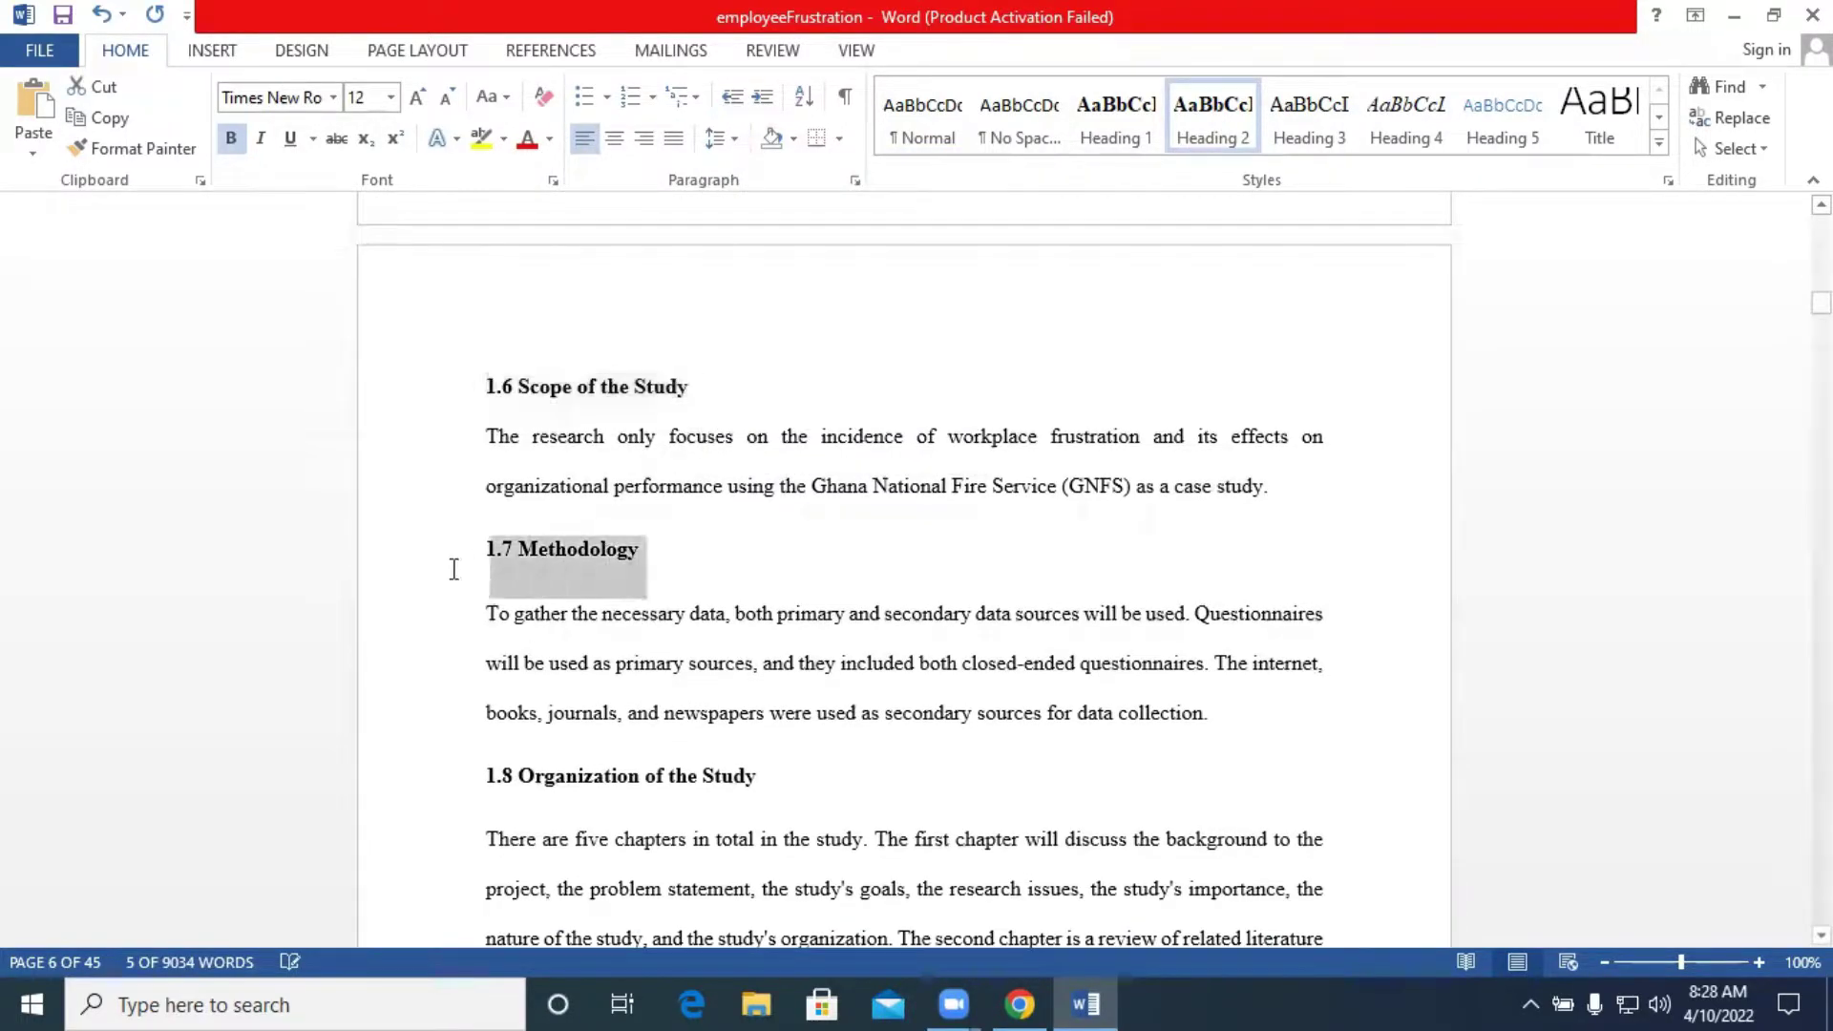
pyautogui.click(1233, 126)
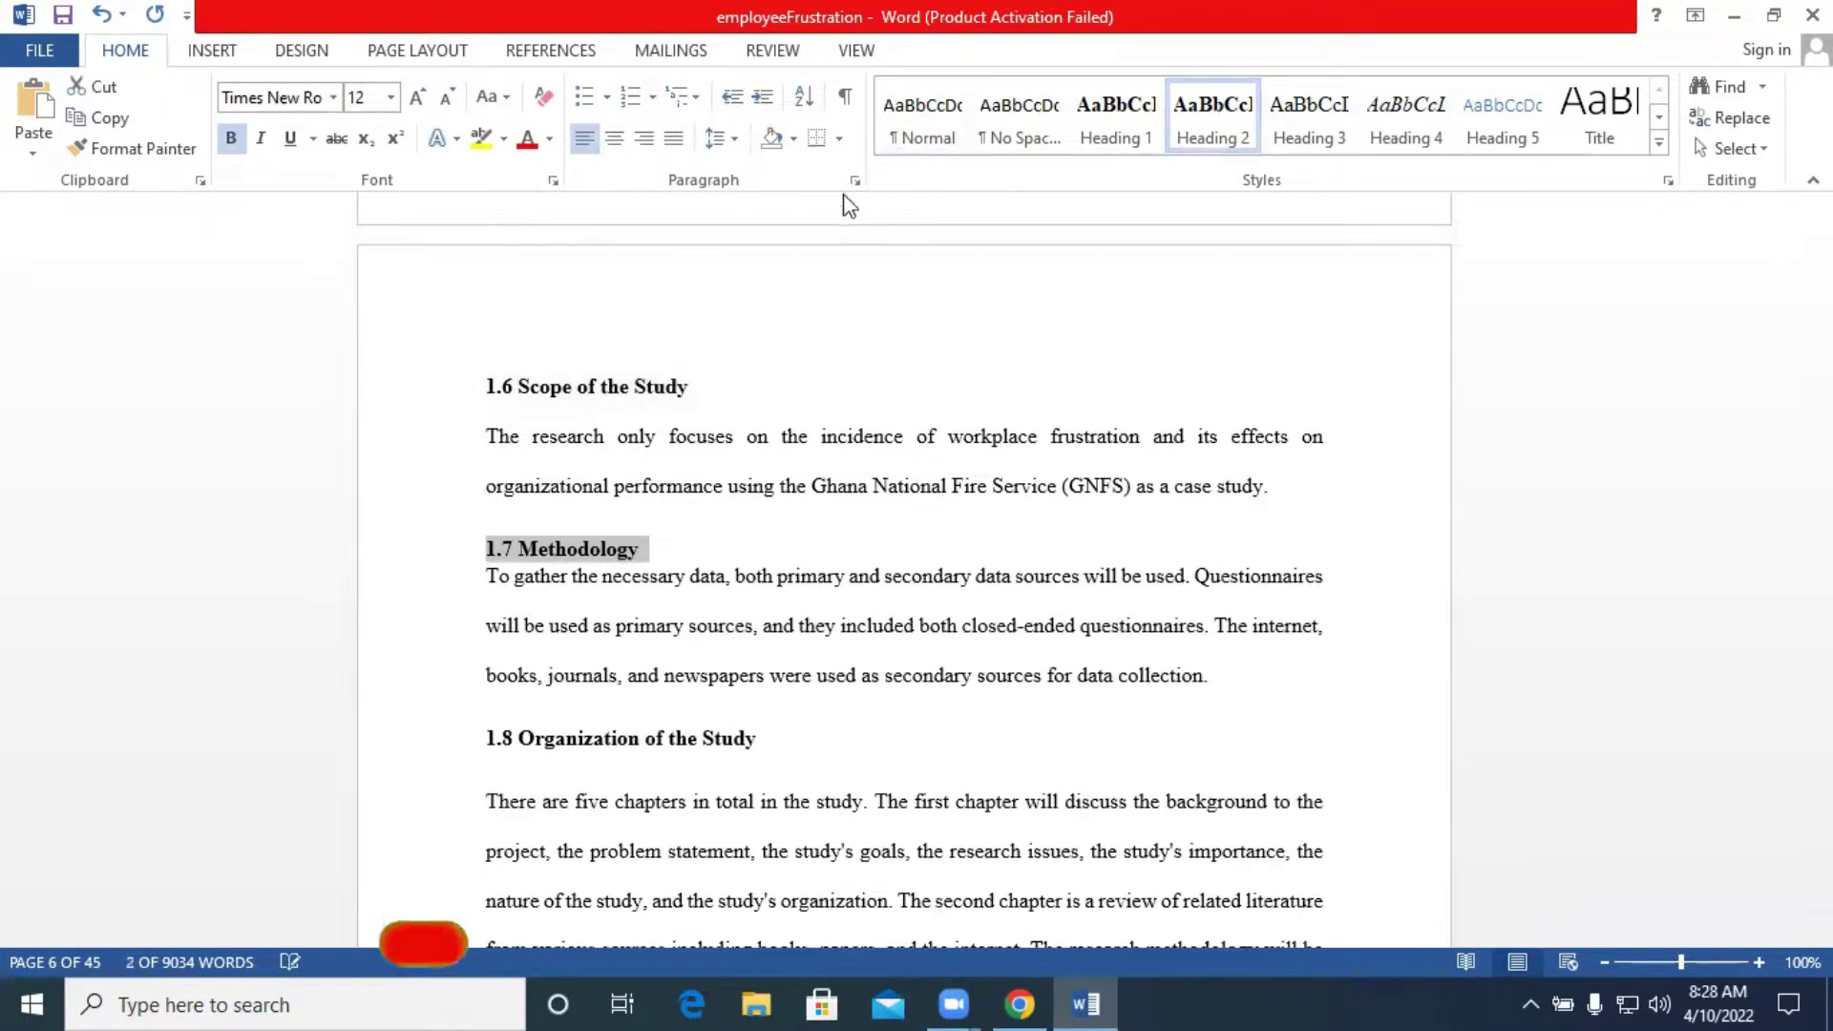
pyautogui.click(718, 139)
pyautogui.click(764, 259)
# Make 1.8 Organization of the Study a double-spaced Heading 2.
pyautogui.scroll(-8, 773, 286)
pyautogui.moveTo(789, 318); pyautogui.dragTo(484, 318)
pyautogui.click(1210, 119)
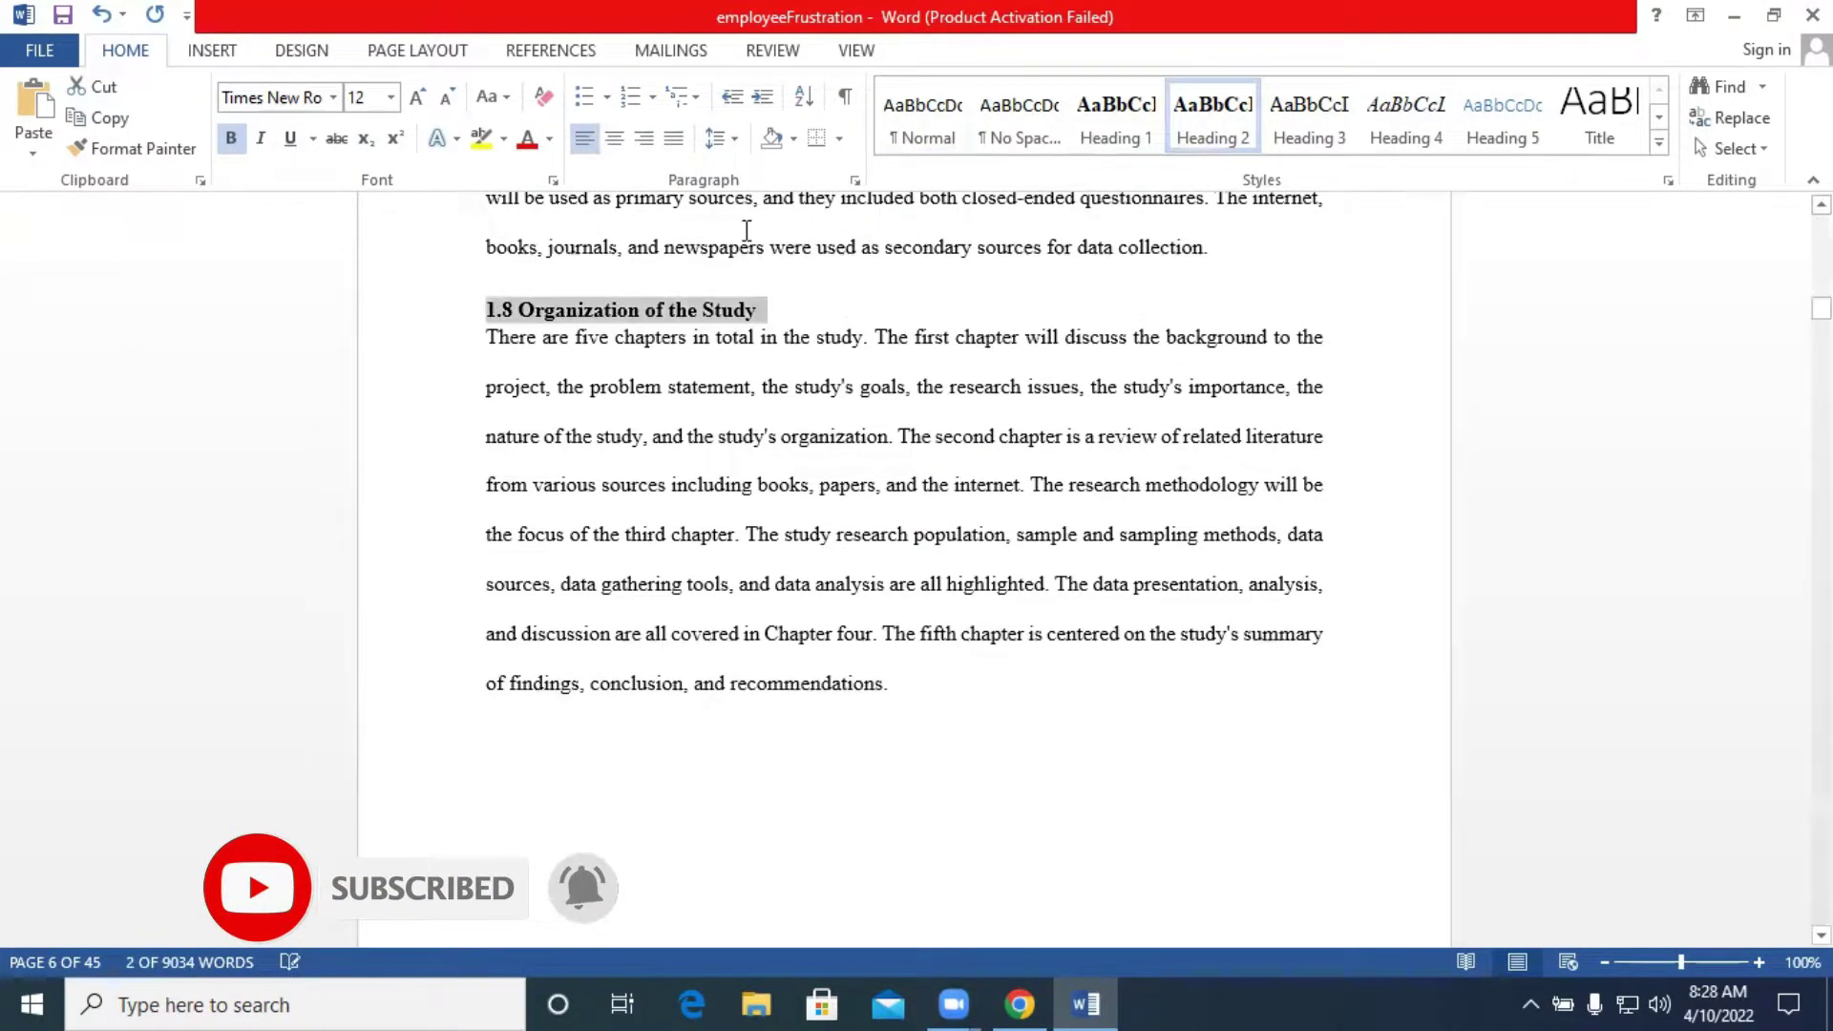
pyautogui.click(735, 141)
pyautogui.click(720, 271)
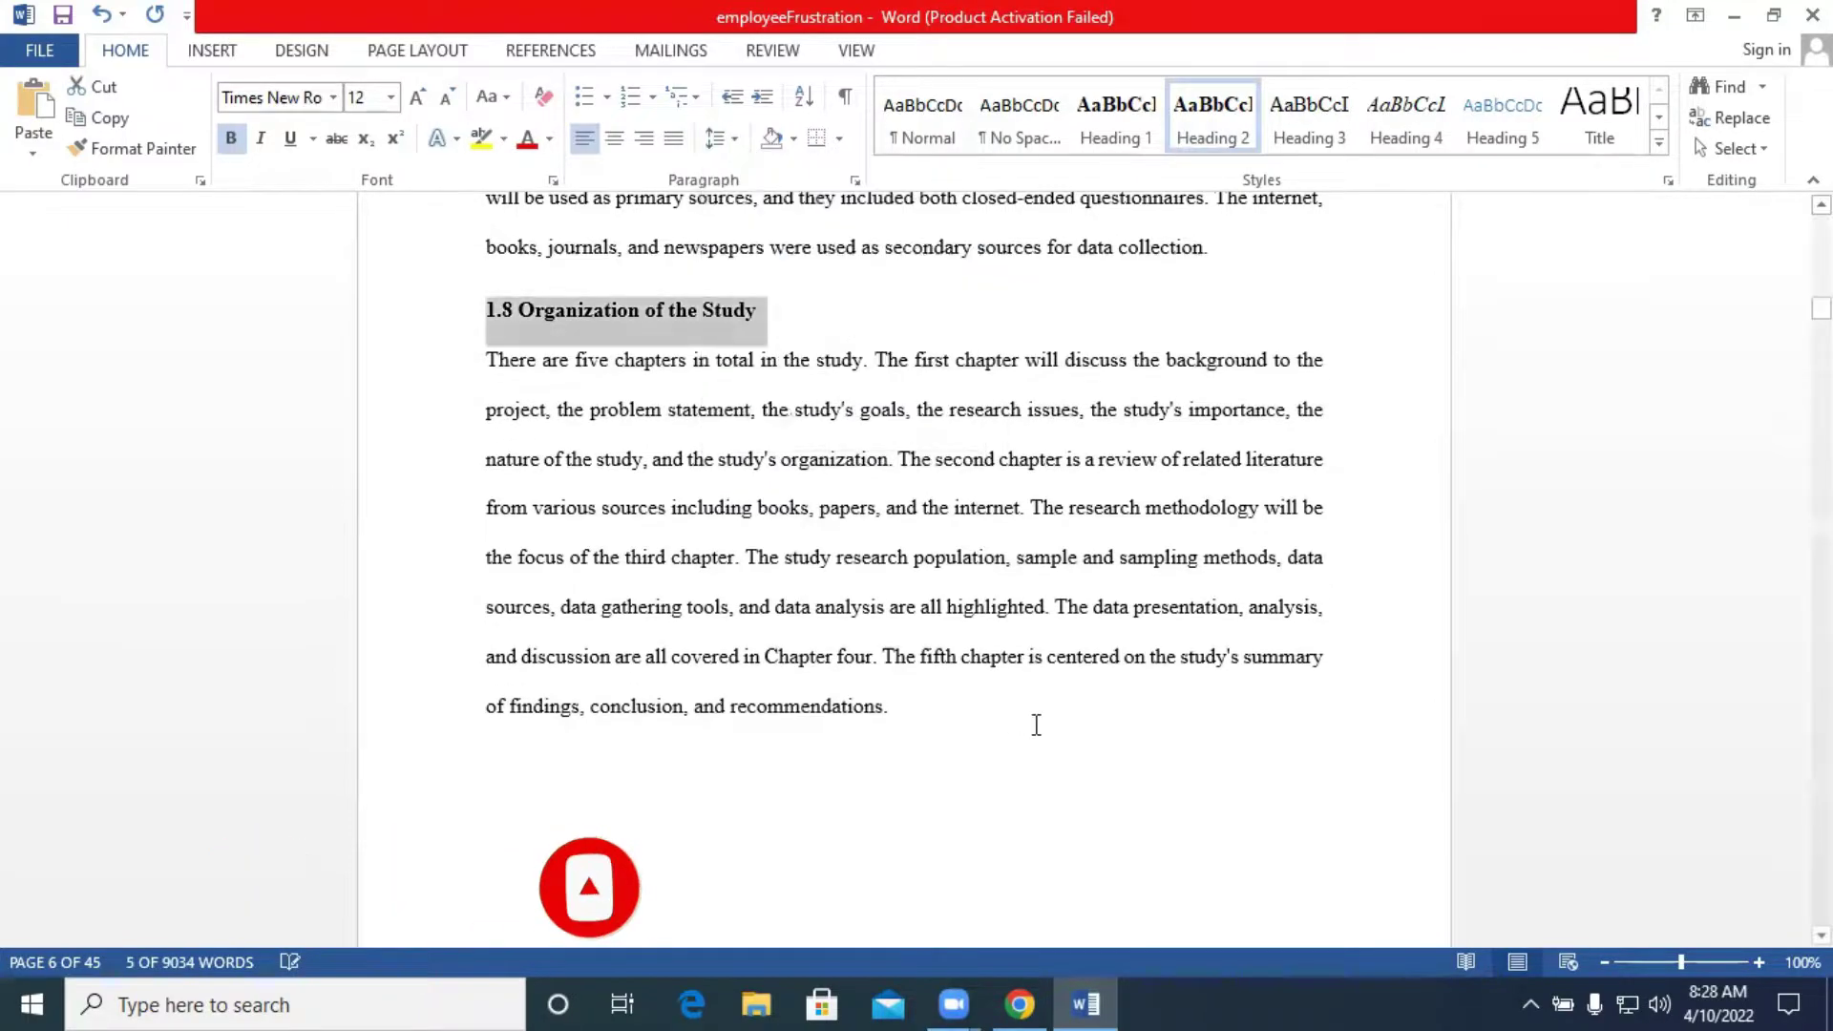
# Go to Chapter Two and select the CHAPTER TWO and LITERATURE REVIEW title lines.
pyautogui.scroll(-5, 1036, 725)
pyautogui.scroll(-6, 1036, 724)
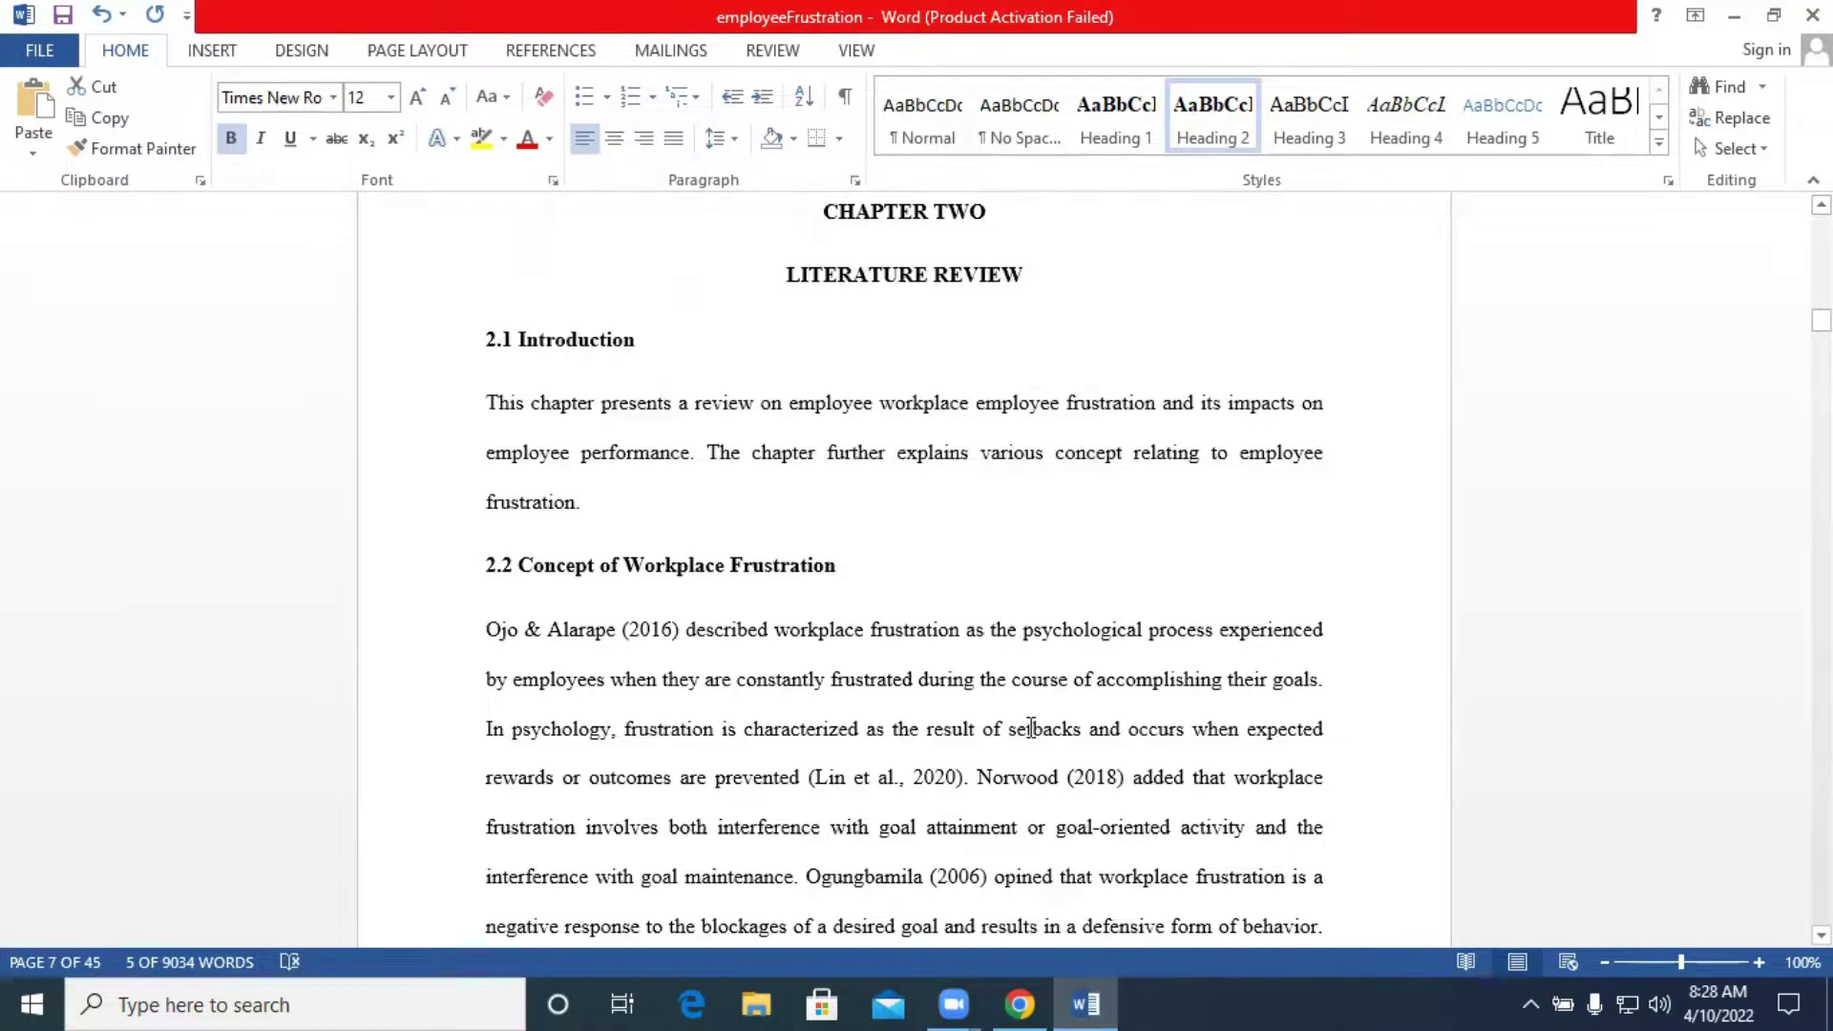
pyautogui.scroll(3, 1031, 729)
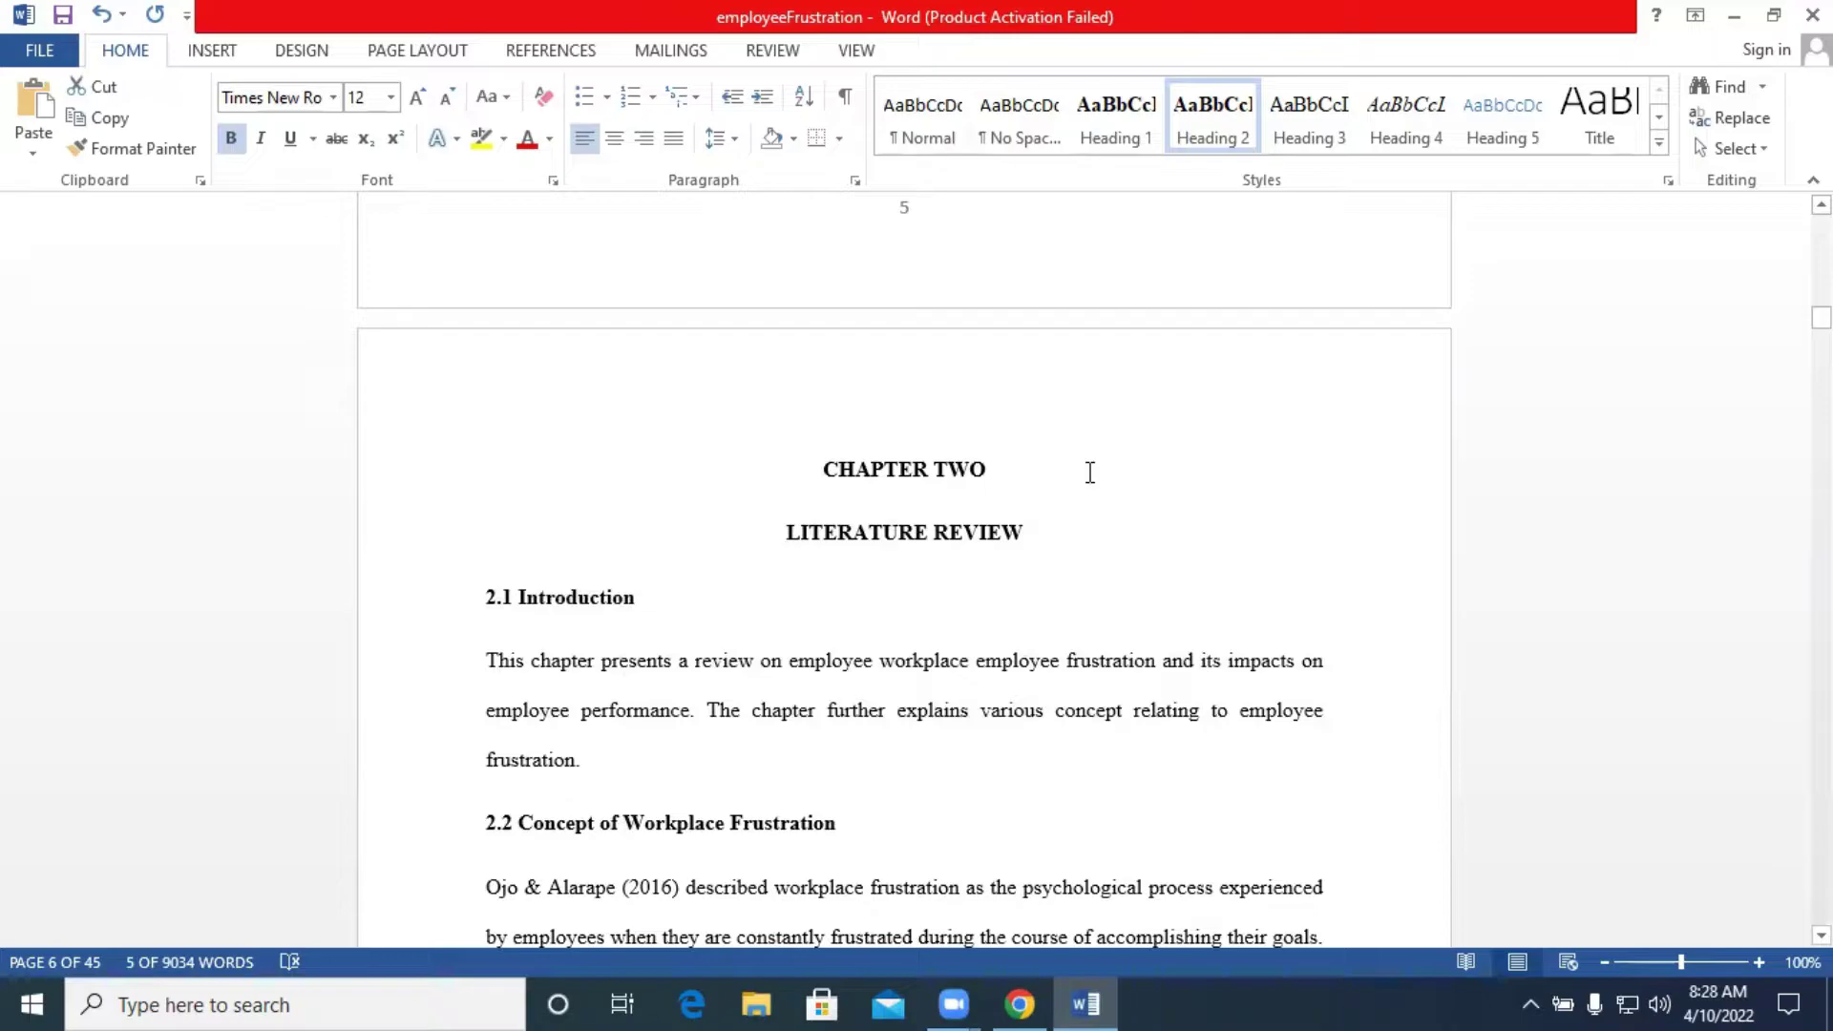
pyautogui.moveTo(1045, 523); pyautogui.dragTo(826, 471)
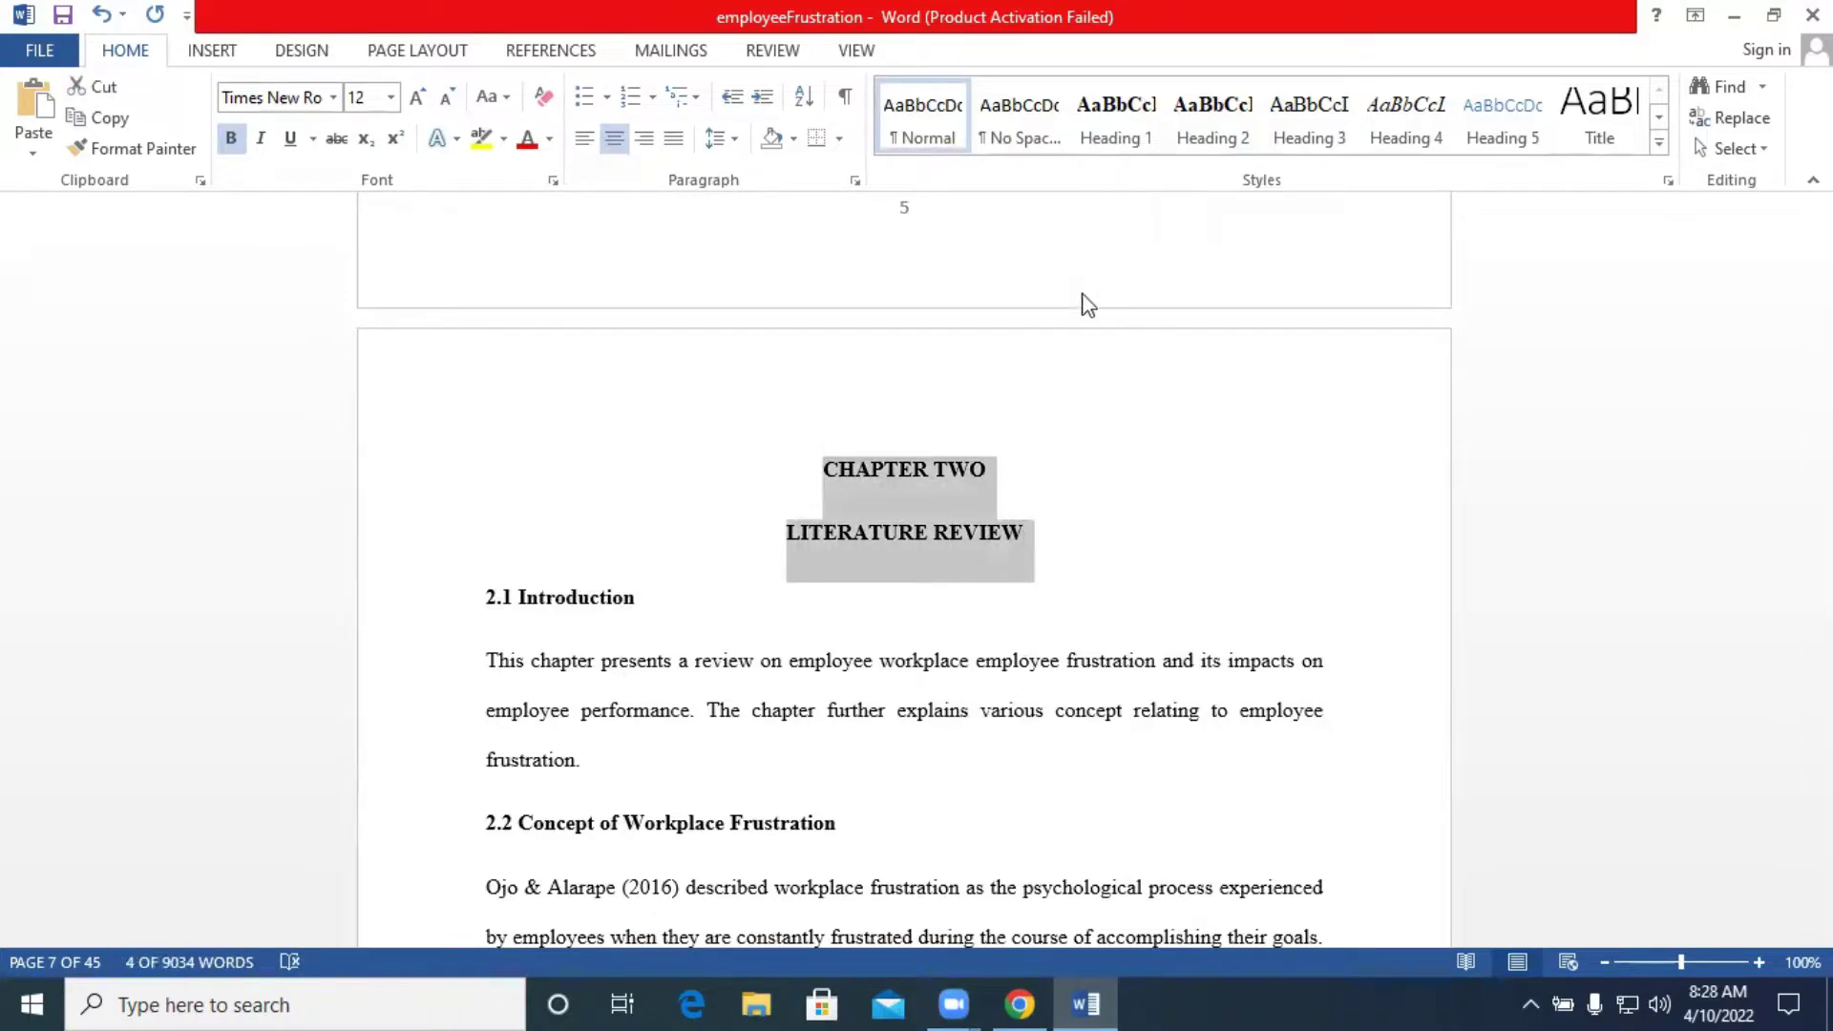
# Make CHAPTER TWO and LITERATURE REVIEW a double-spaced Heading 1.
pyautogui.click(1114, 116)
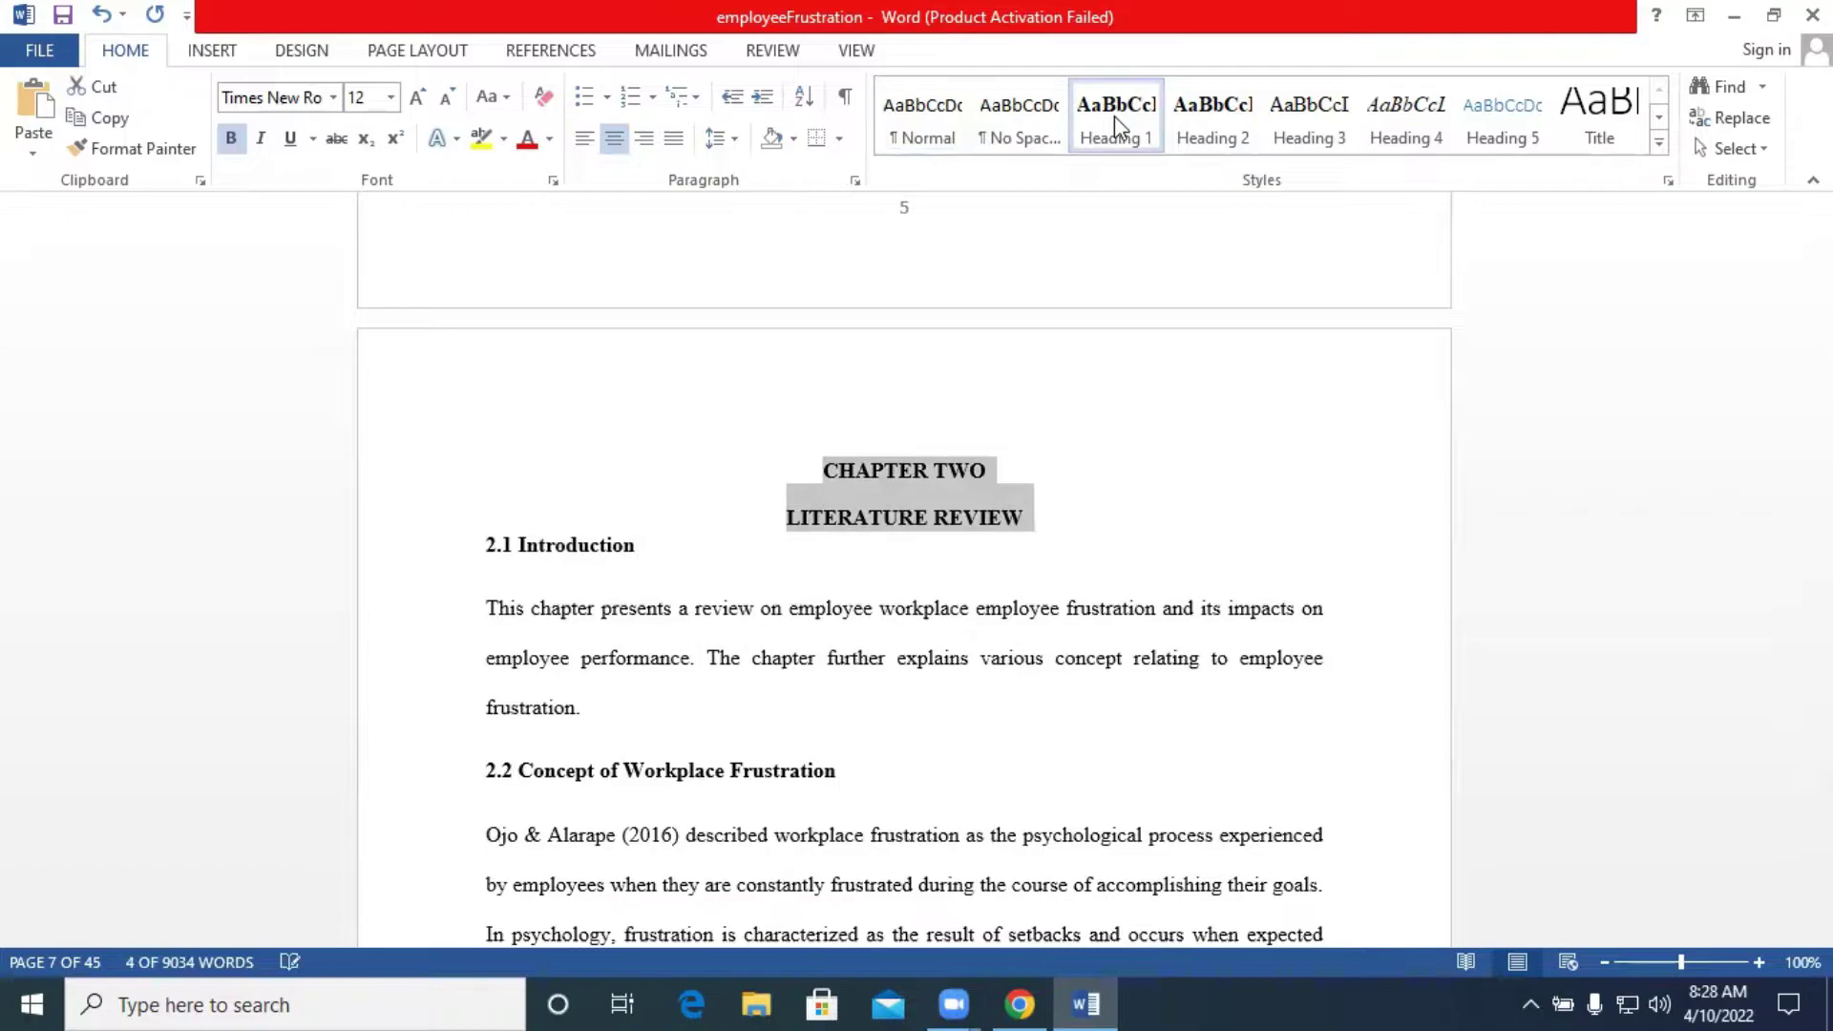
pyautogui.click(734, 138)
pyautogui.click(744, 270)
# Make 2.1 Introduction and 2.2 Concept of Workplace Frustration double-spaced Heading 2s.
pyautogui.moveTo(654, 585); pyautogui.dragTo(438, 602)
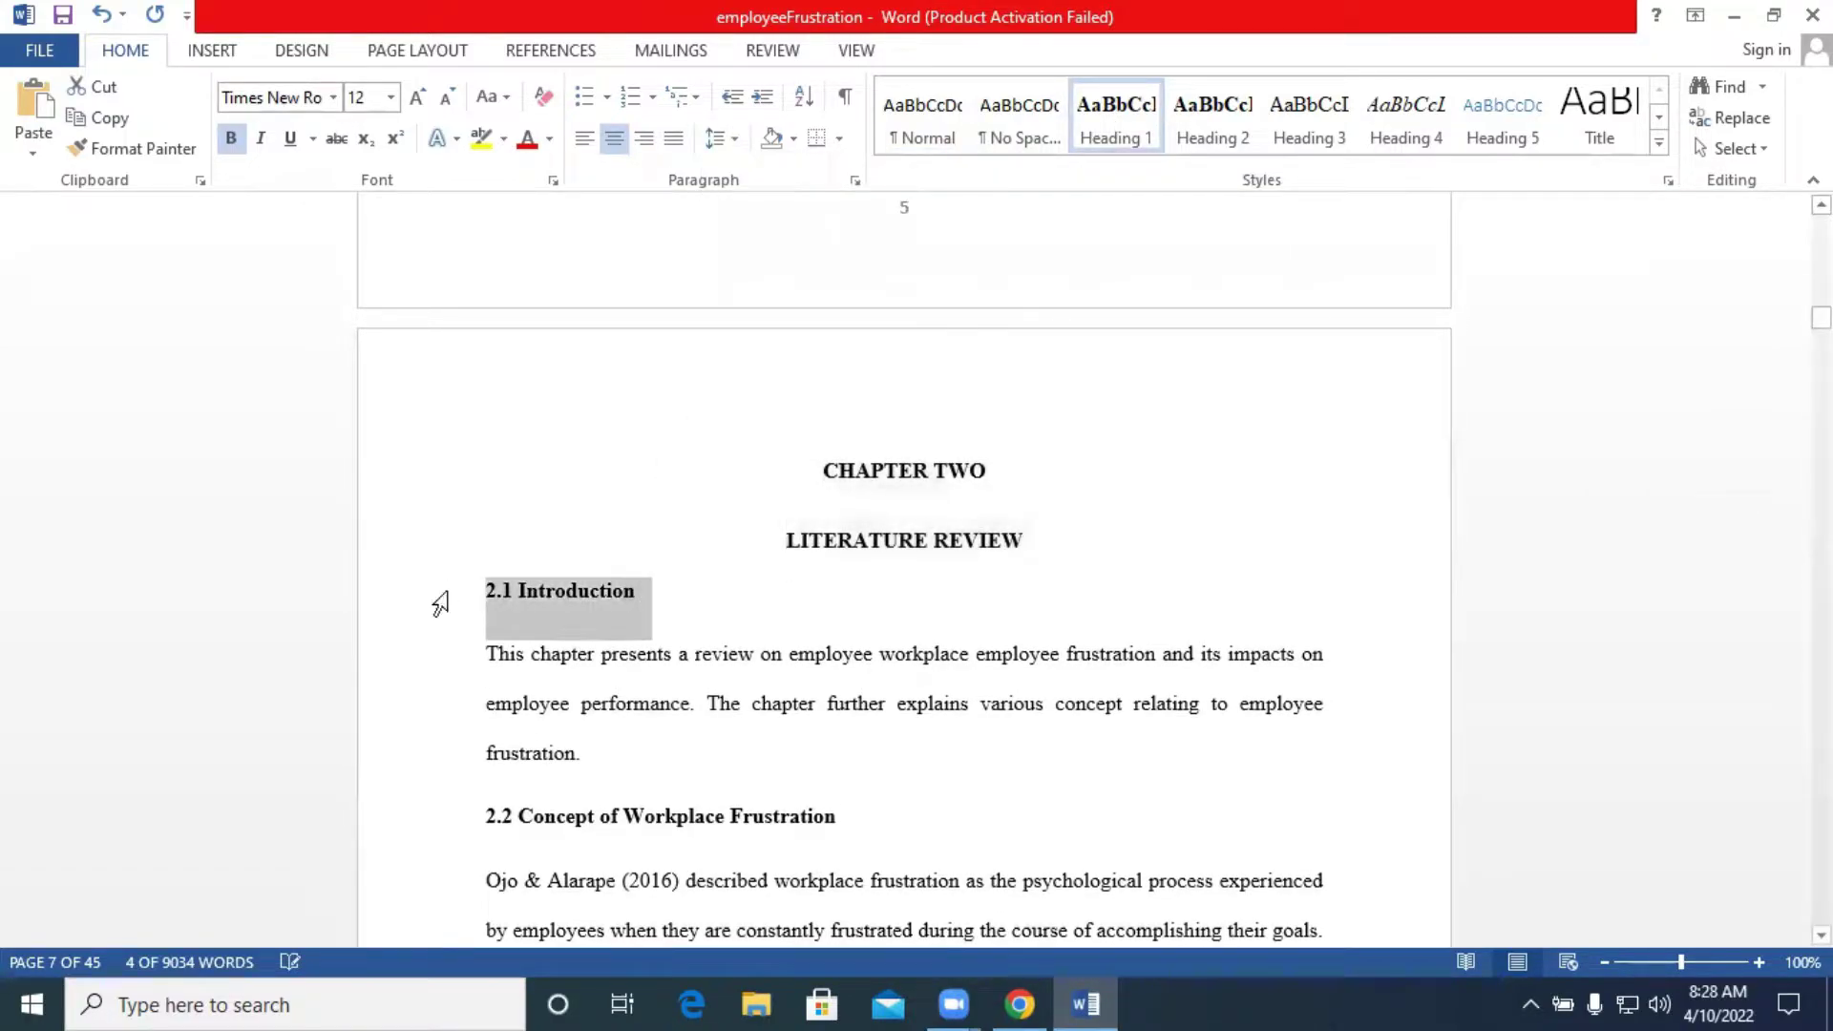
pyautogui.click(1205, 117)
pyautogui.click(730, 138)
pyautogui.click(748, 267)
pyautogui.click(840, 806)
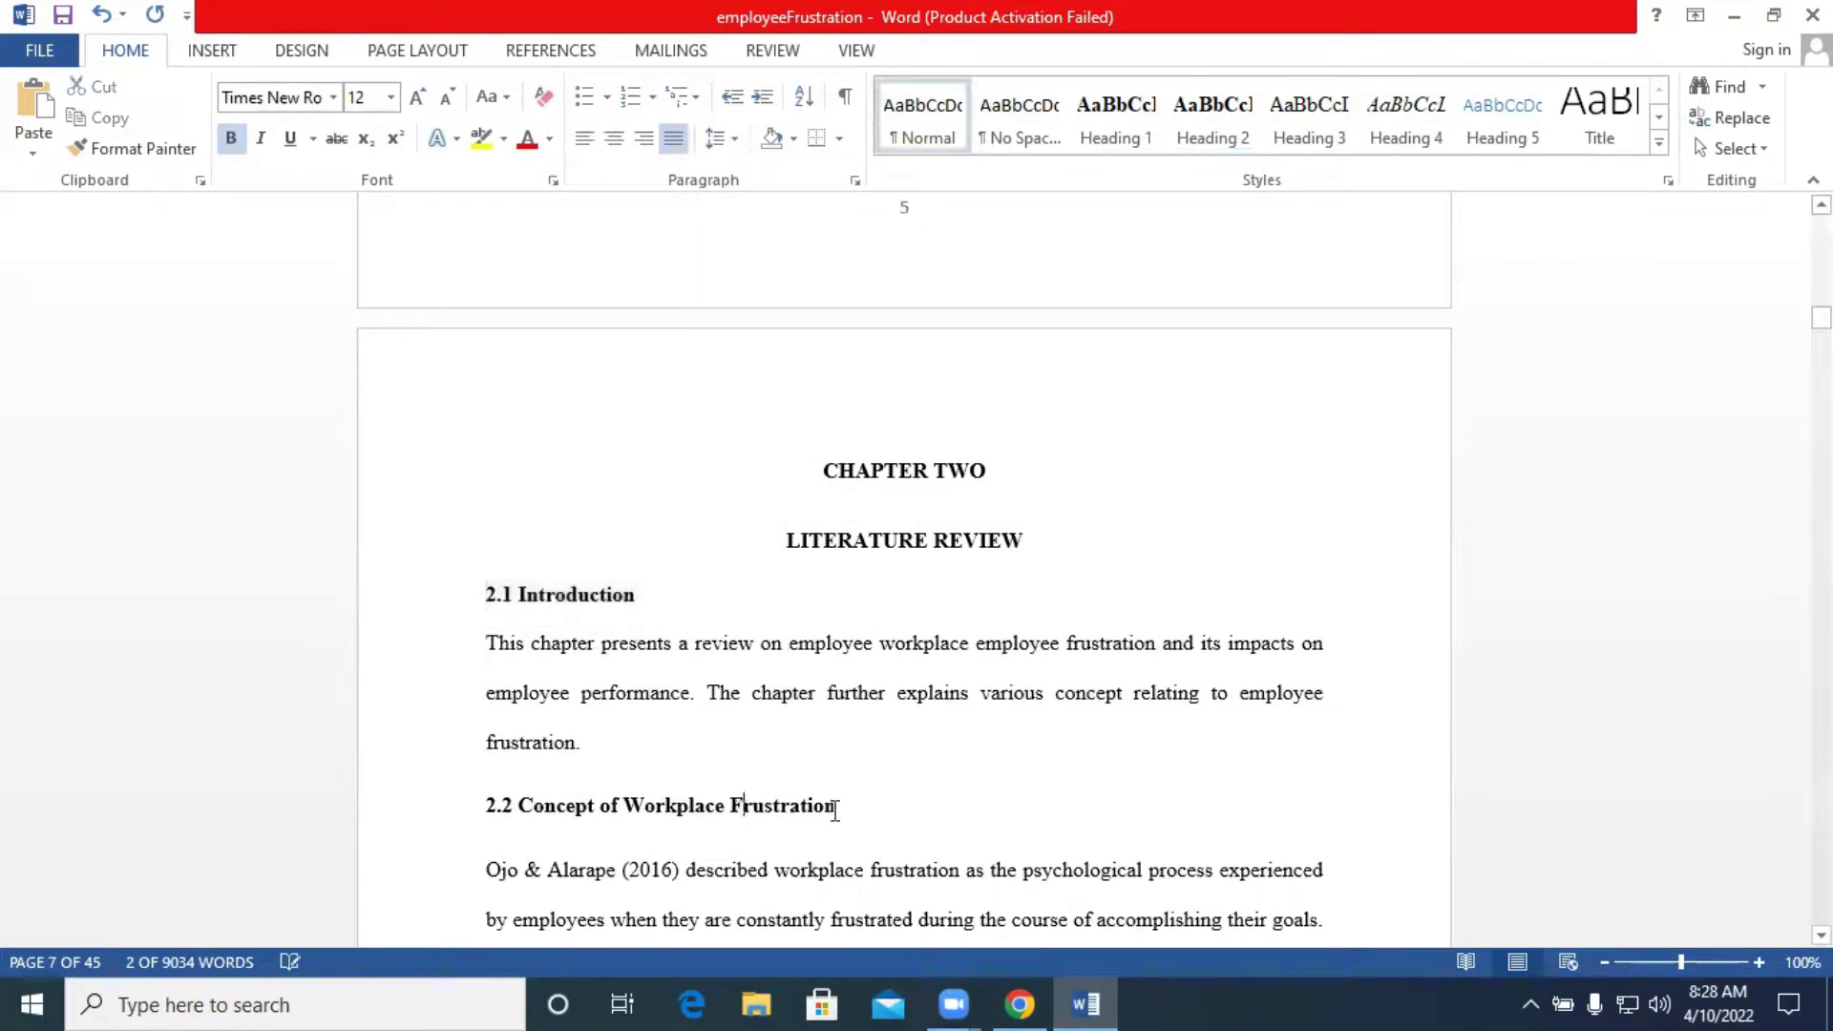
pyautogui.moveTo(850, 805); pyautogui.dragTo(484, 812)
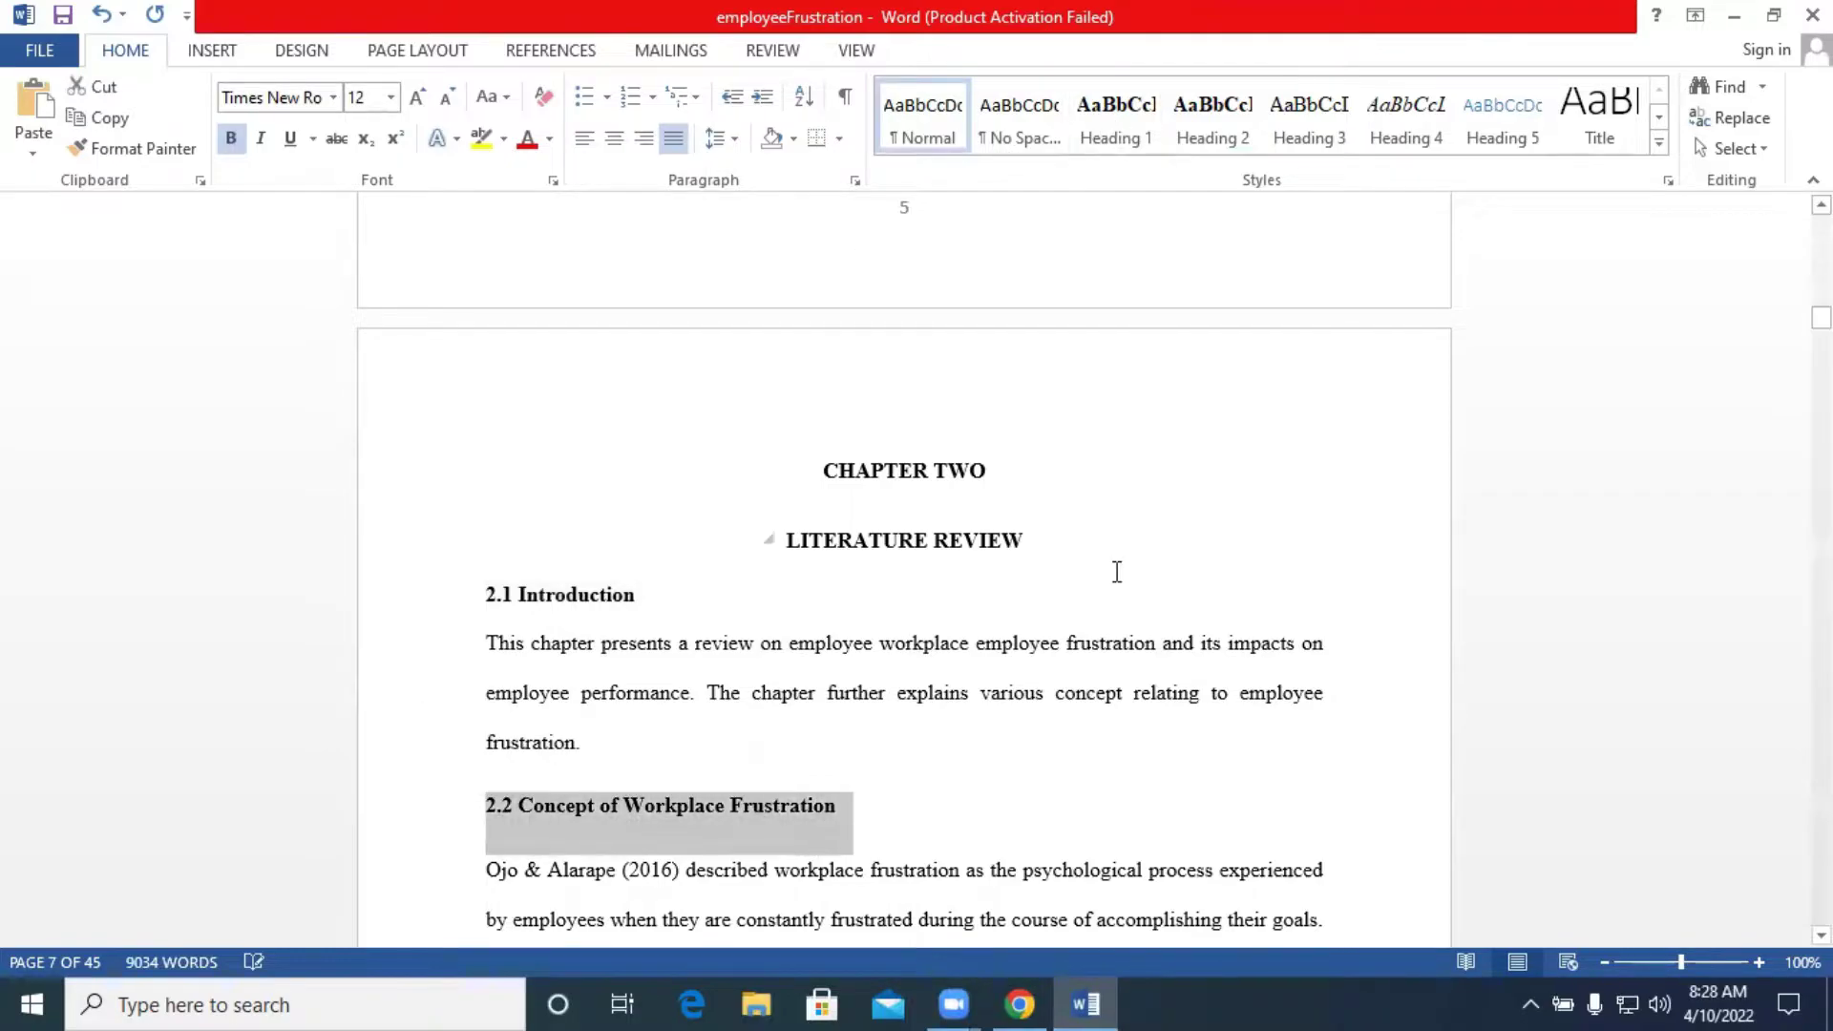
pyautogui.click(1208, 120)
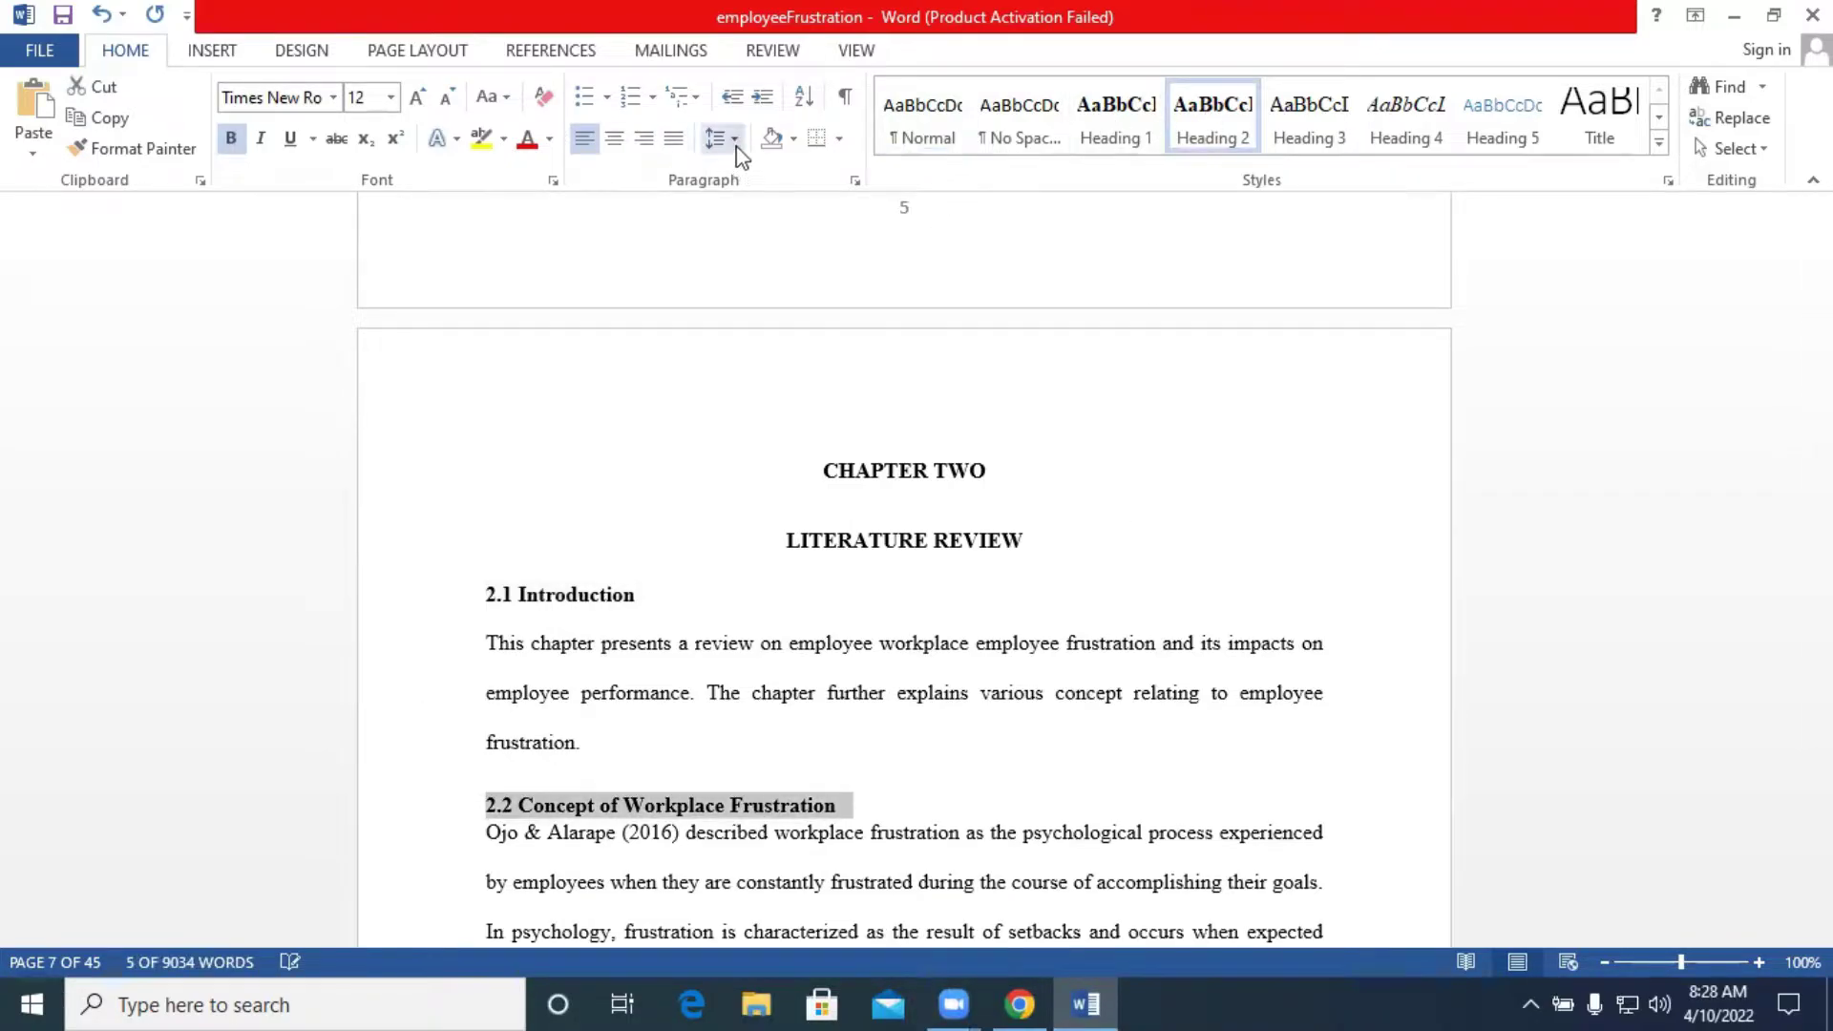
pyautogui.click(730, 137)
pyautogui.click(764, 266)
pyautogui.click(1057, 638)
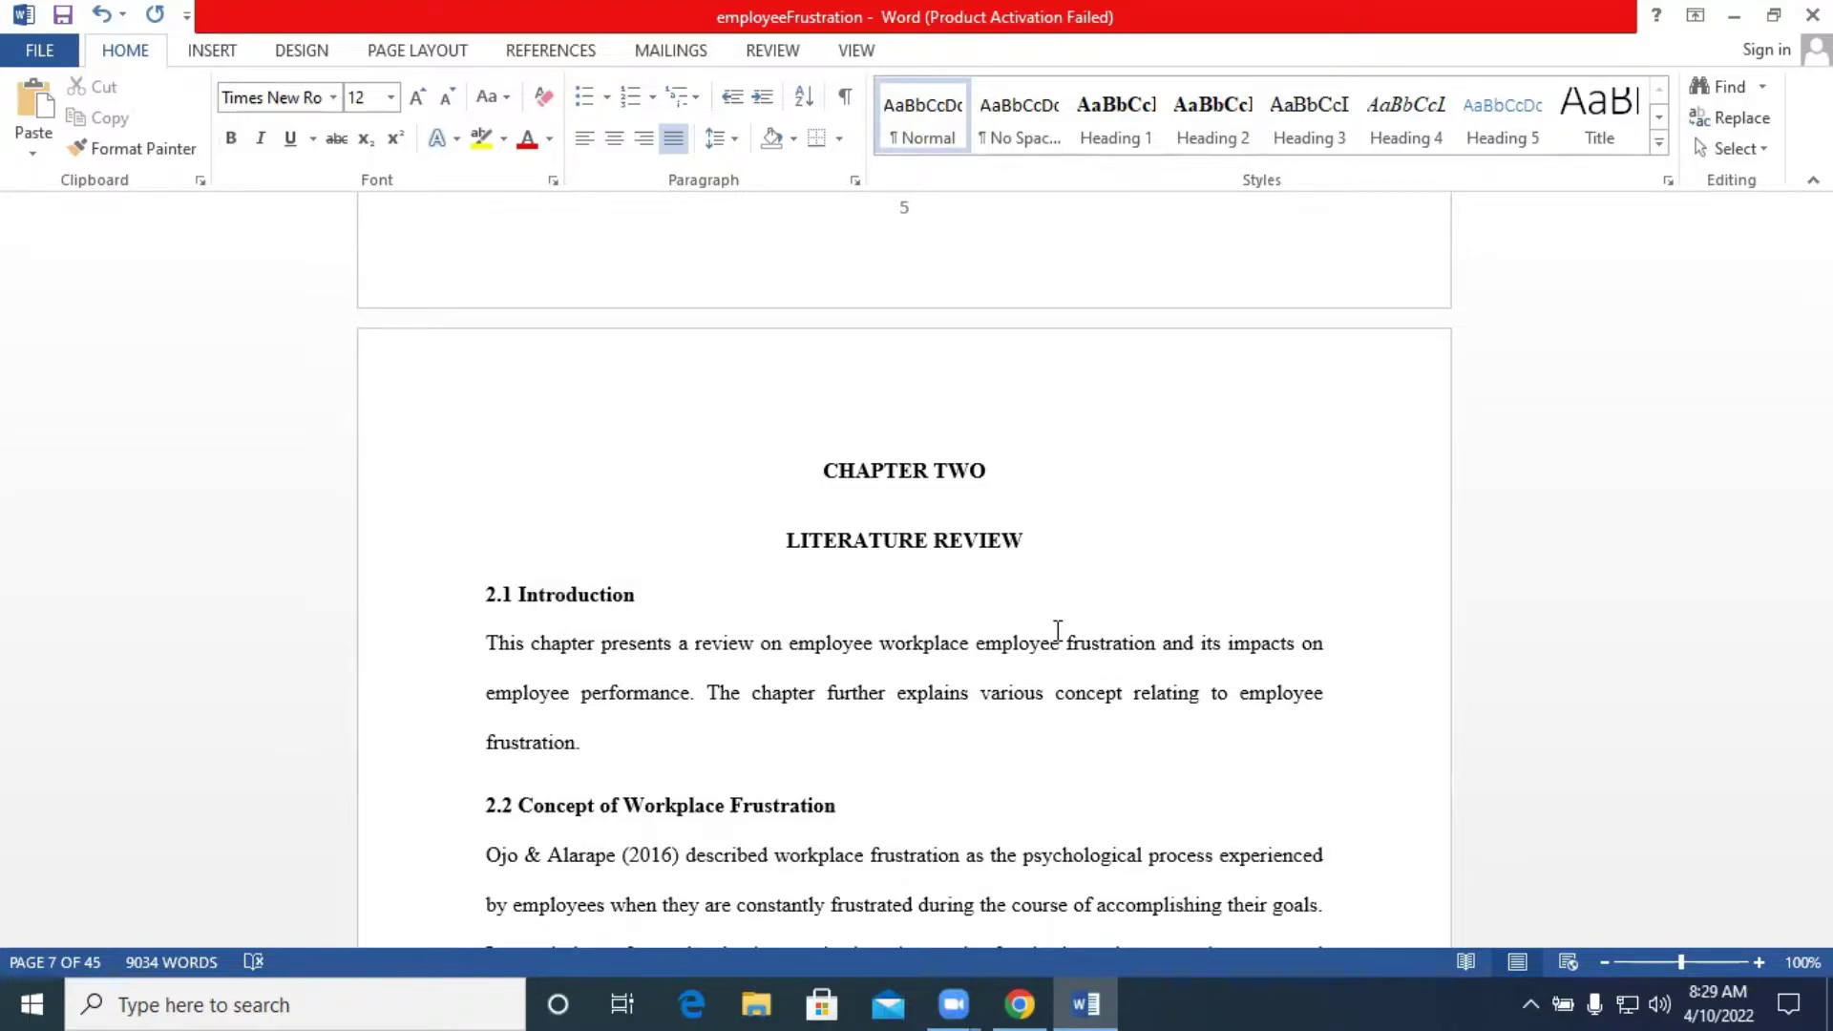
# Scroll back to the top and place the cursor on the report's blank first page.
pyautogui.scroll(15, 894, 685)
pyautogui.scroll(13, 894, 684)
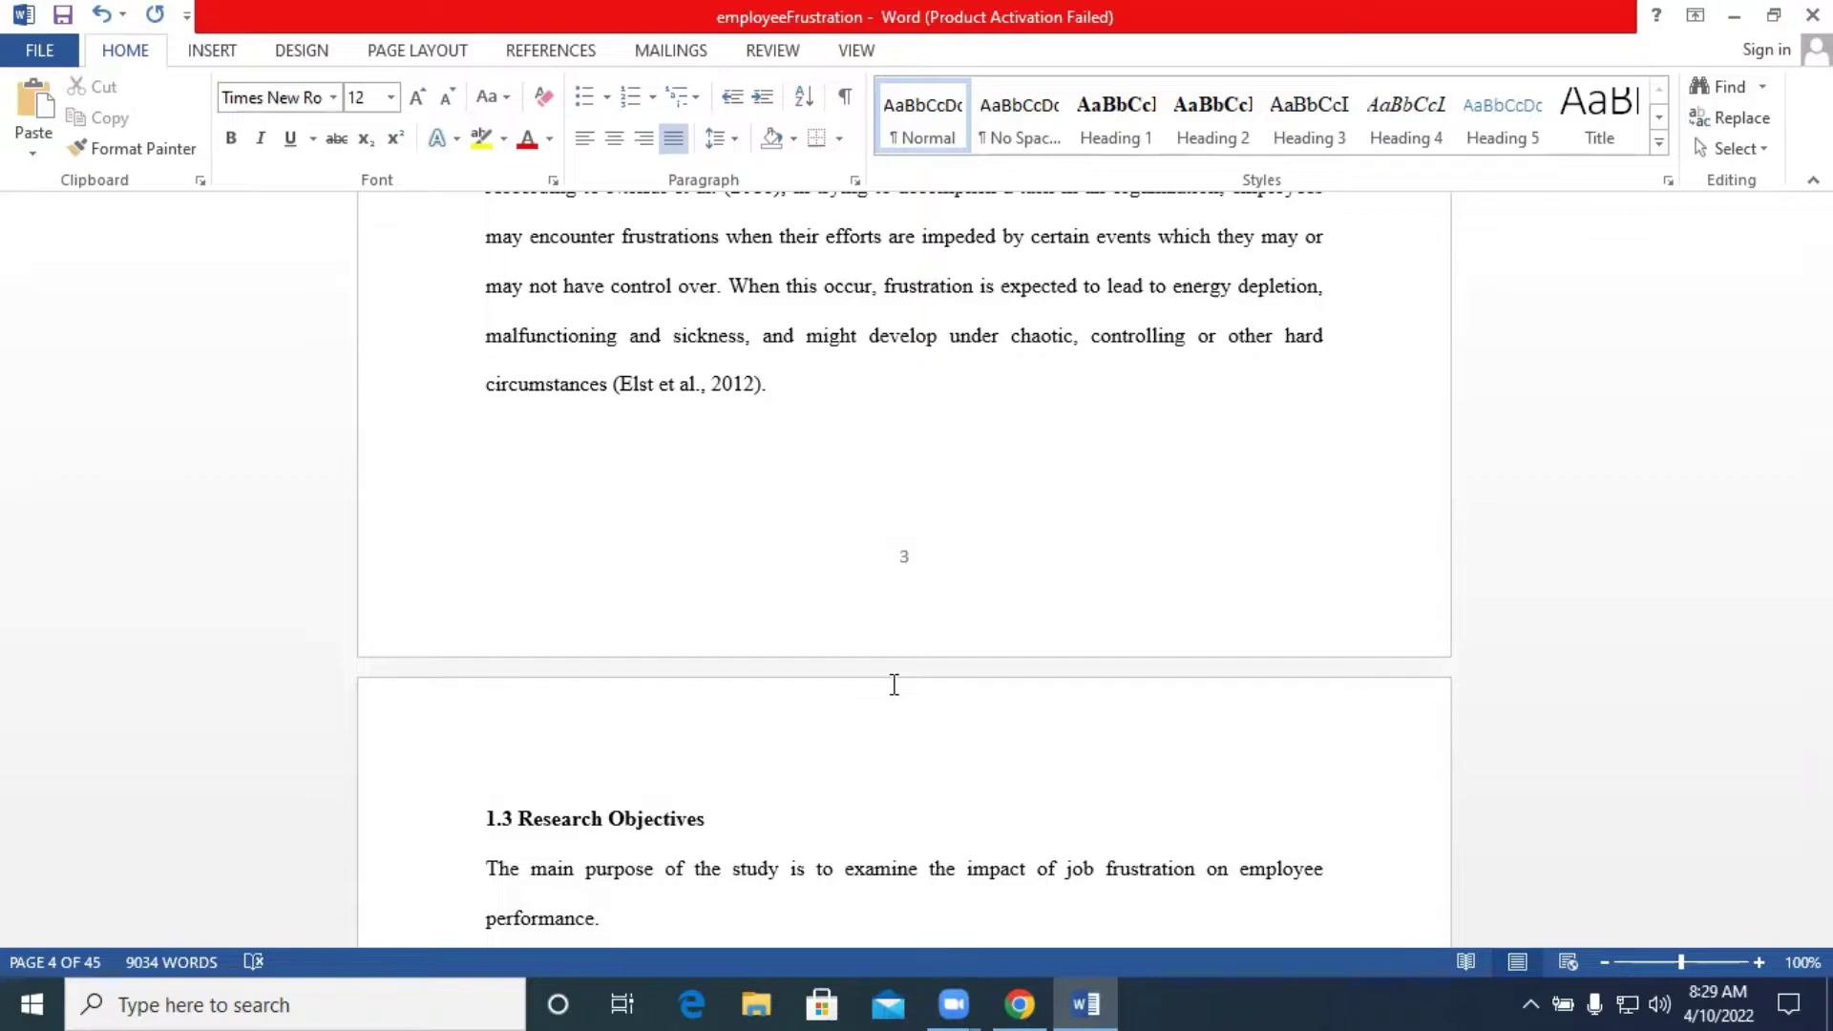
pyautogui.scroll(15, 894, 684)
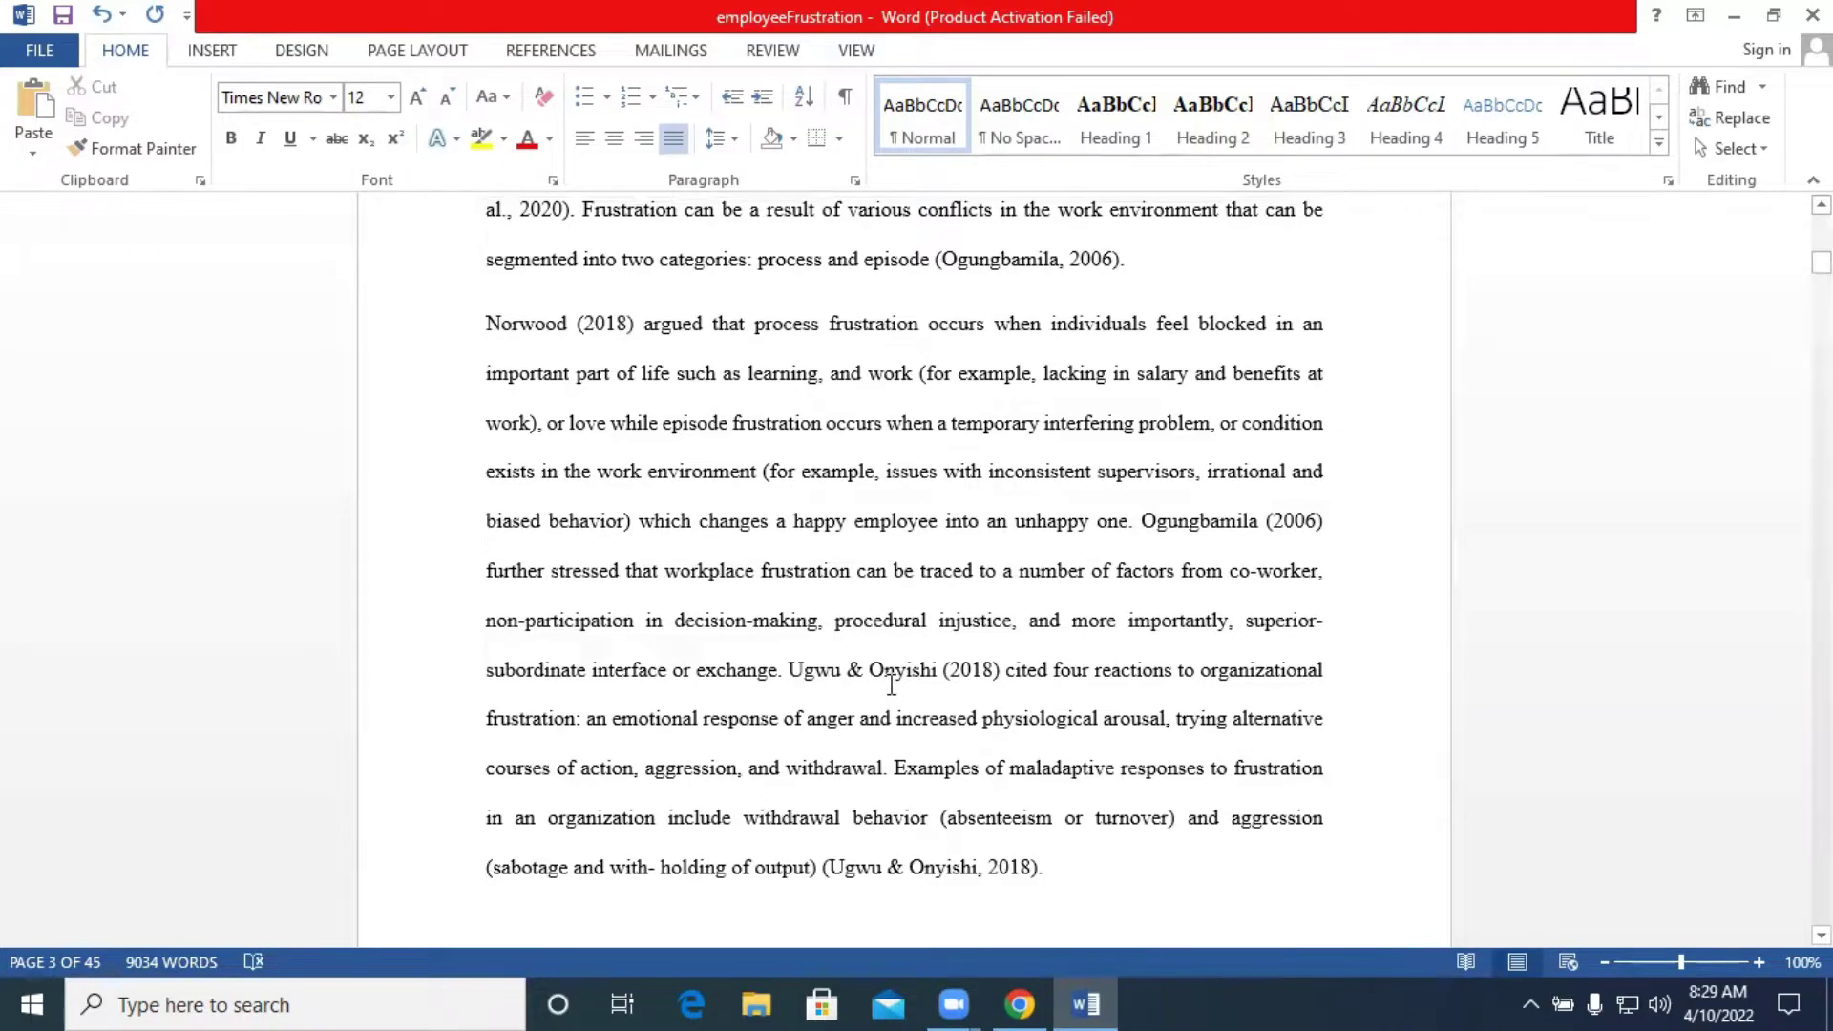
pyautogui.scroll(10, 891, 684)
pyautogui.moveTo(1820, 254); pyautogui.dragTo(1820, 229)
pyautogui.click(868, 449)
pyautogui.scroll(3, 726, 640)
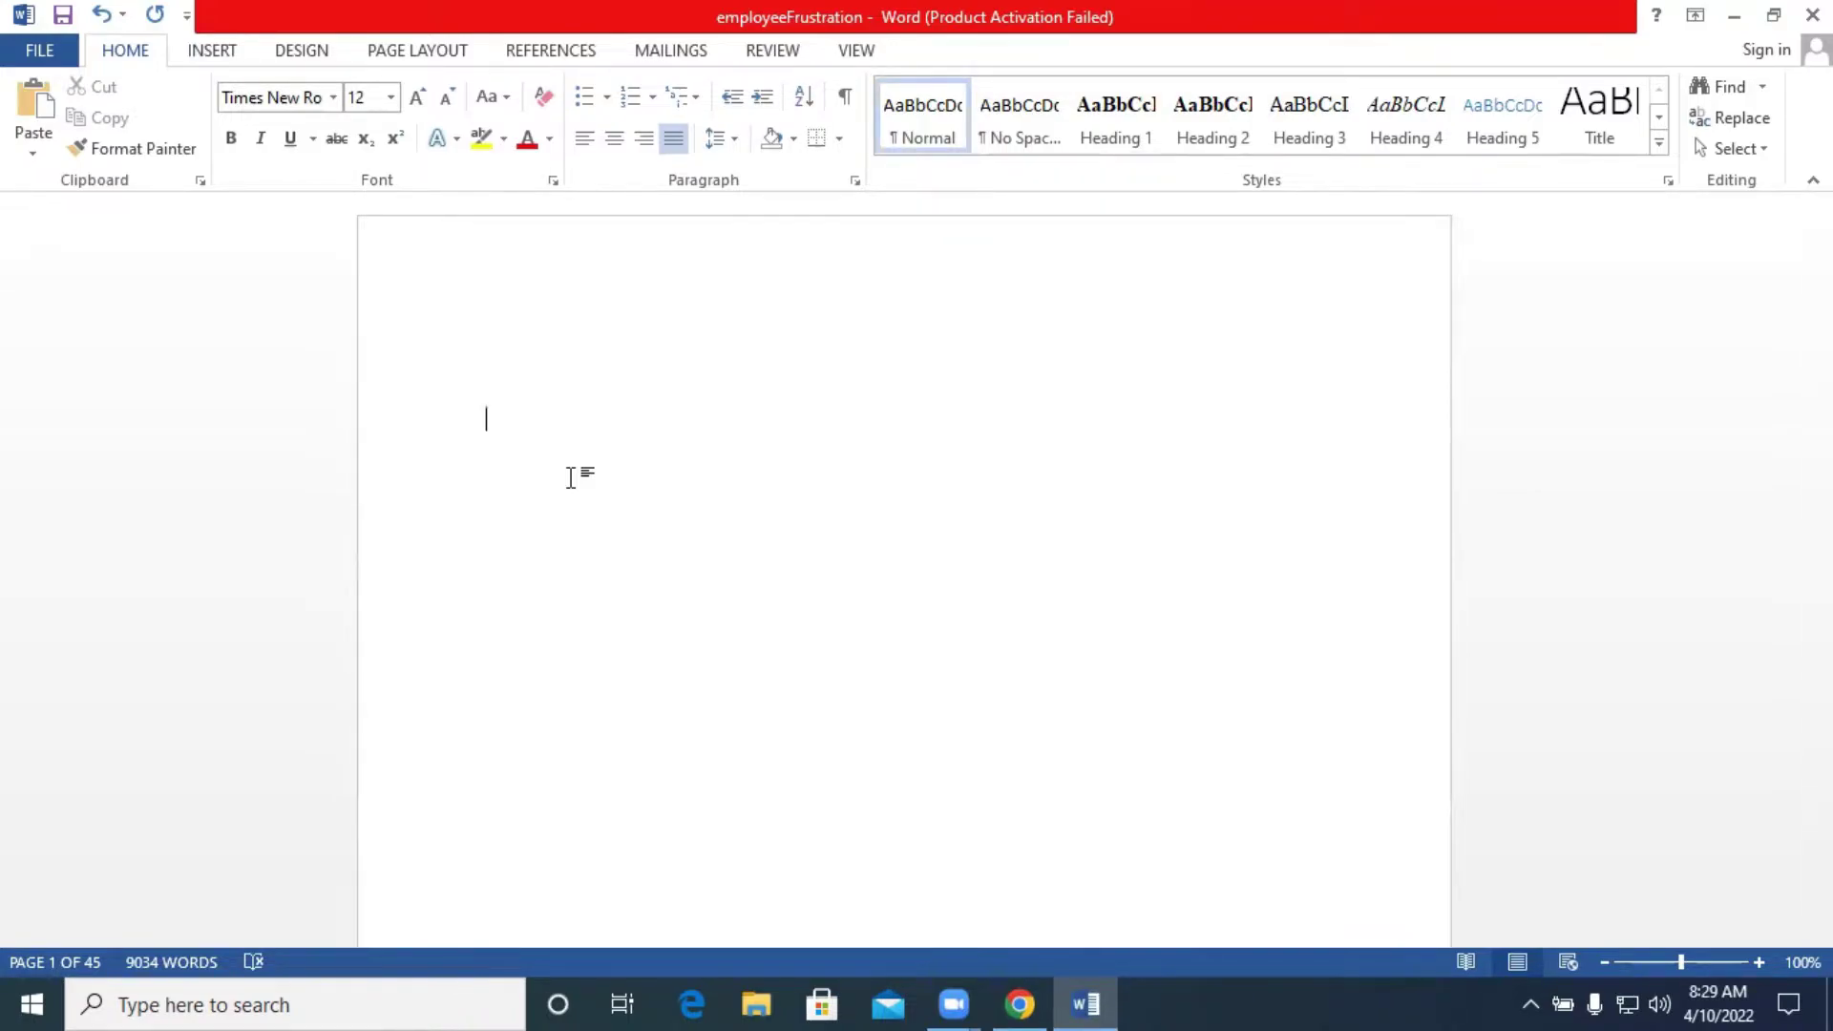
# Insert Automatic Table 1 from the References tab's Table of Contents menu.
pyautogui.click(571, 59)
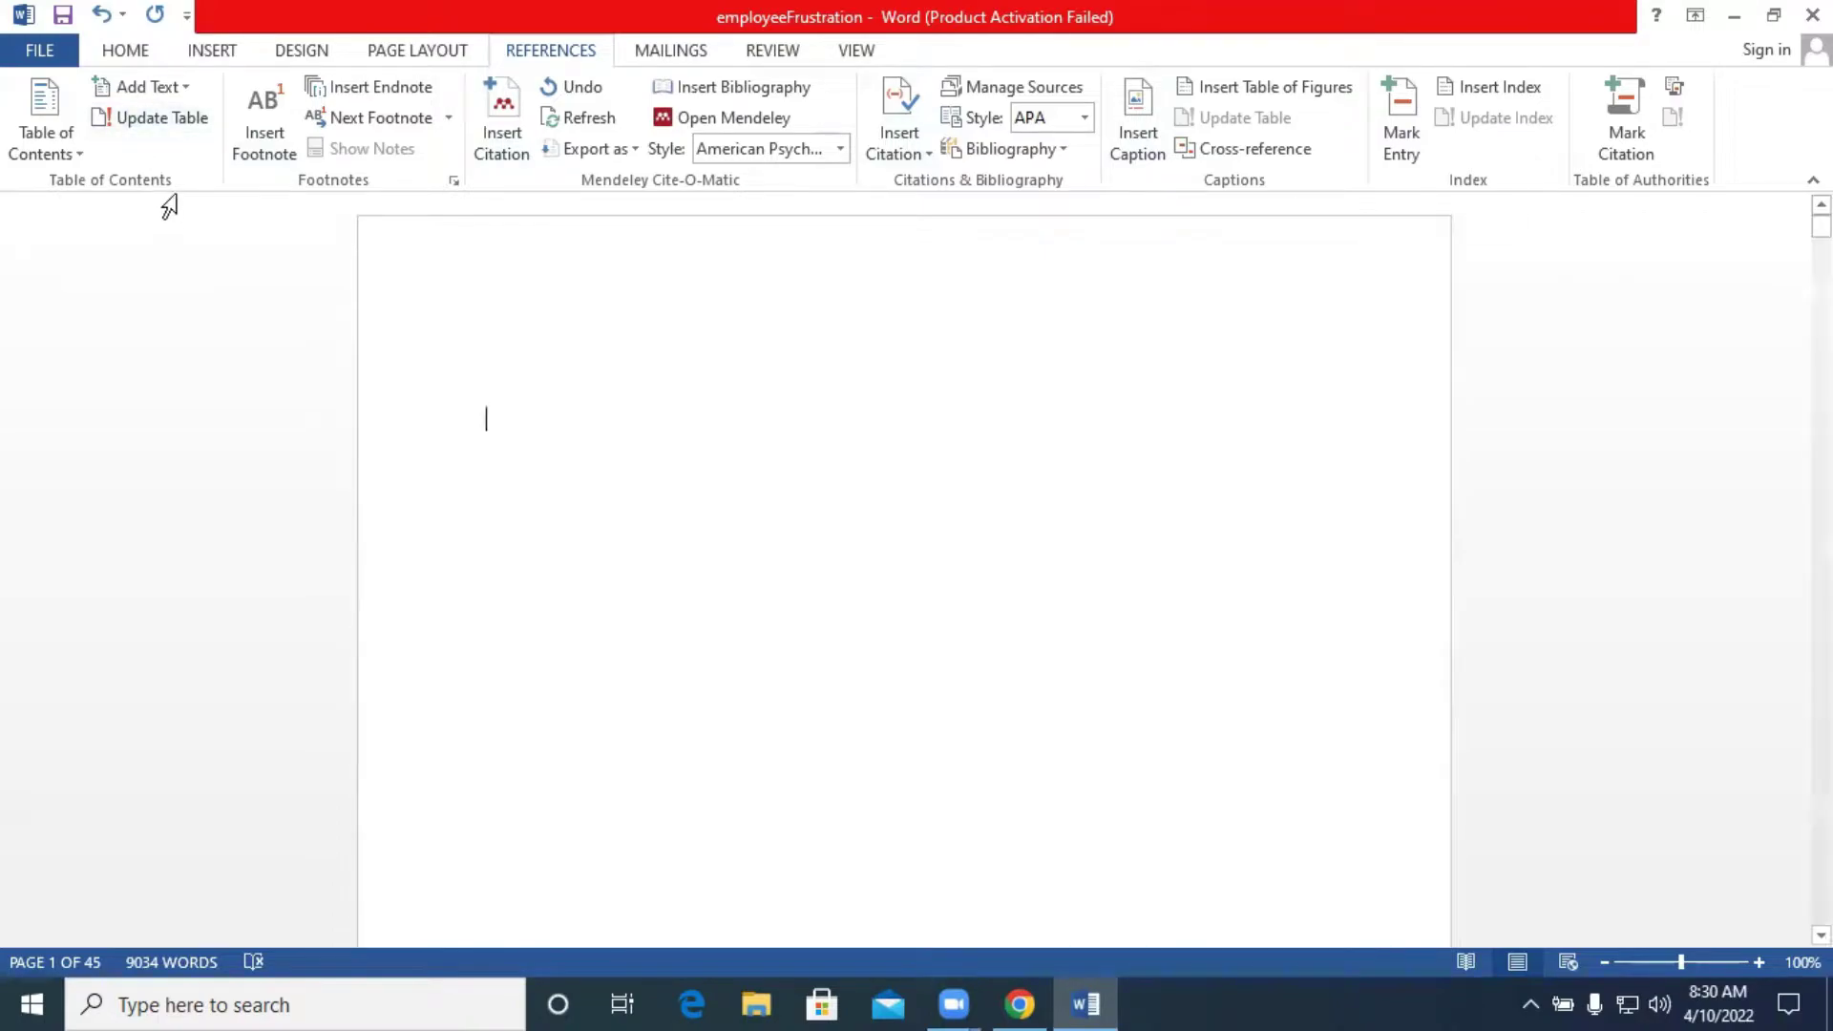
pyautogui.click(27, 134)
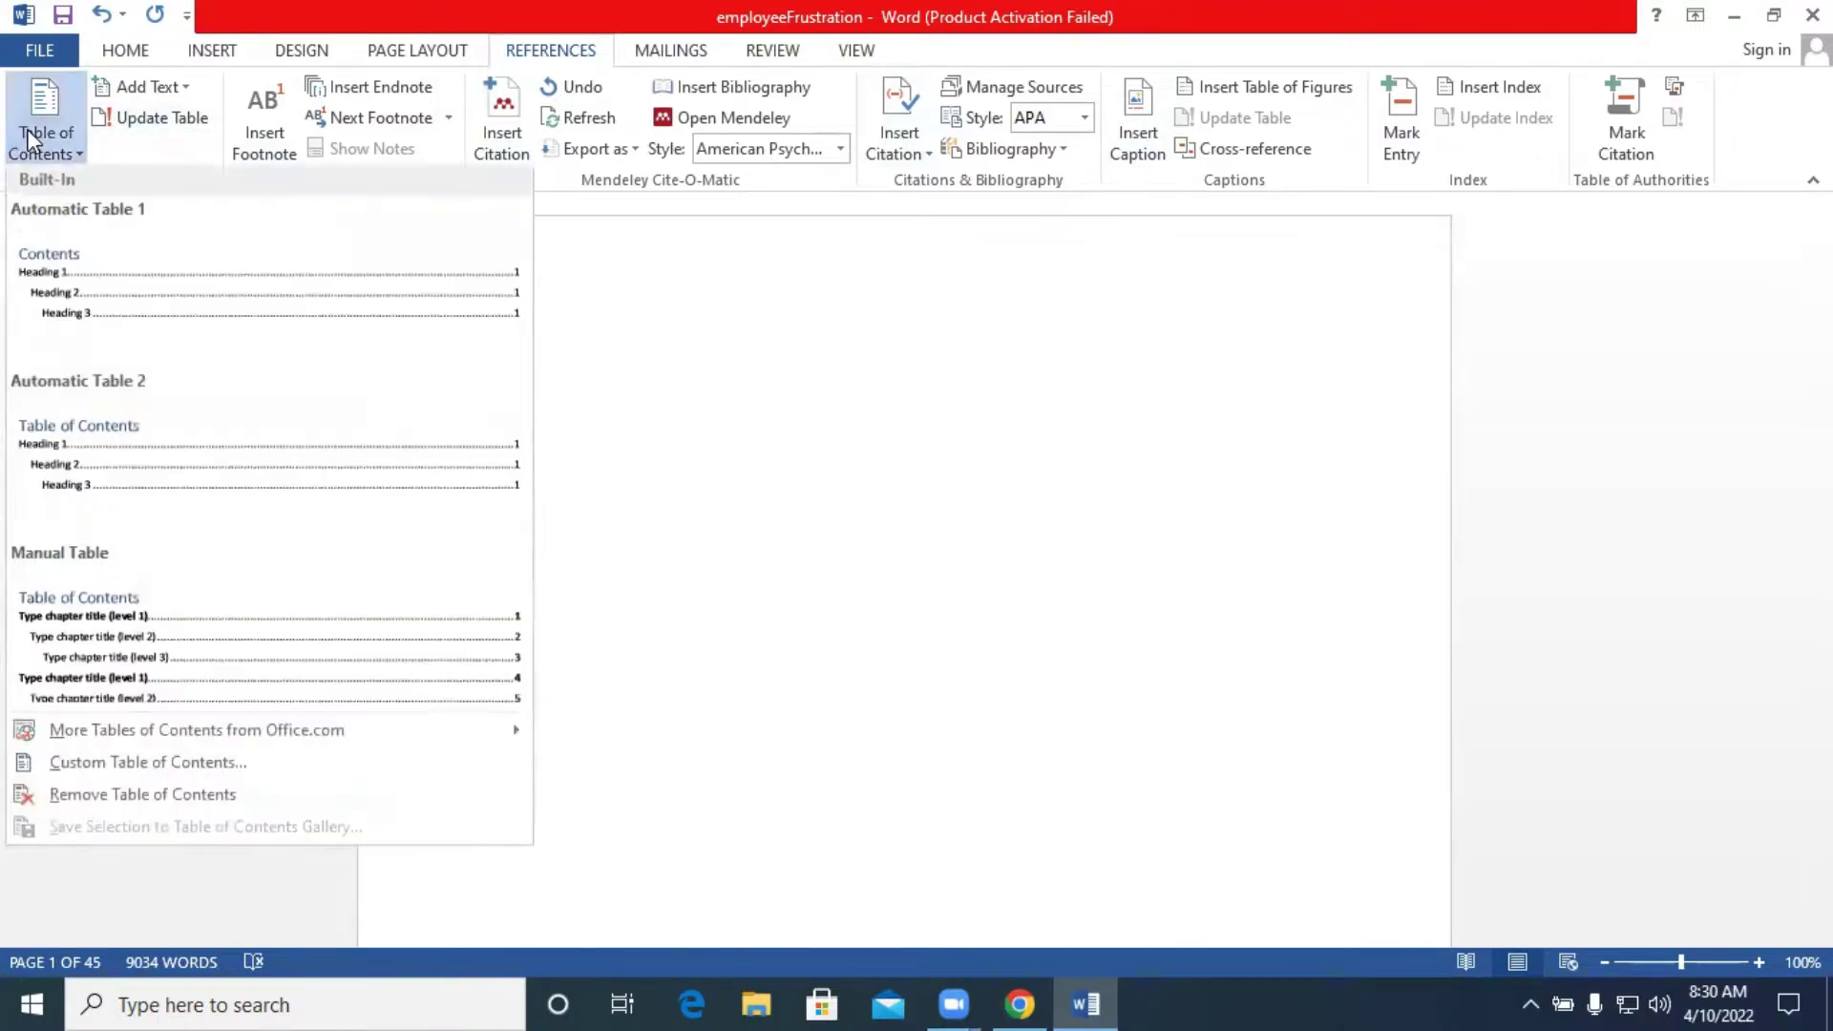
pyautogui.click(143, 334)
pyautogui.scroll(8, 1149, 471)
pyautogui.scroll(-5, 1184, 614)
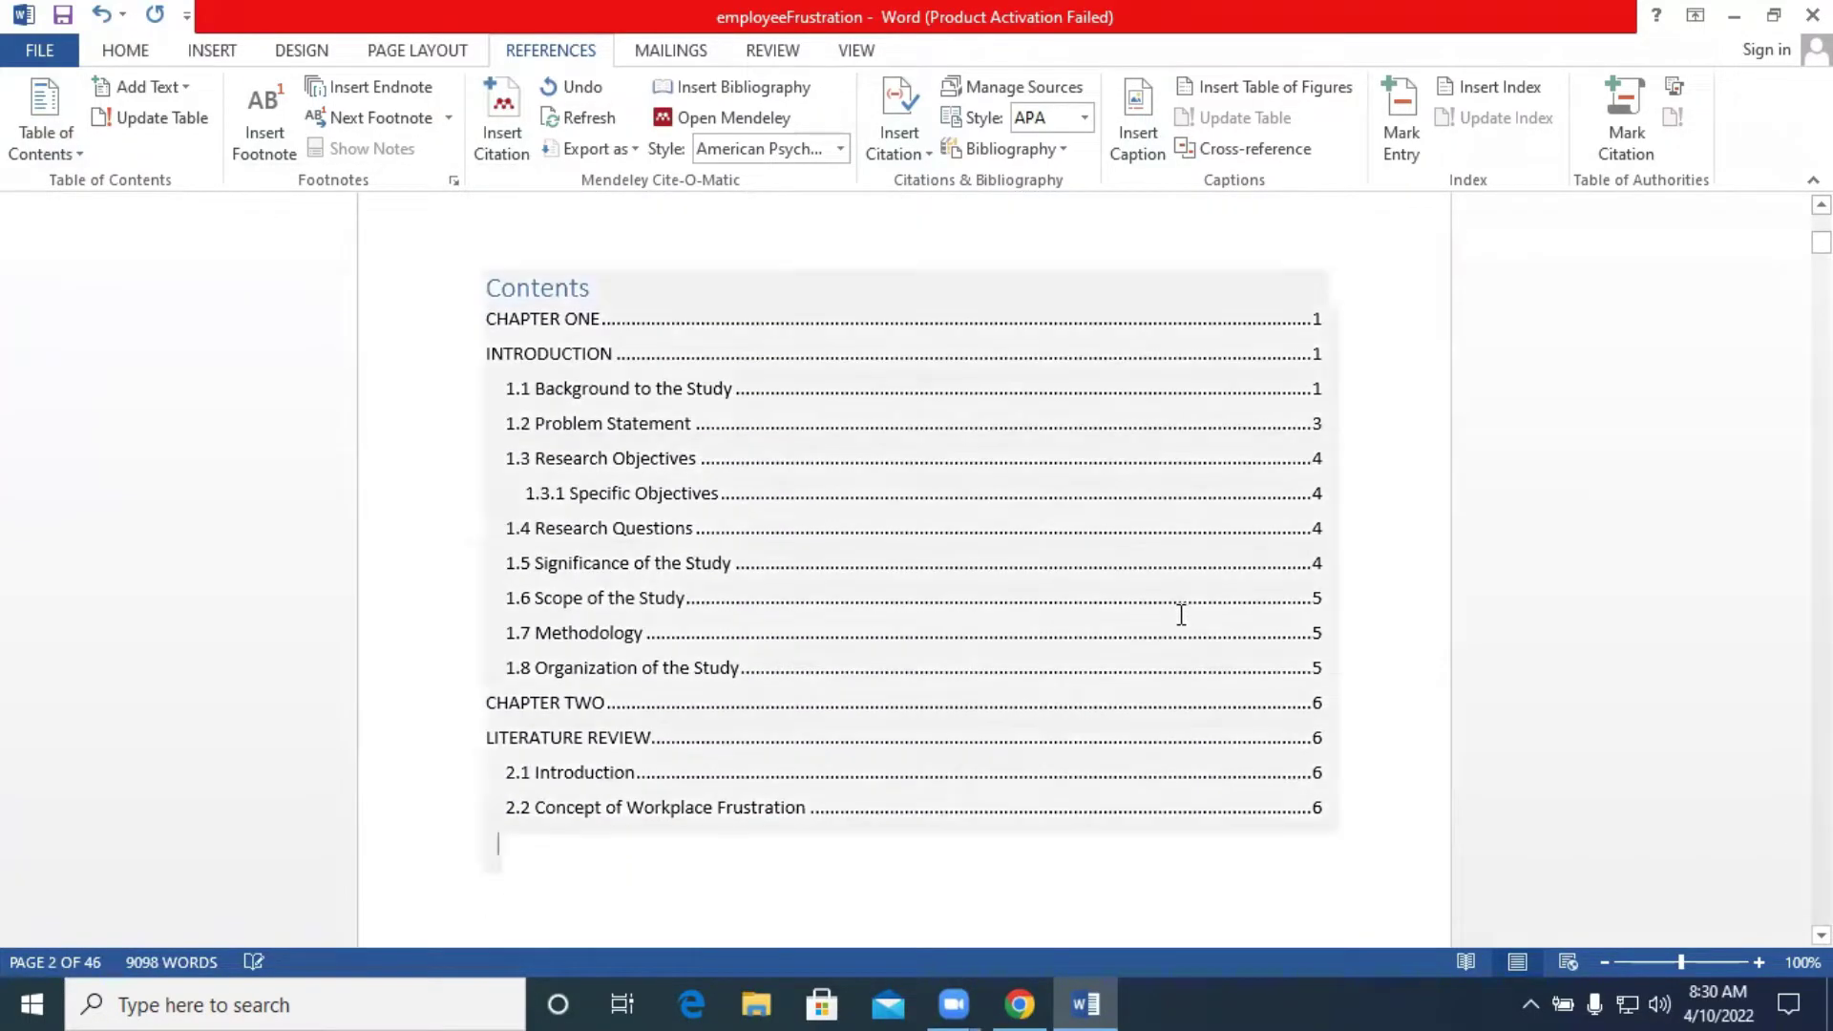
pyautogui.click(1076, 561)
# Set all table of contents entries to Times New Roman 12 pt.
pyautogui.moveTo(457, 328); pyautogui.dragTo(1015, 864)
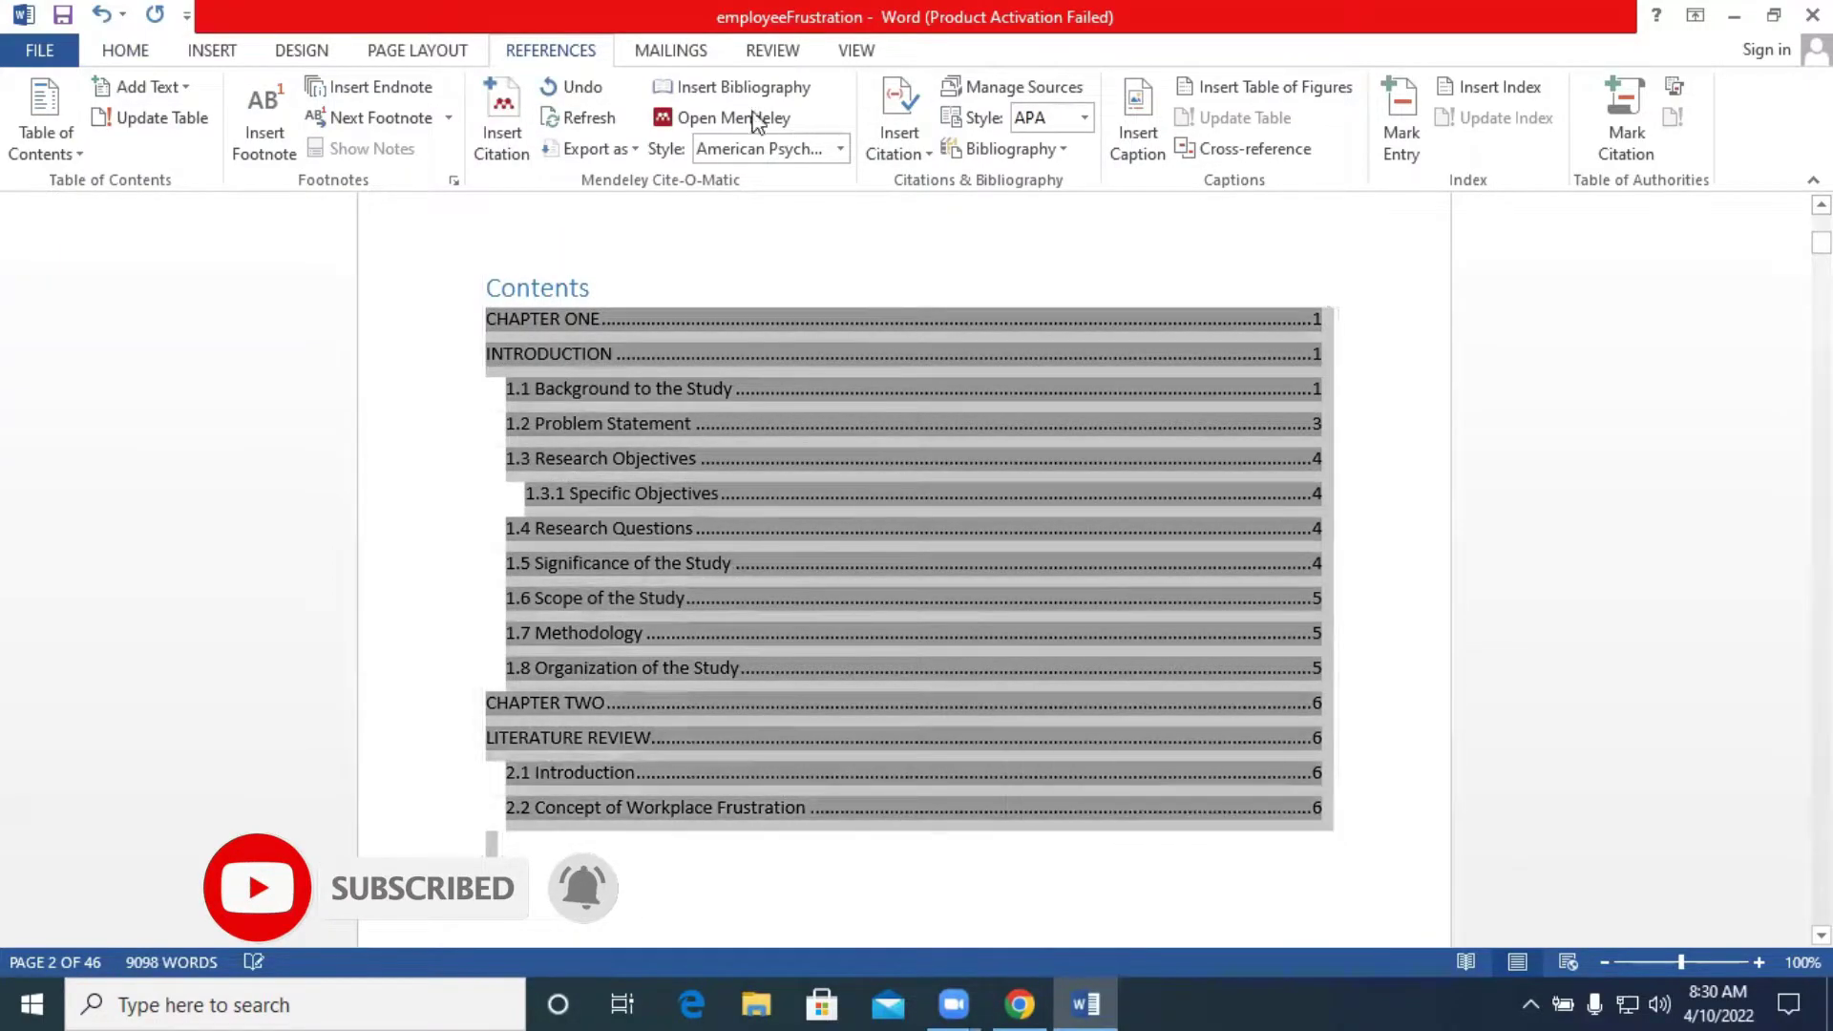
pyautogui.click(122, 50)
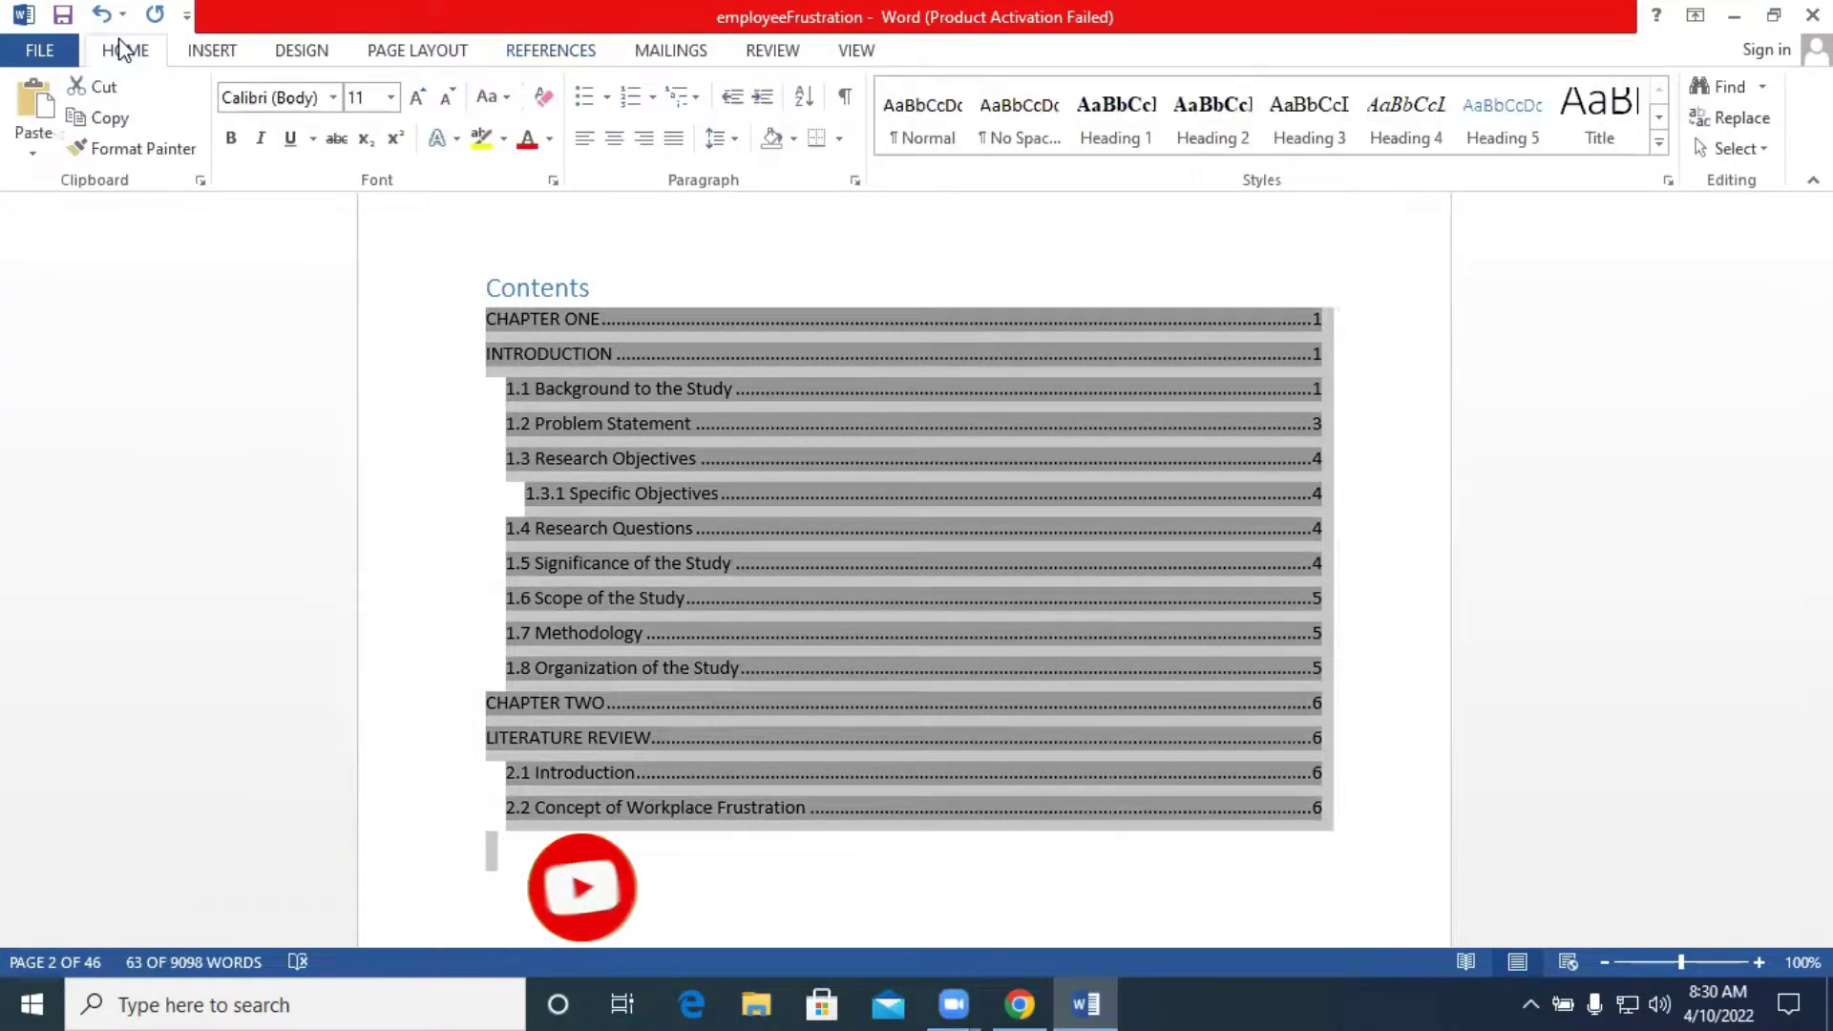
pyautogui.click(334, 98)
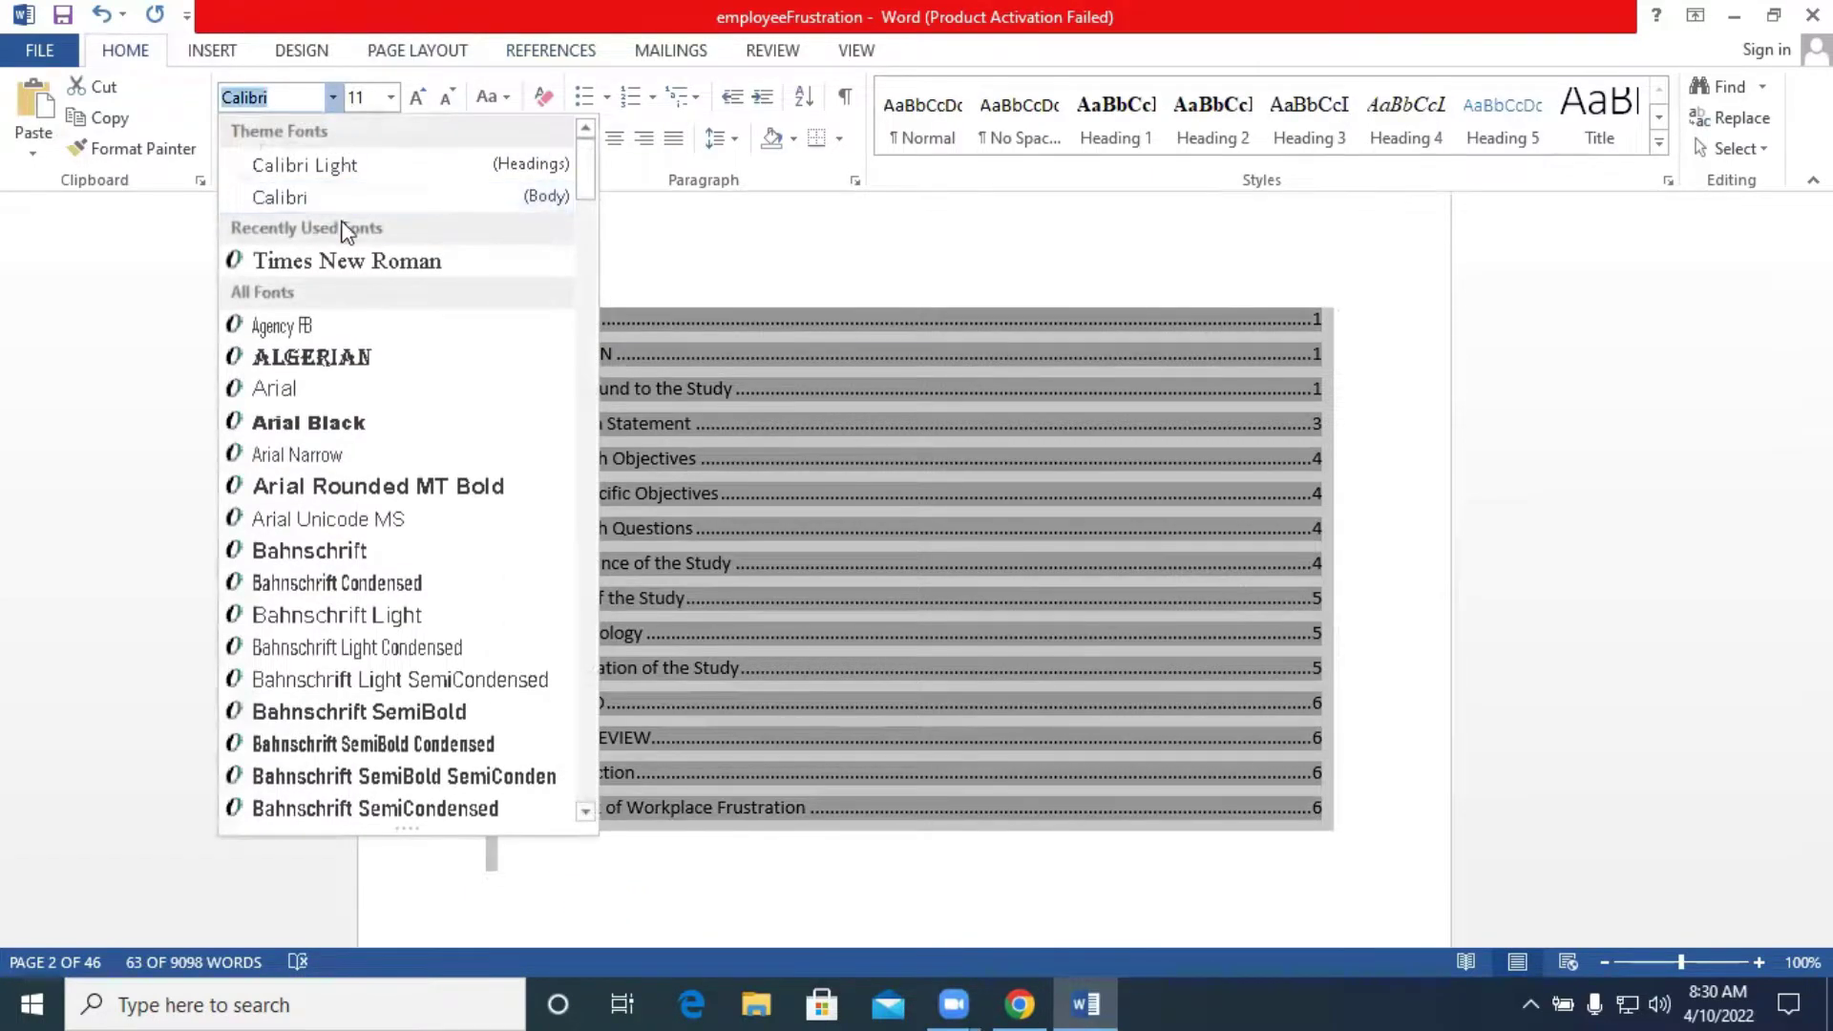
pyautogui.click(330, 259)
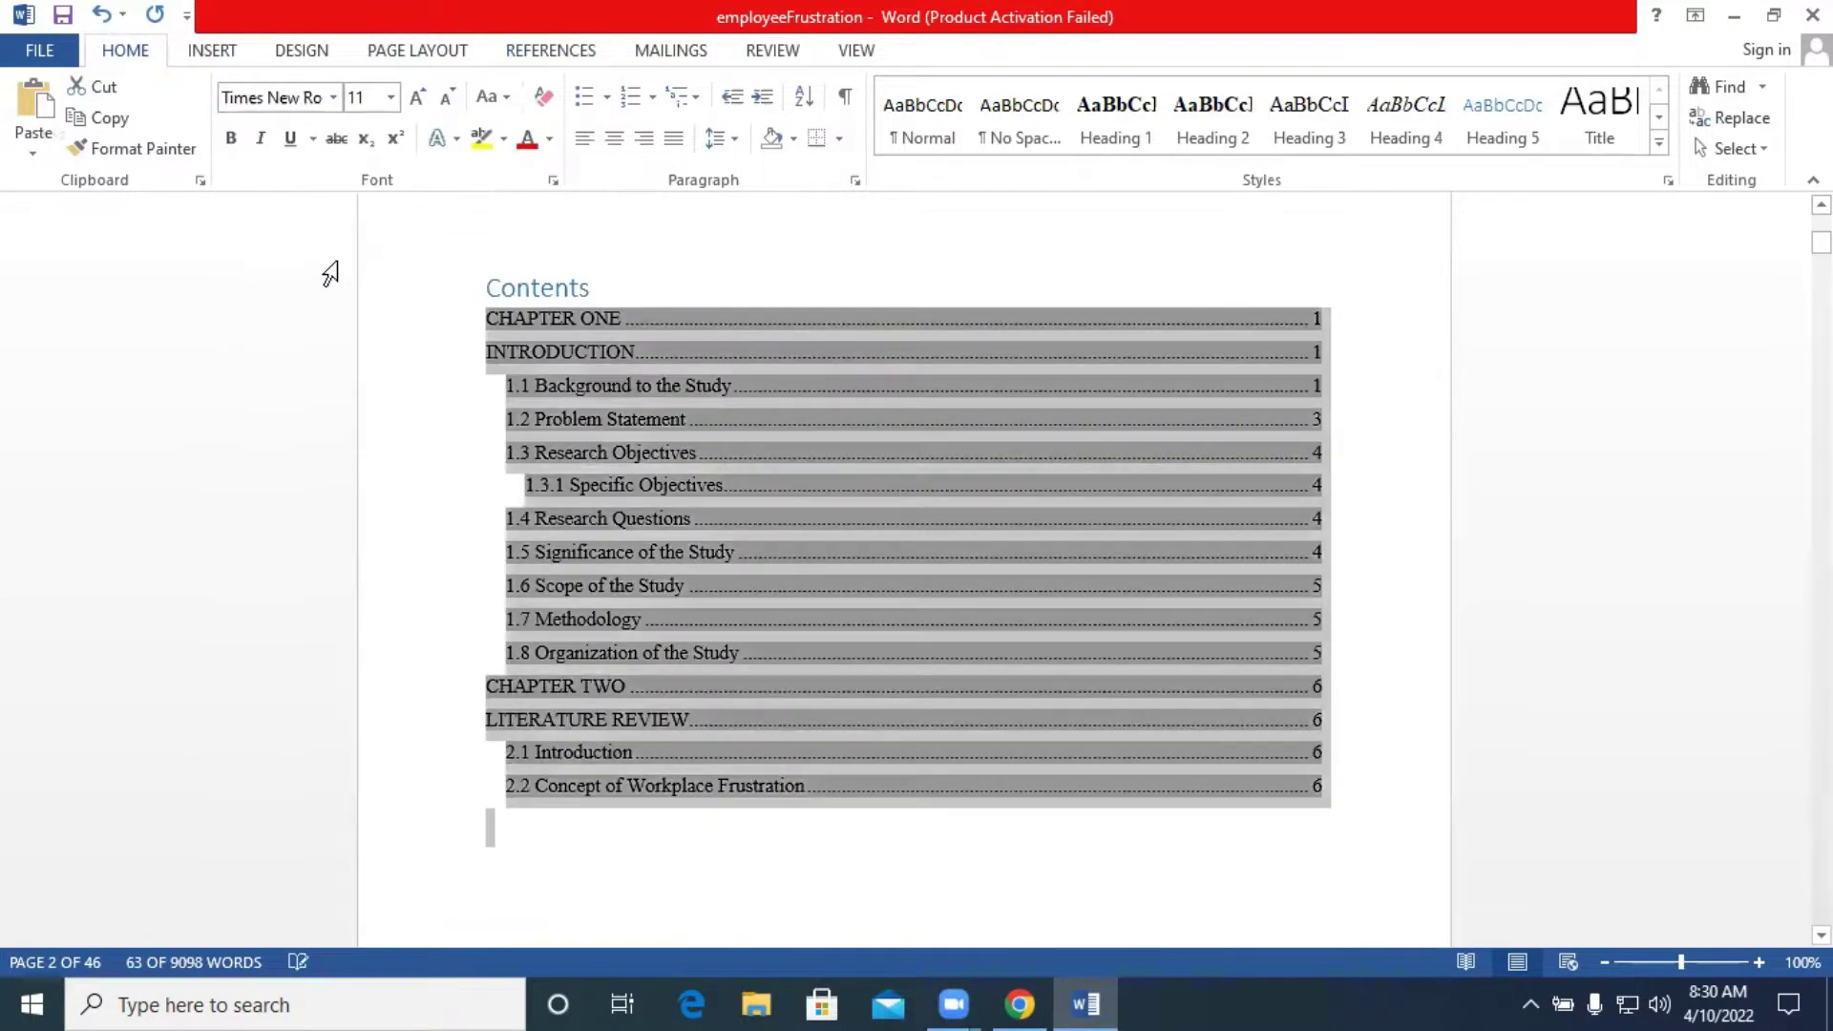
pyautogui.click(391, 97)
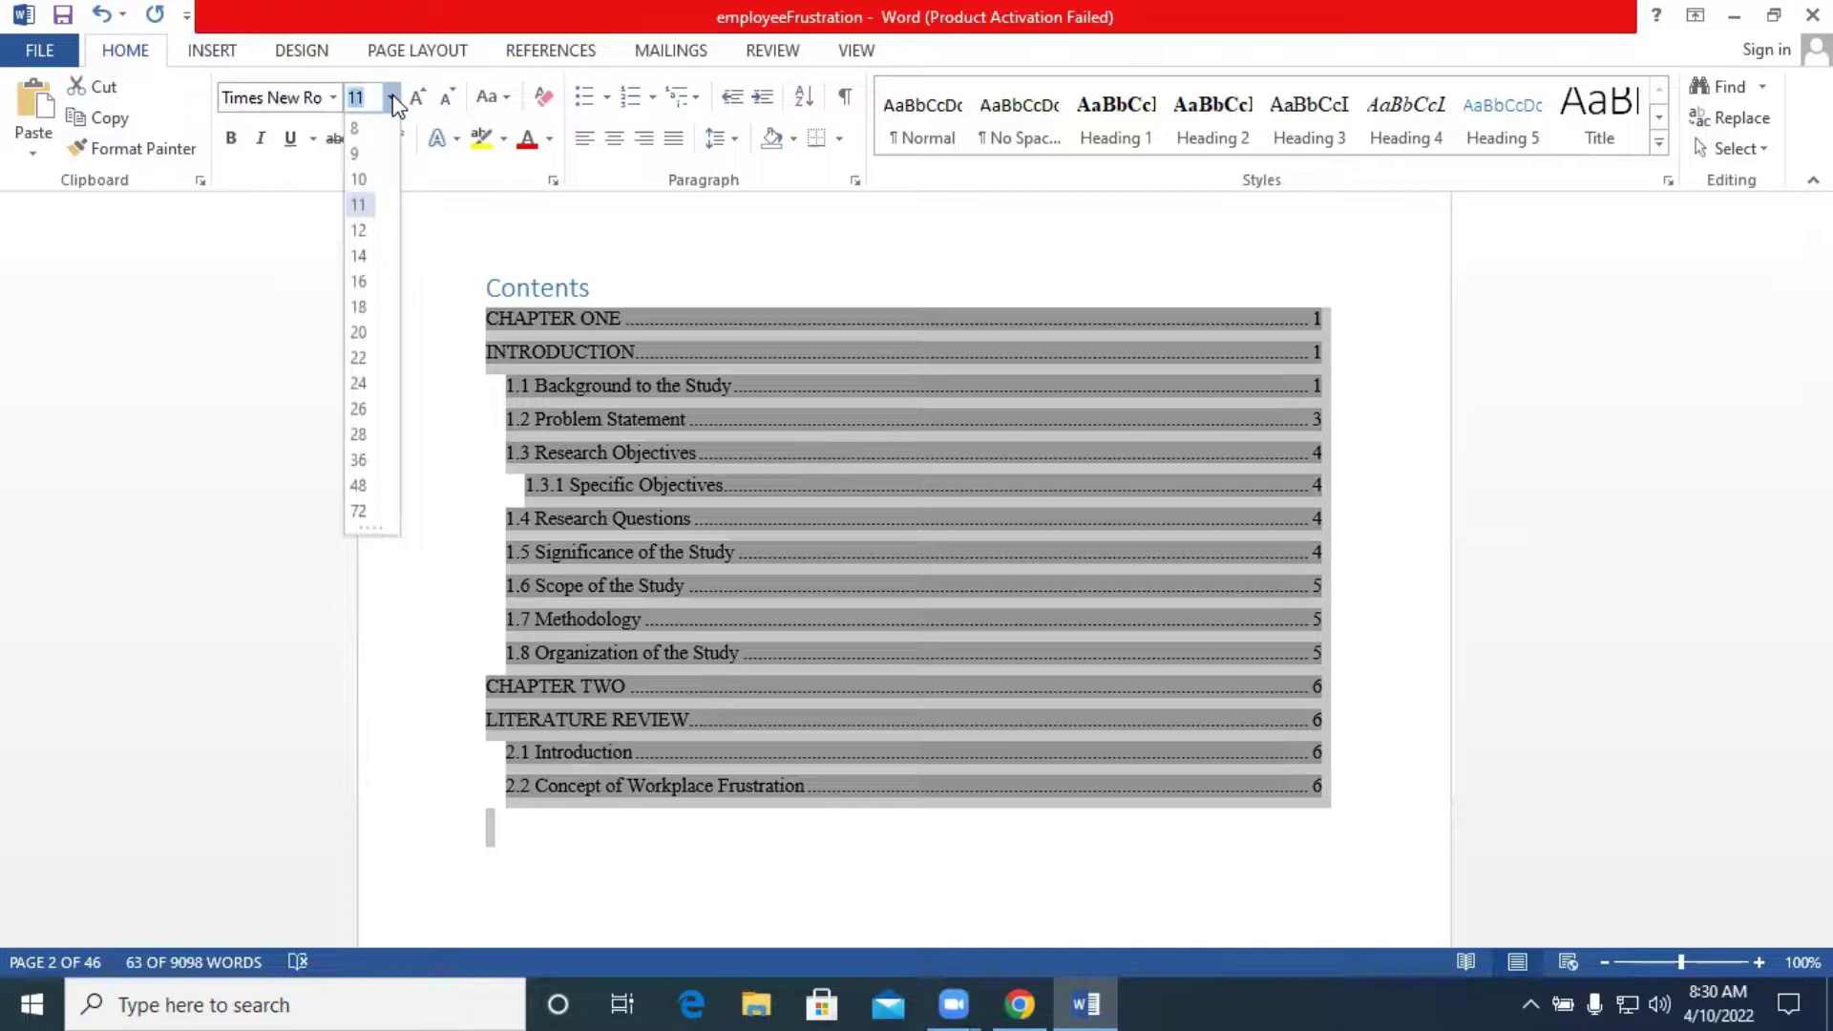
pyautogui.click(360, 231)
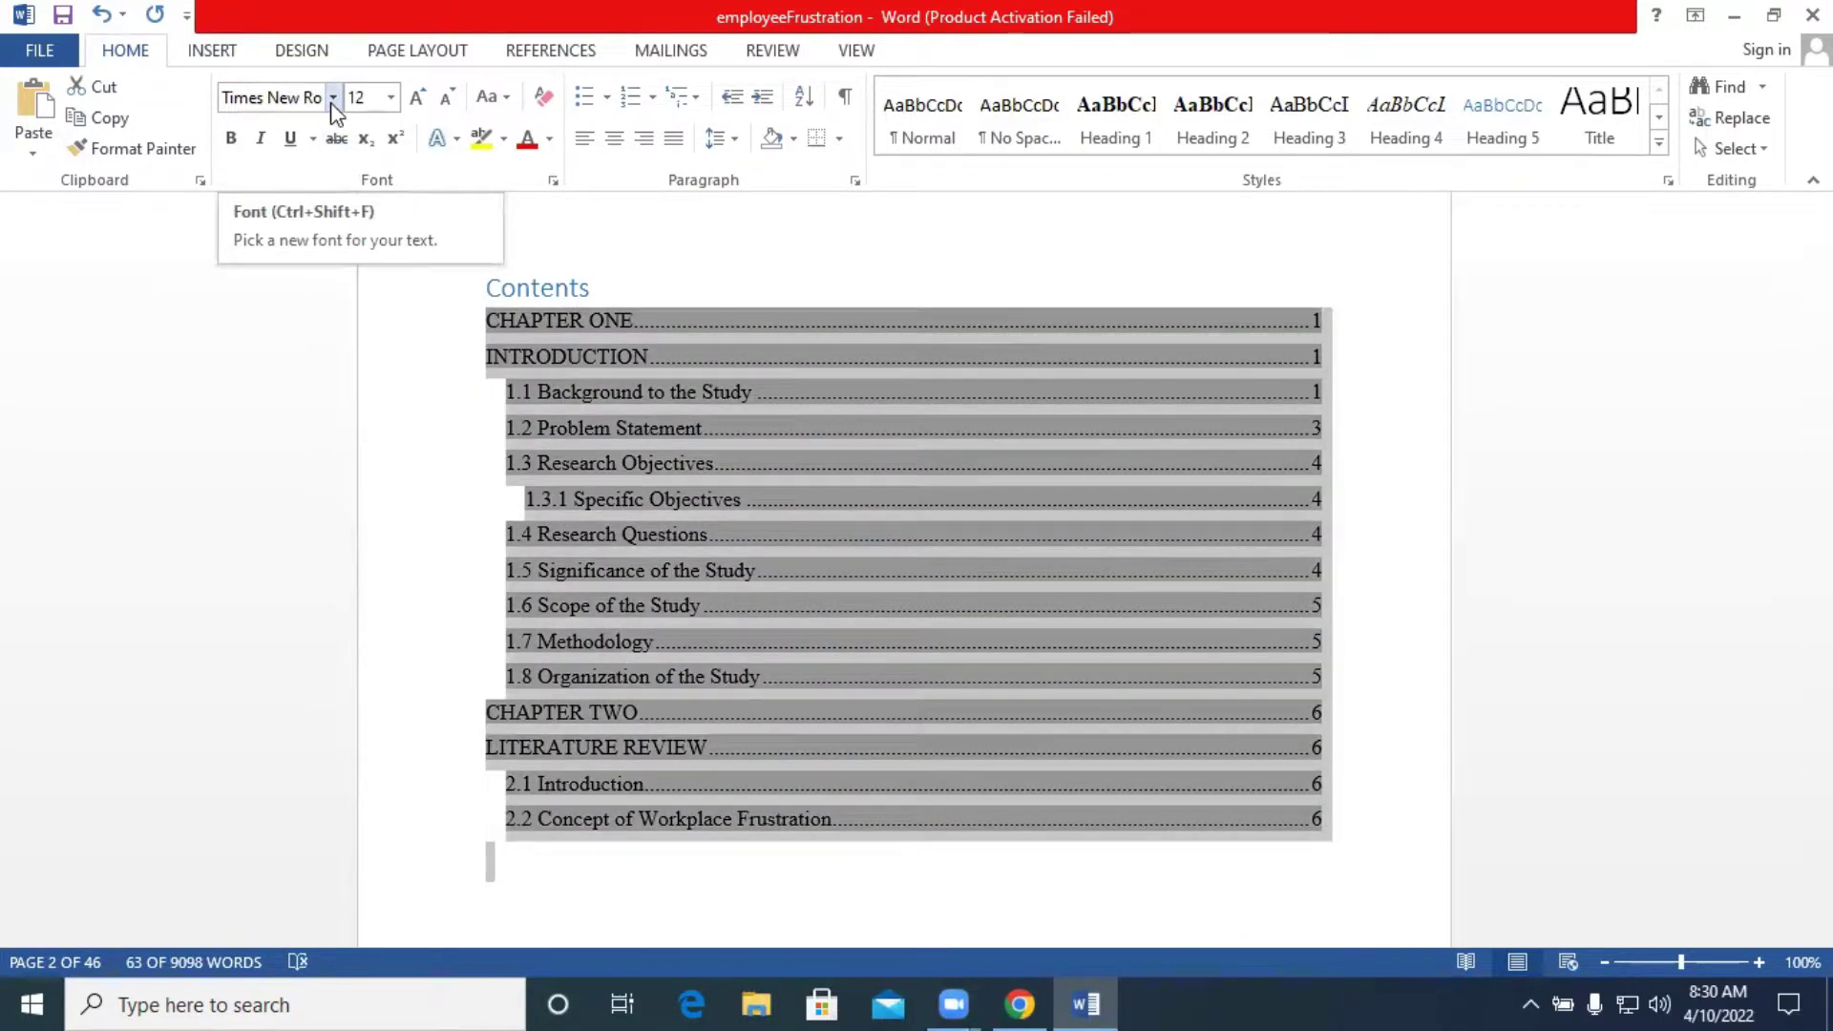
pyautogui.click(333, 99)
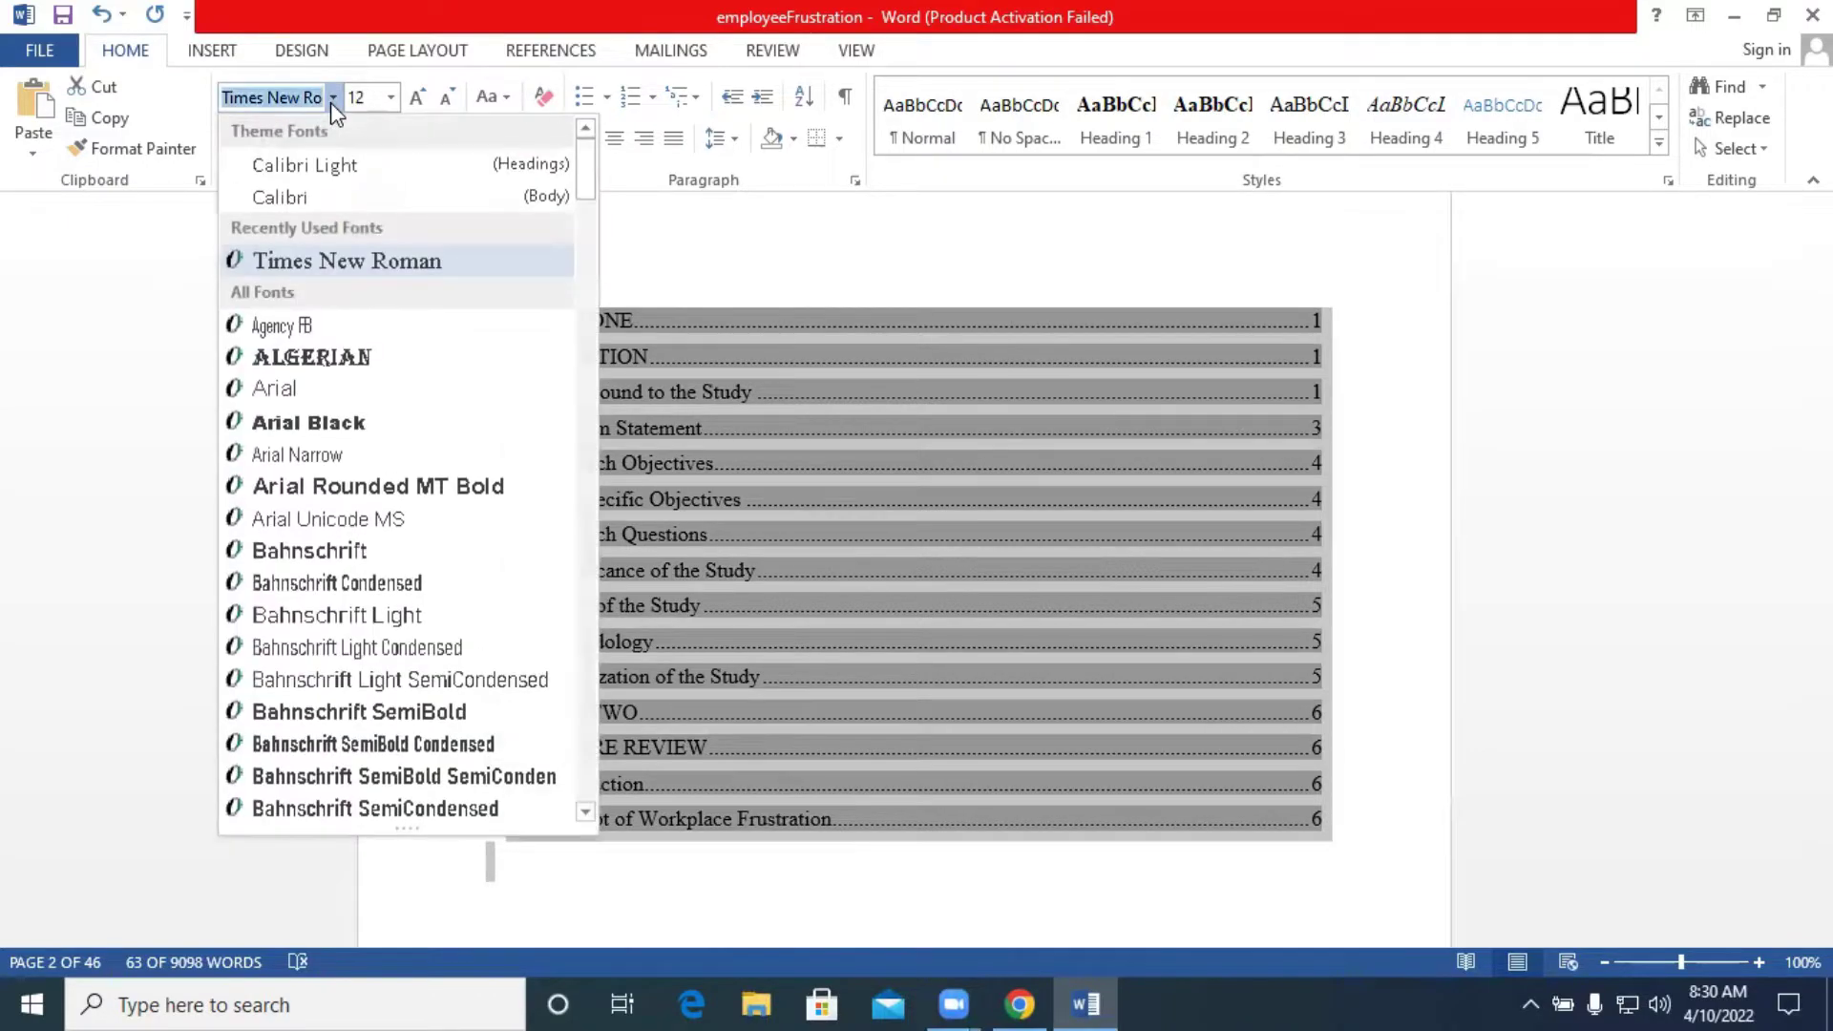
pyautogui.click(330, 102)
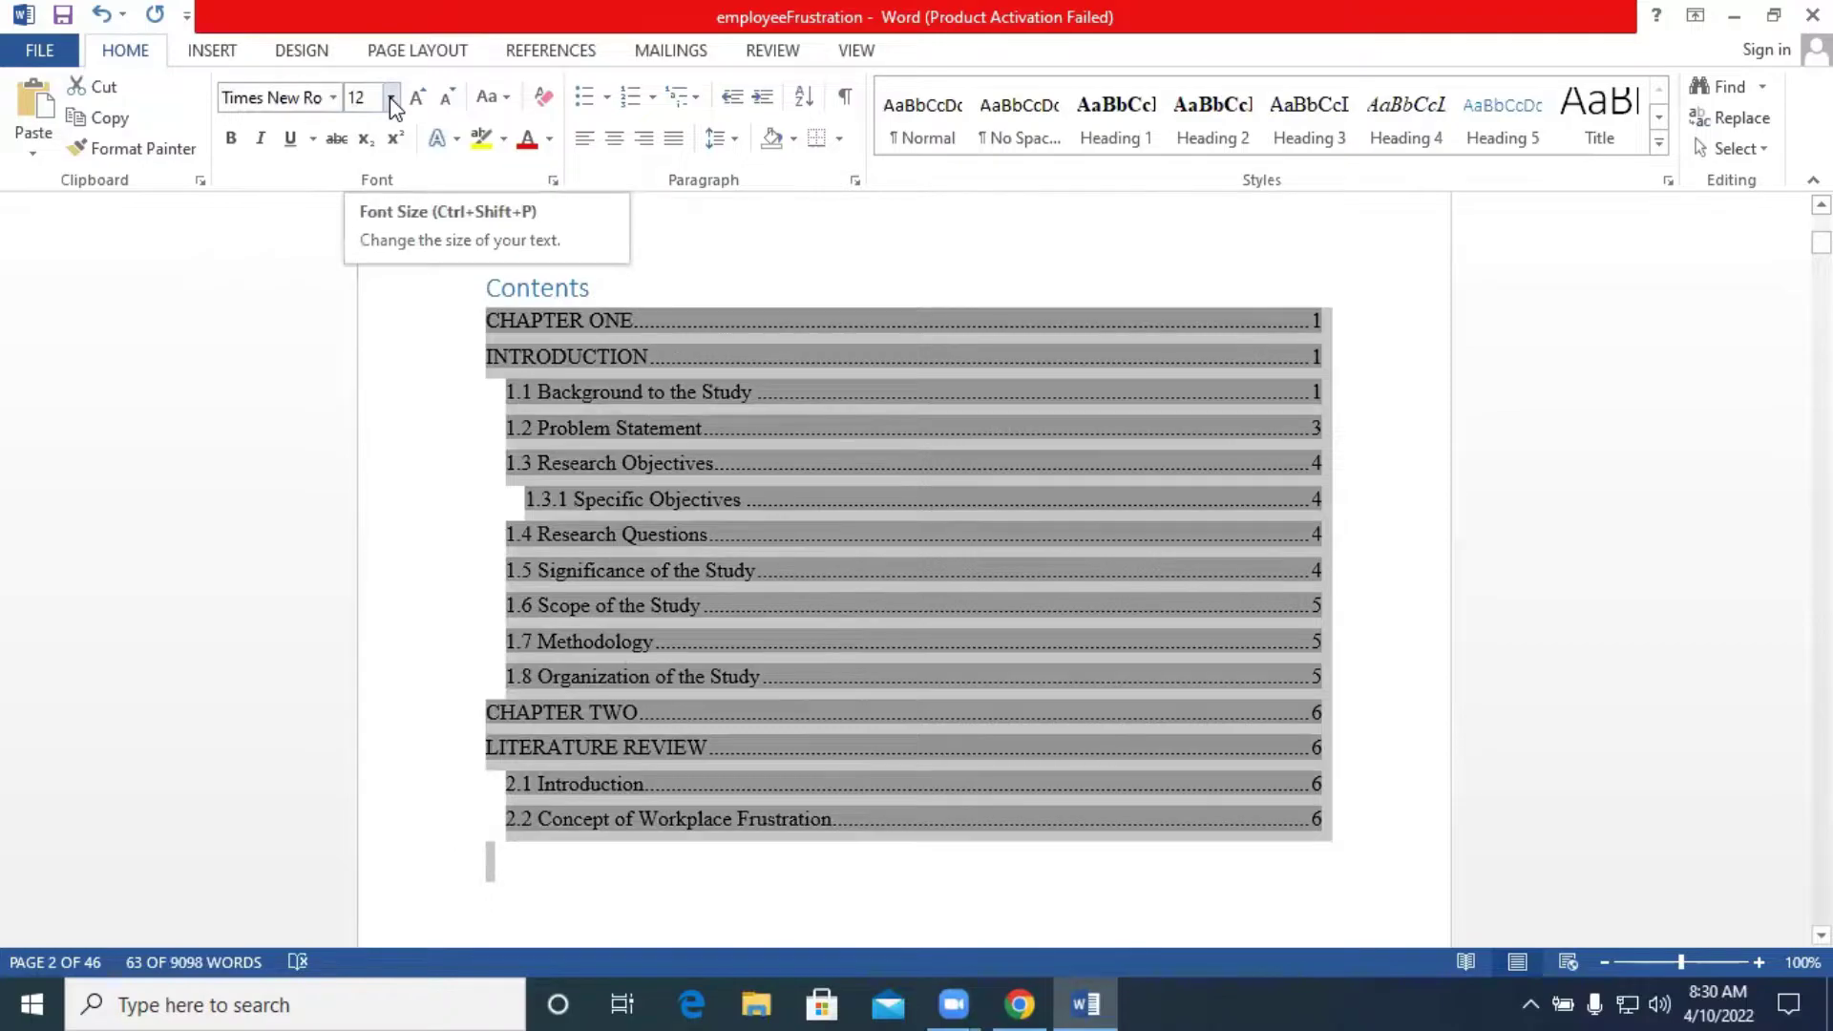
# Give the table of contents entries 2.0 line spacing.
pyautogui.click(735, 142)
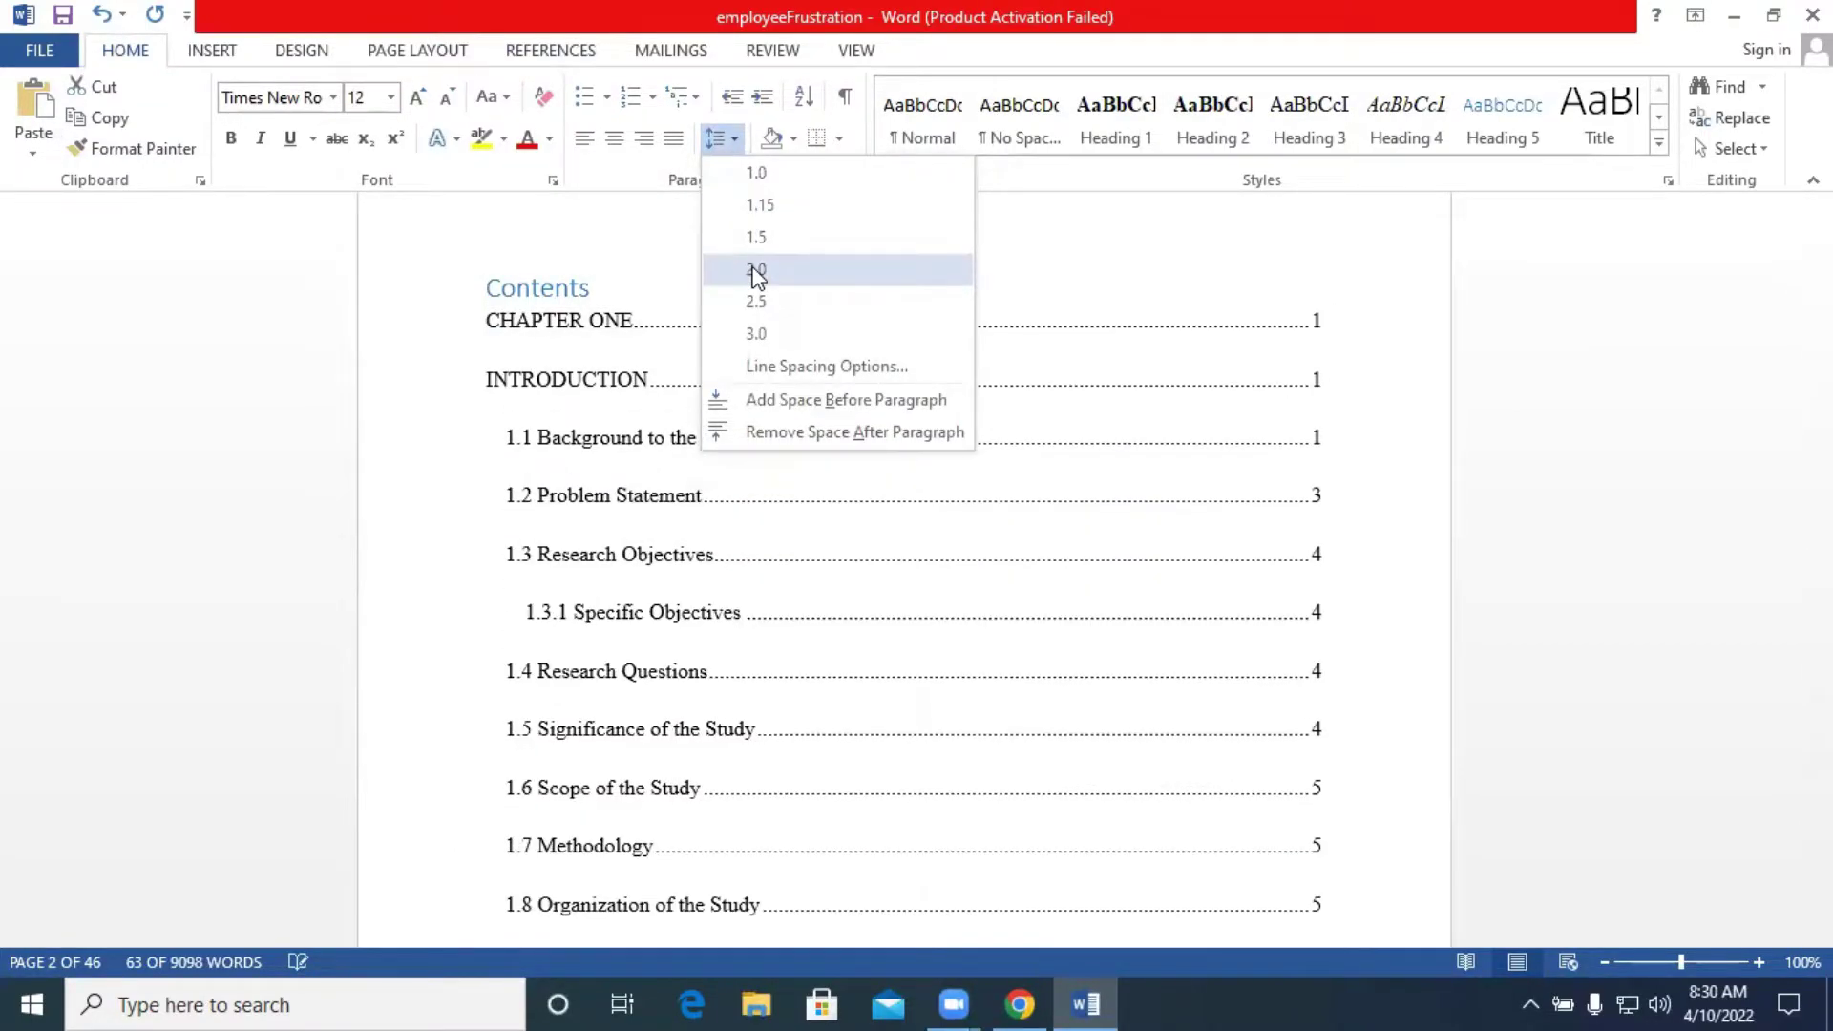
pyautogui.click(755, 270)
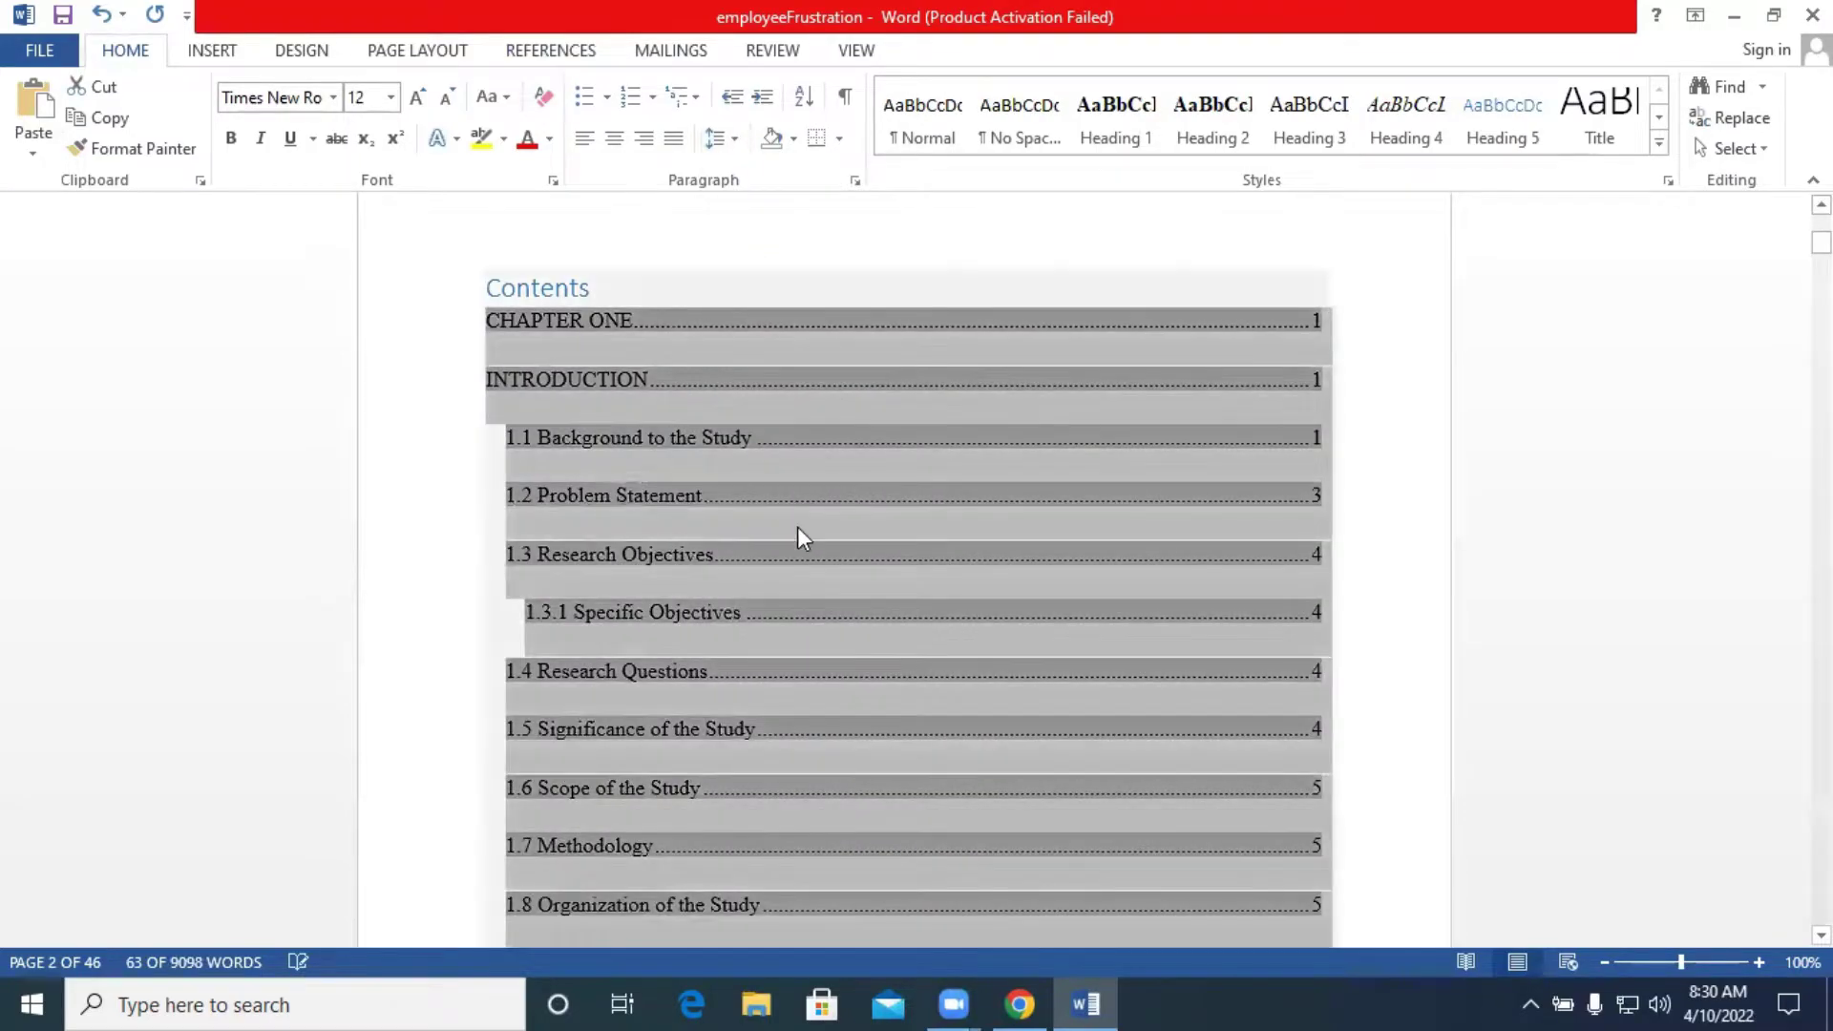
pyautogui.scroll(-1, 798, 529)
pyautogui.click(810, 507)
# Bold the CHAPTER ONE/INTRODUCTION and CHAPTER TWO/LITERATURE REVIEW lines in the contents.
pyautogui.scroll(1, 1322, 373)
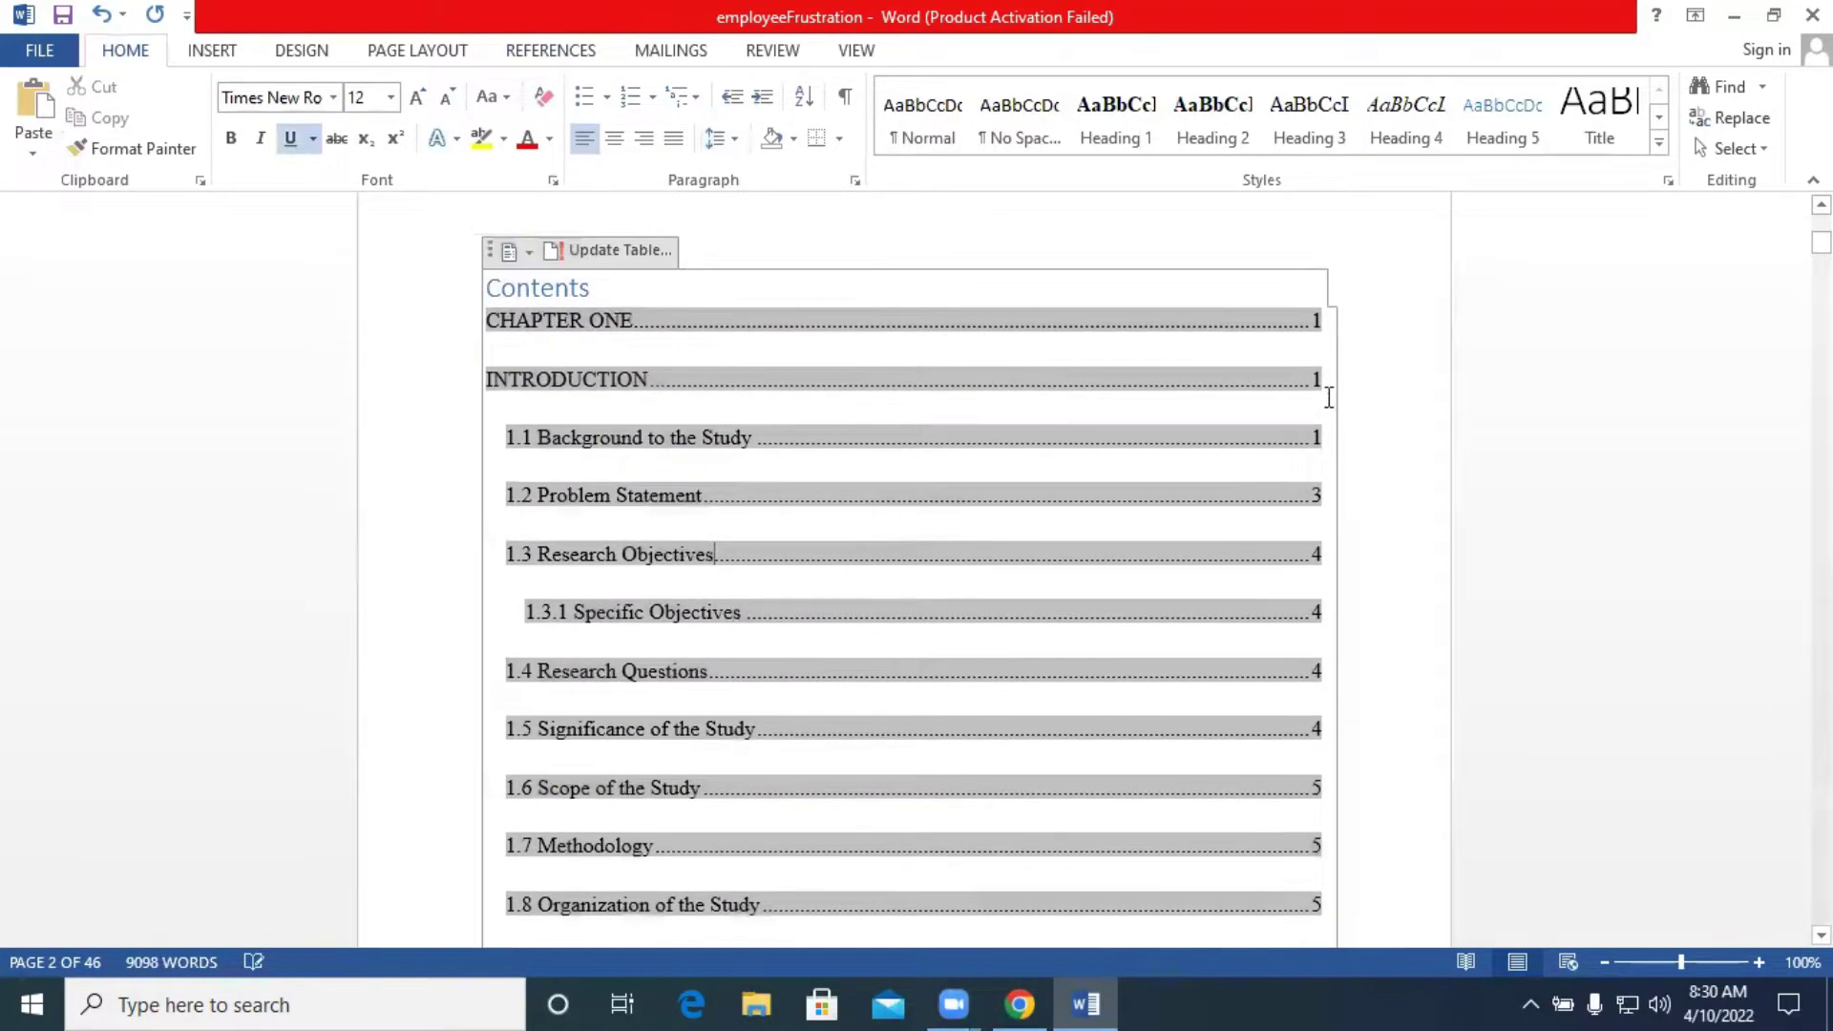
pyautogui.moveTo(1293, 393); pyautogui.dragTo(682, 339)
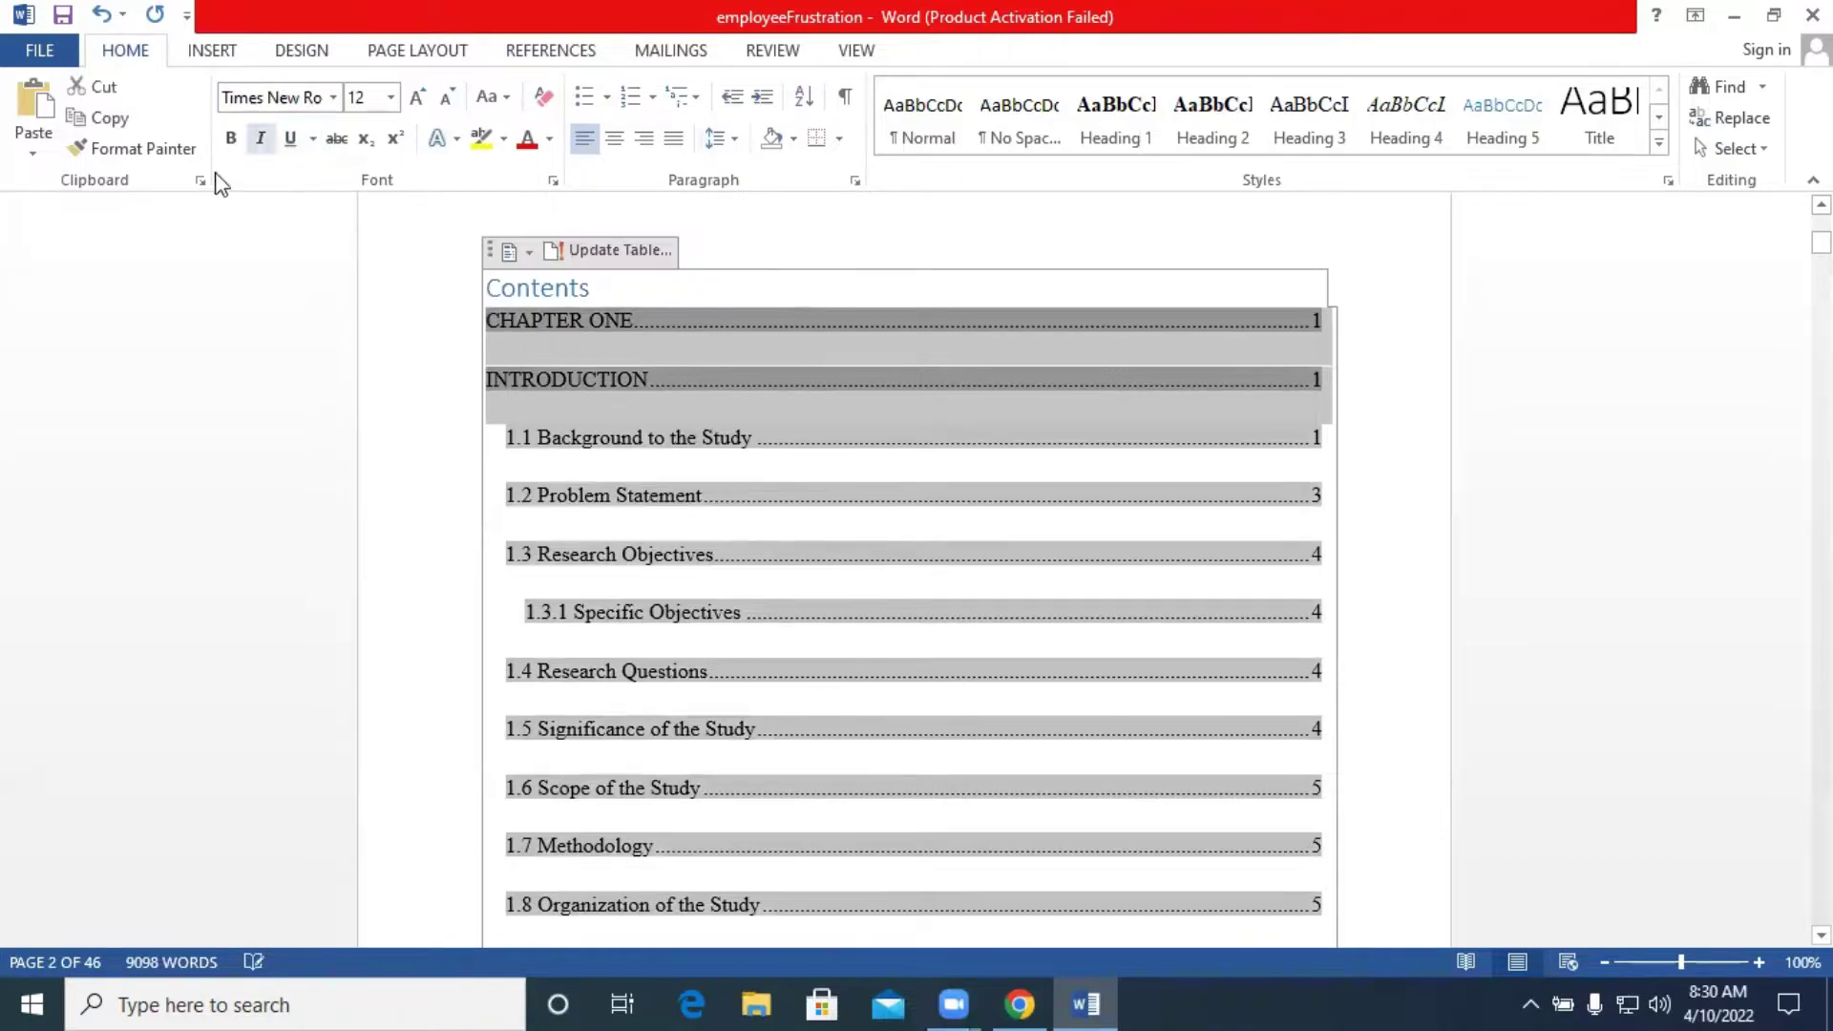
pyautogui.click(231, 141)
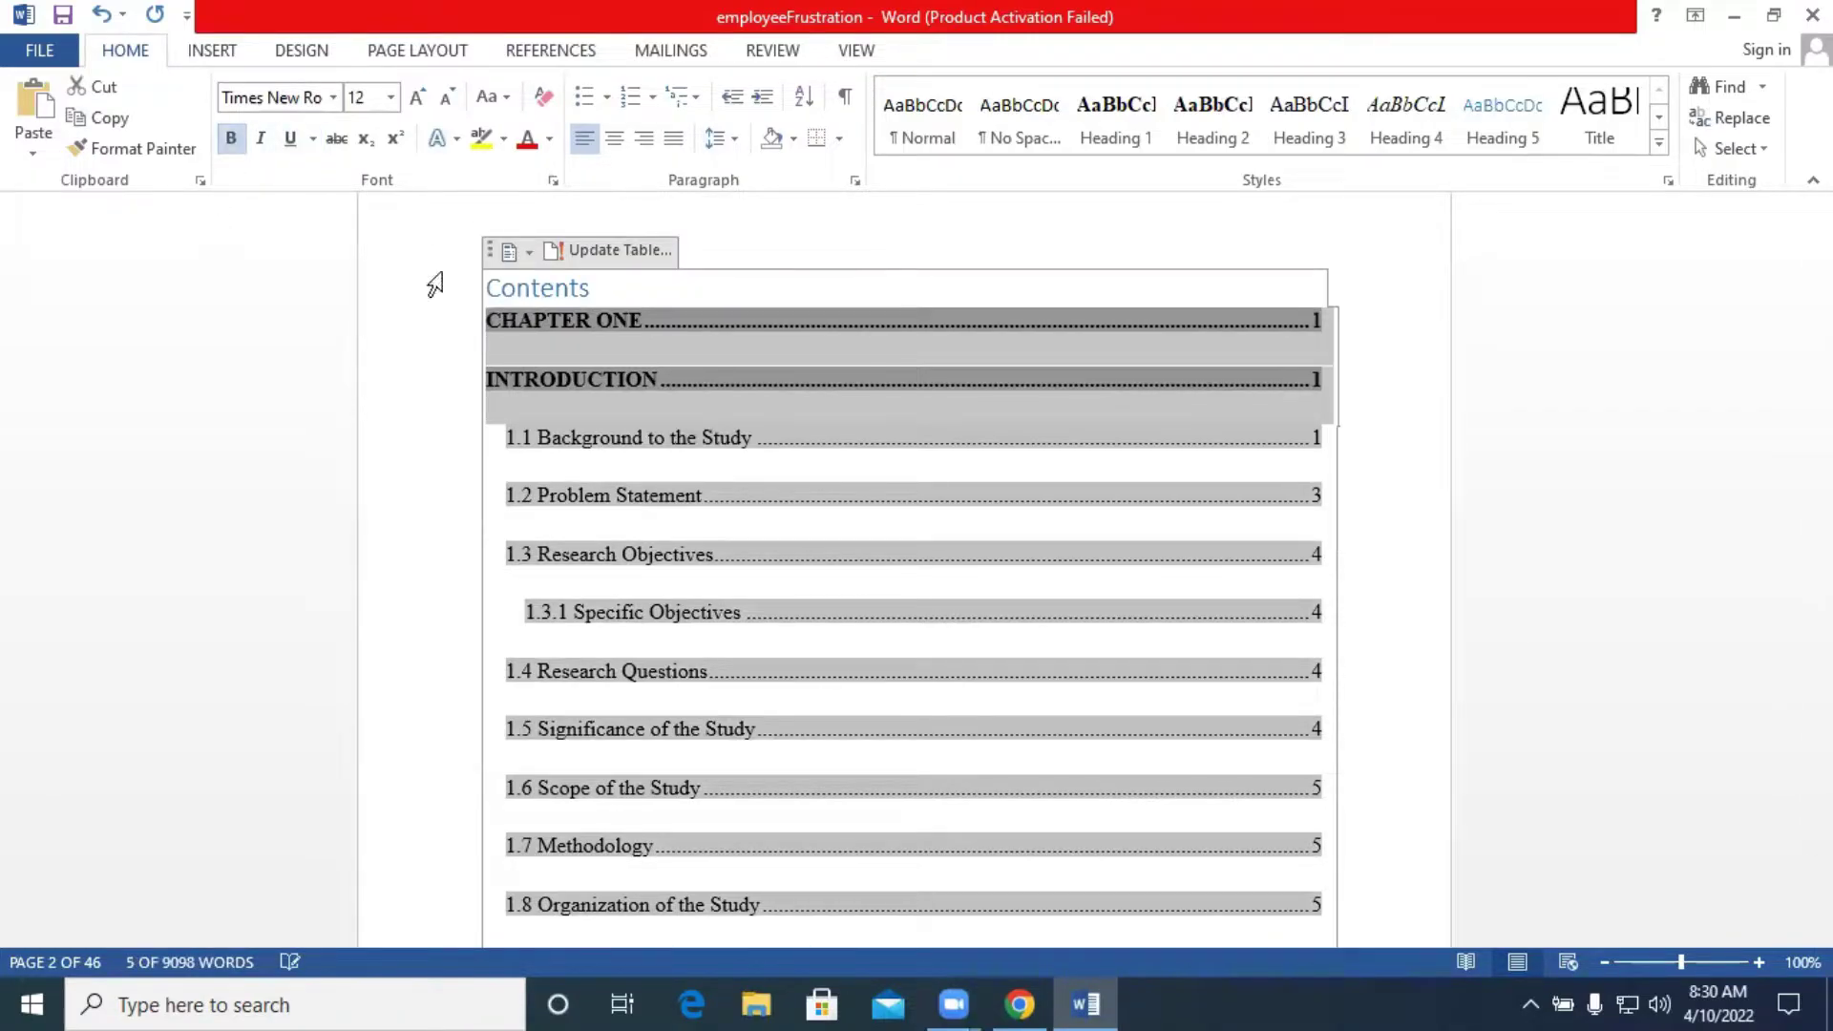
pyautogui.scroll(-5, 748, 426)
pyautogui.moveTo(719, 698); pyautogui.dragTo(580, 659)
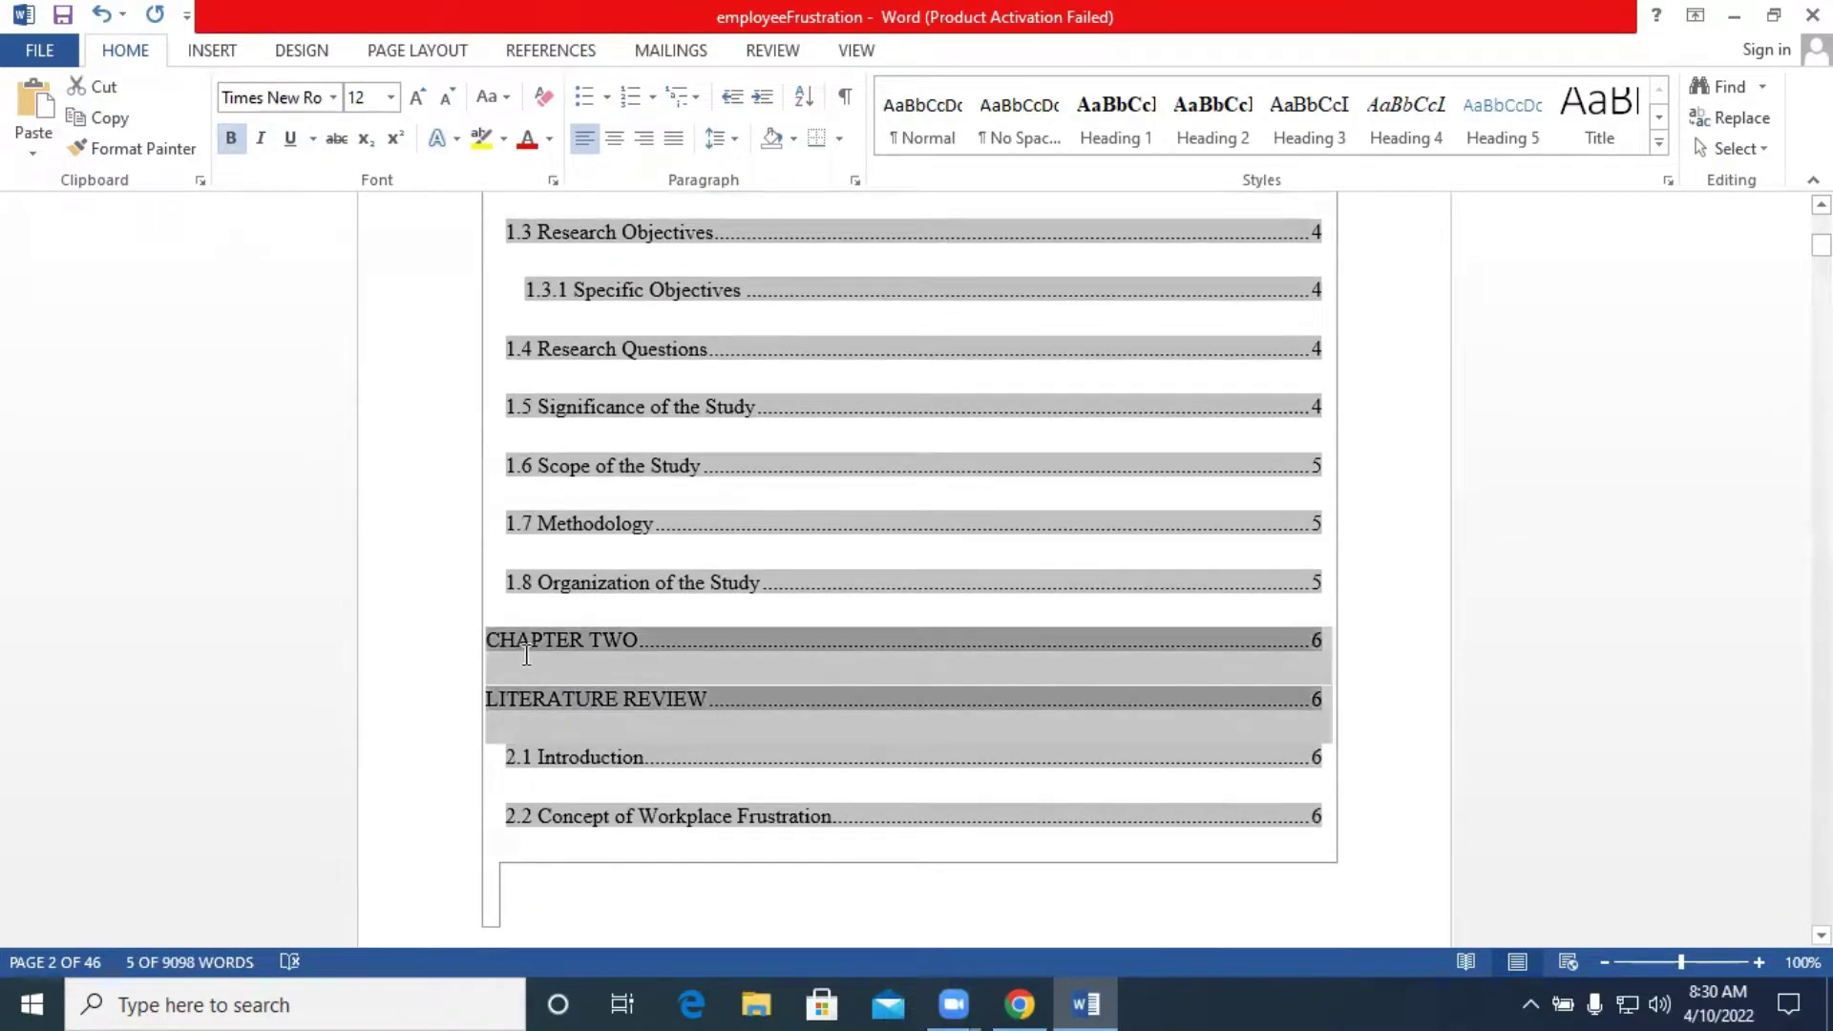
pyautogui.click(233, 141)
pyautogui.scroll(-3, 1468, 688)
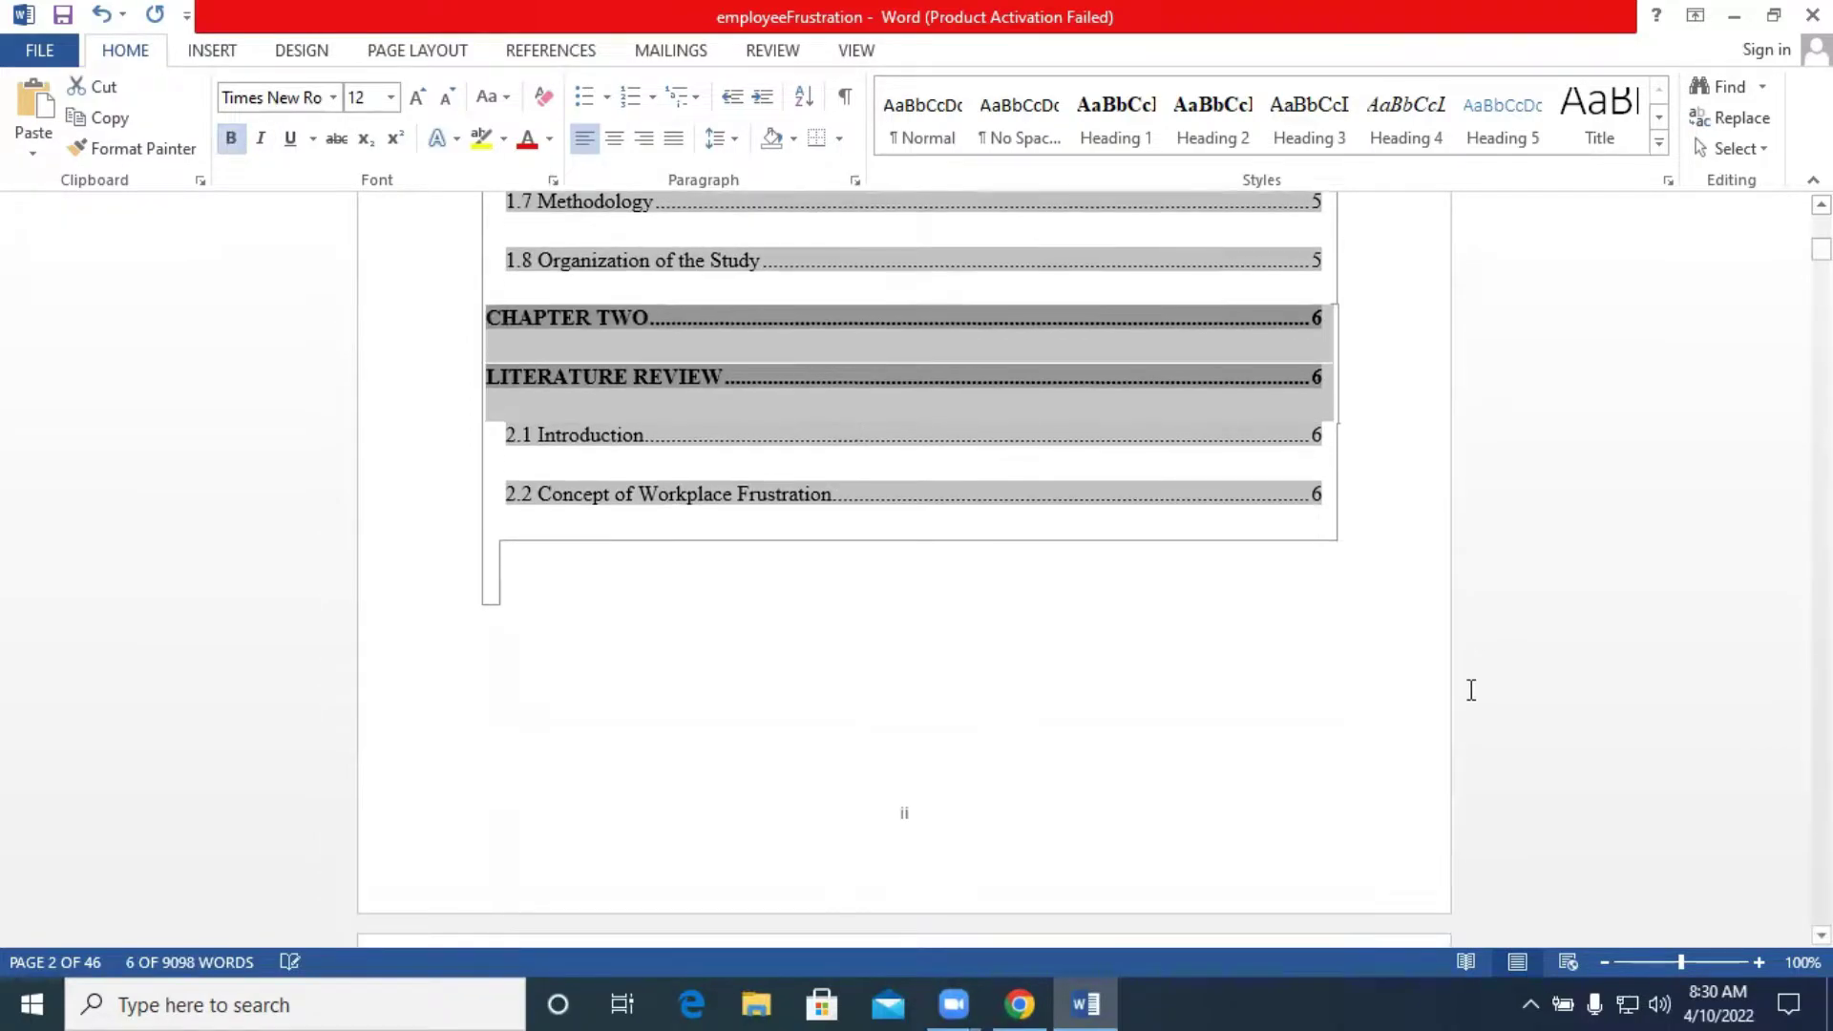
pyautogui.click(1384, 704)
pyautogui.scroll(3, 1388, 704)
pyautogui.scroll(3, 1388, 704)
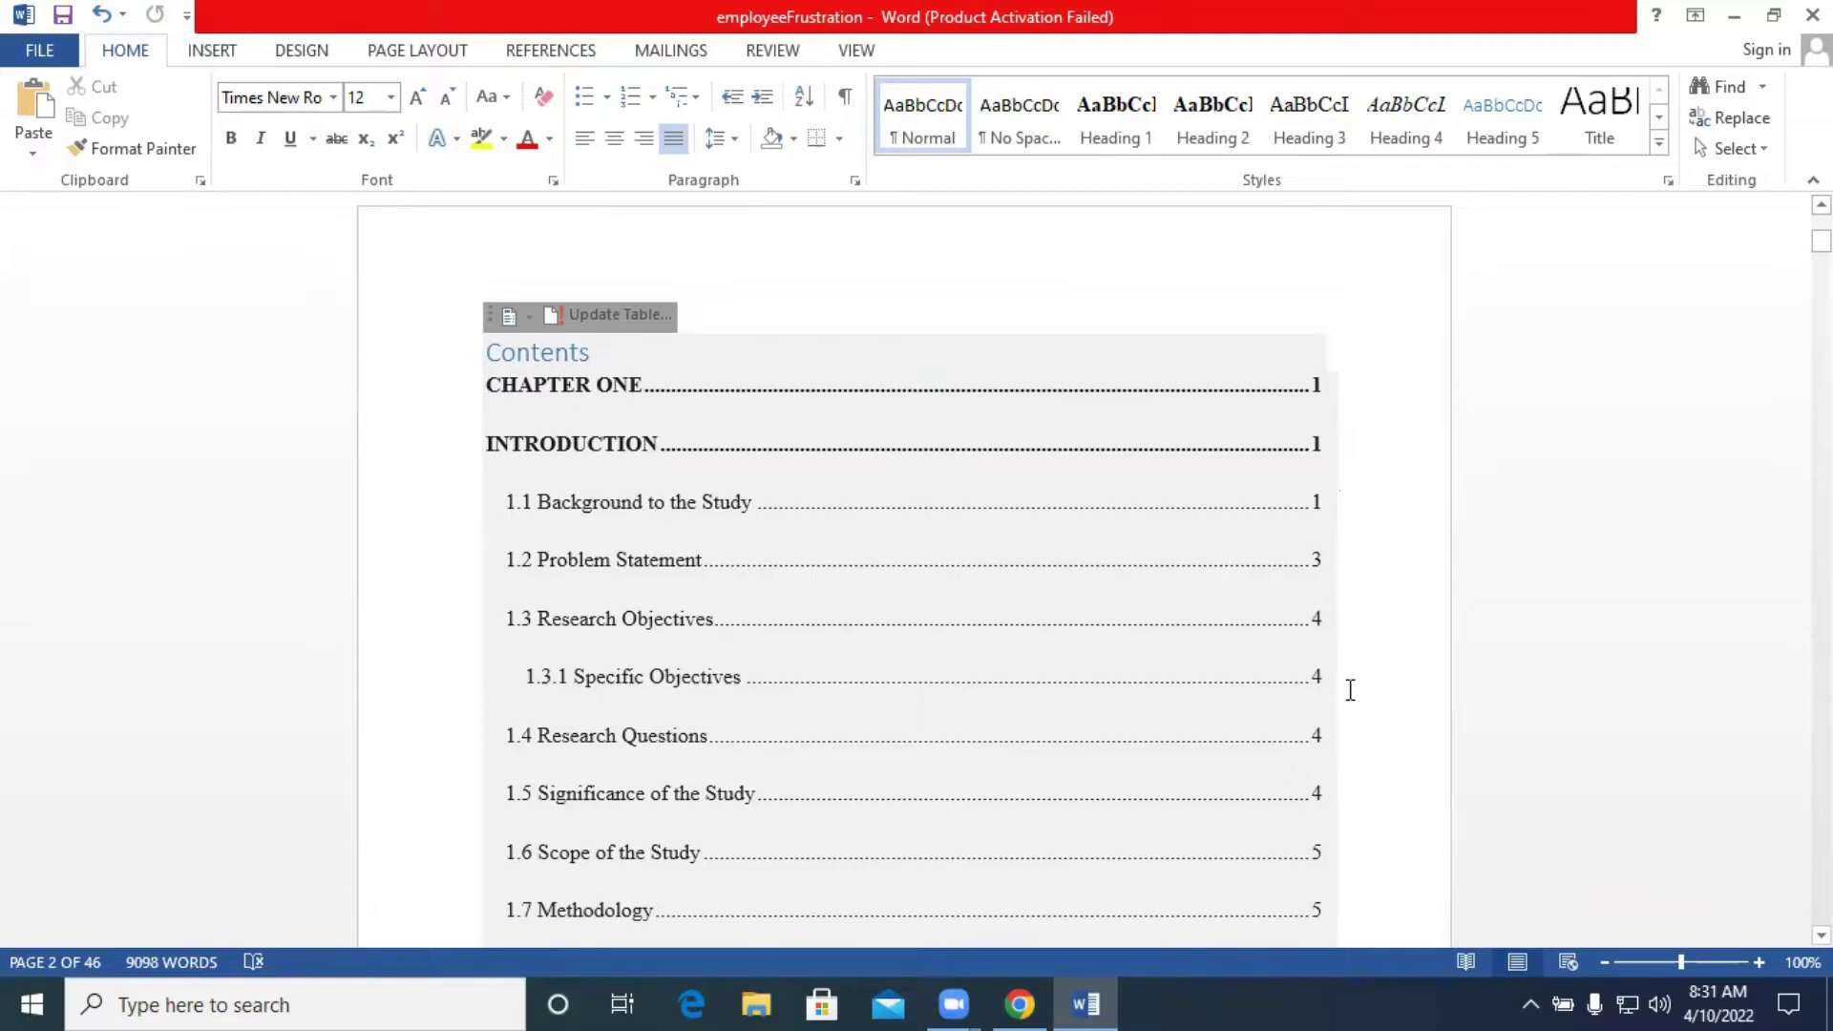
# Start an Update Table on the table of contents, then dismiss the dialog without updating.
pyautogui.scroll(-5, 1350, 690)
pyautogui.scroll(6, 1350, 689)
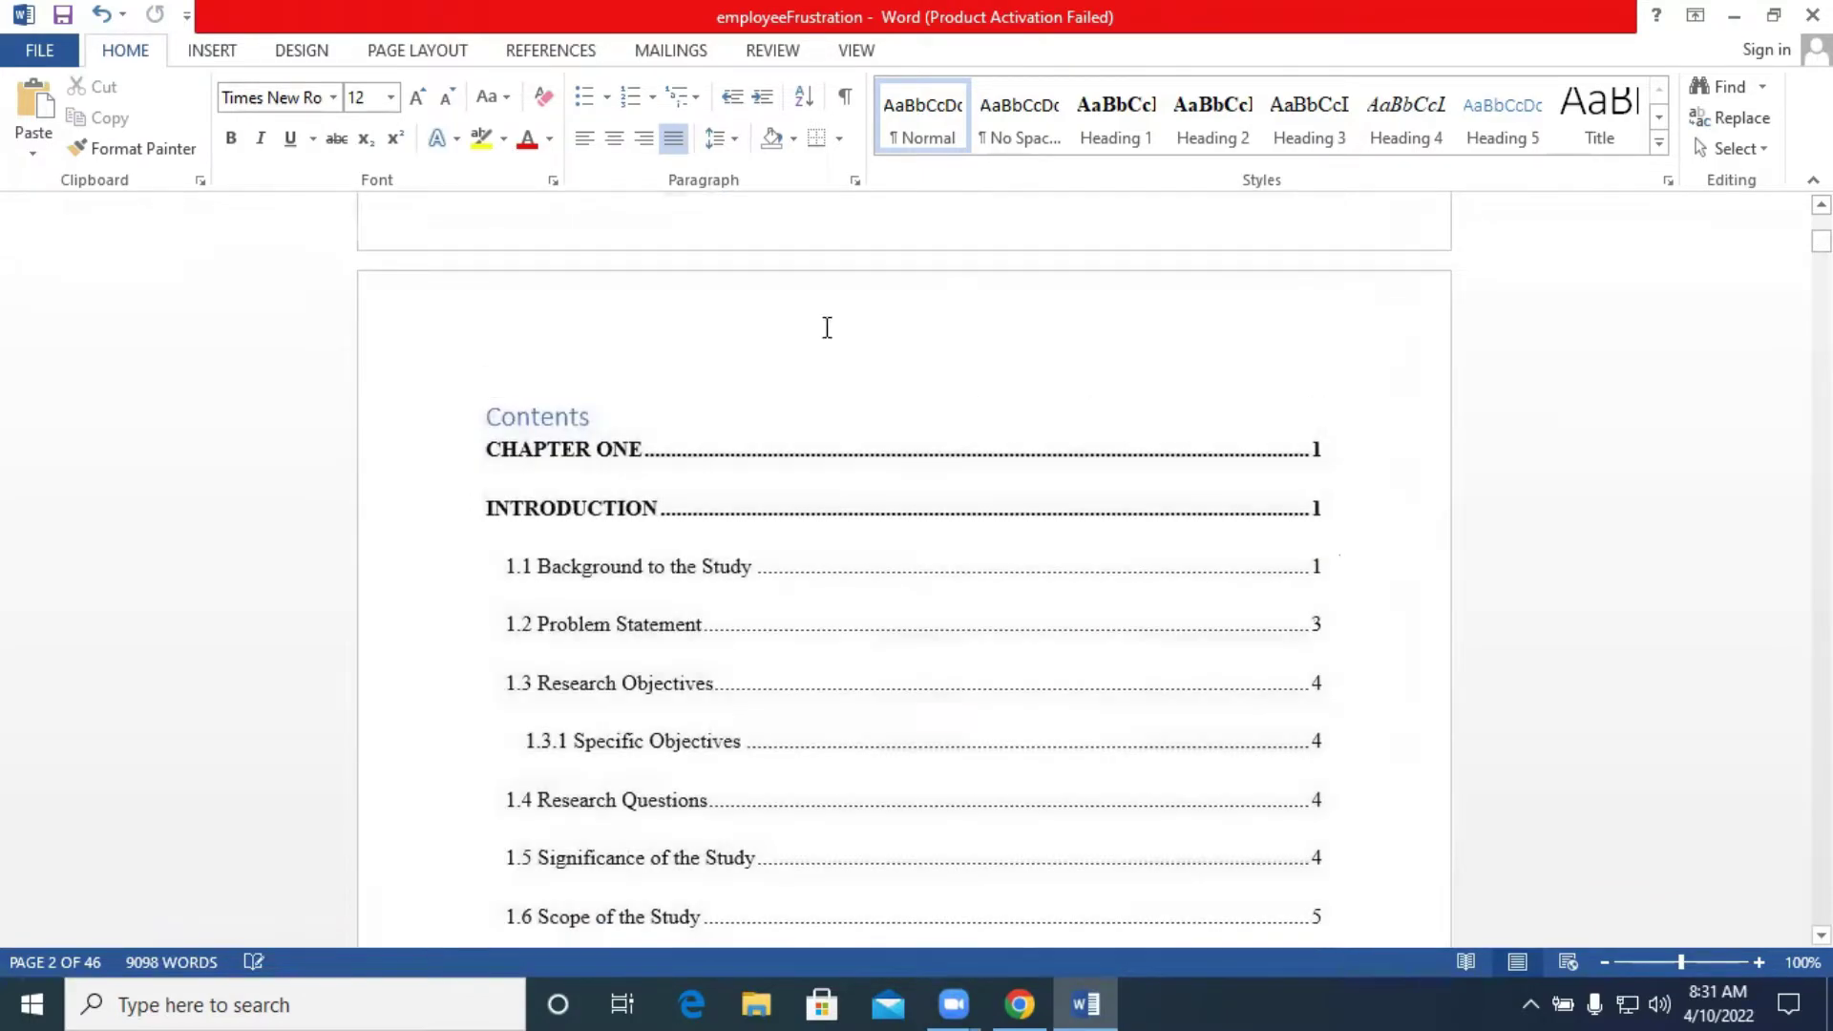
pyautogui.click(569, 454)
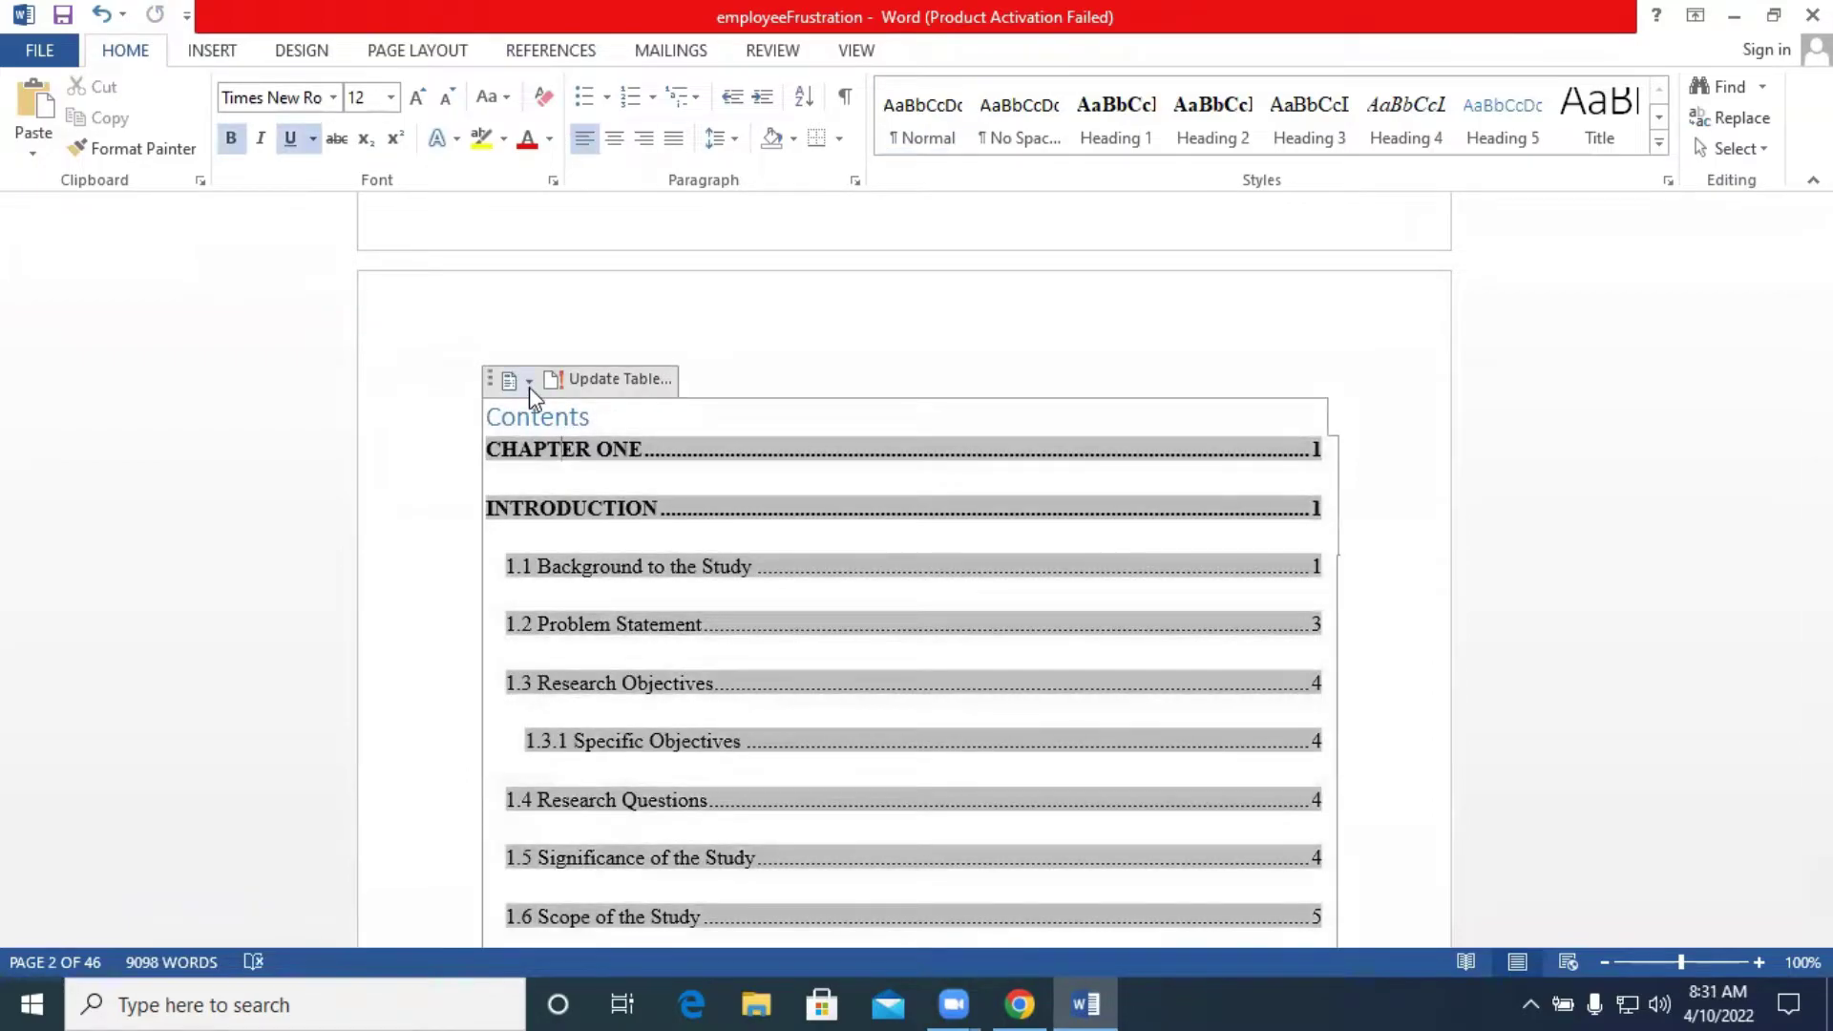
pyautogui.click(529, 382)
pyautogui.click(529, 382)
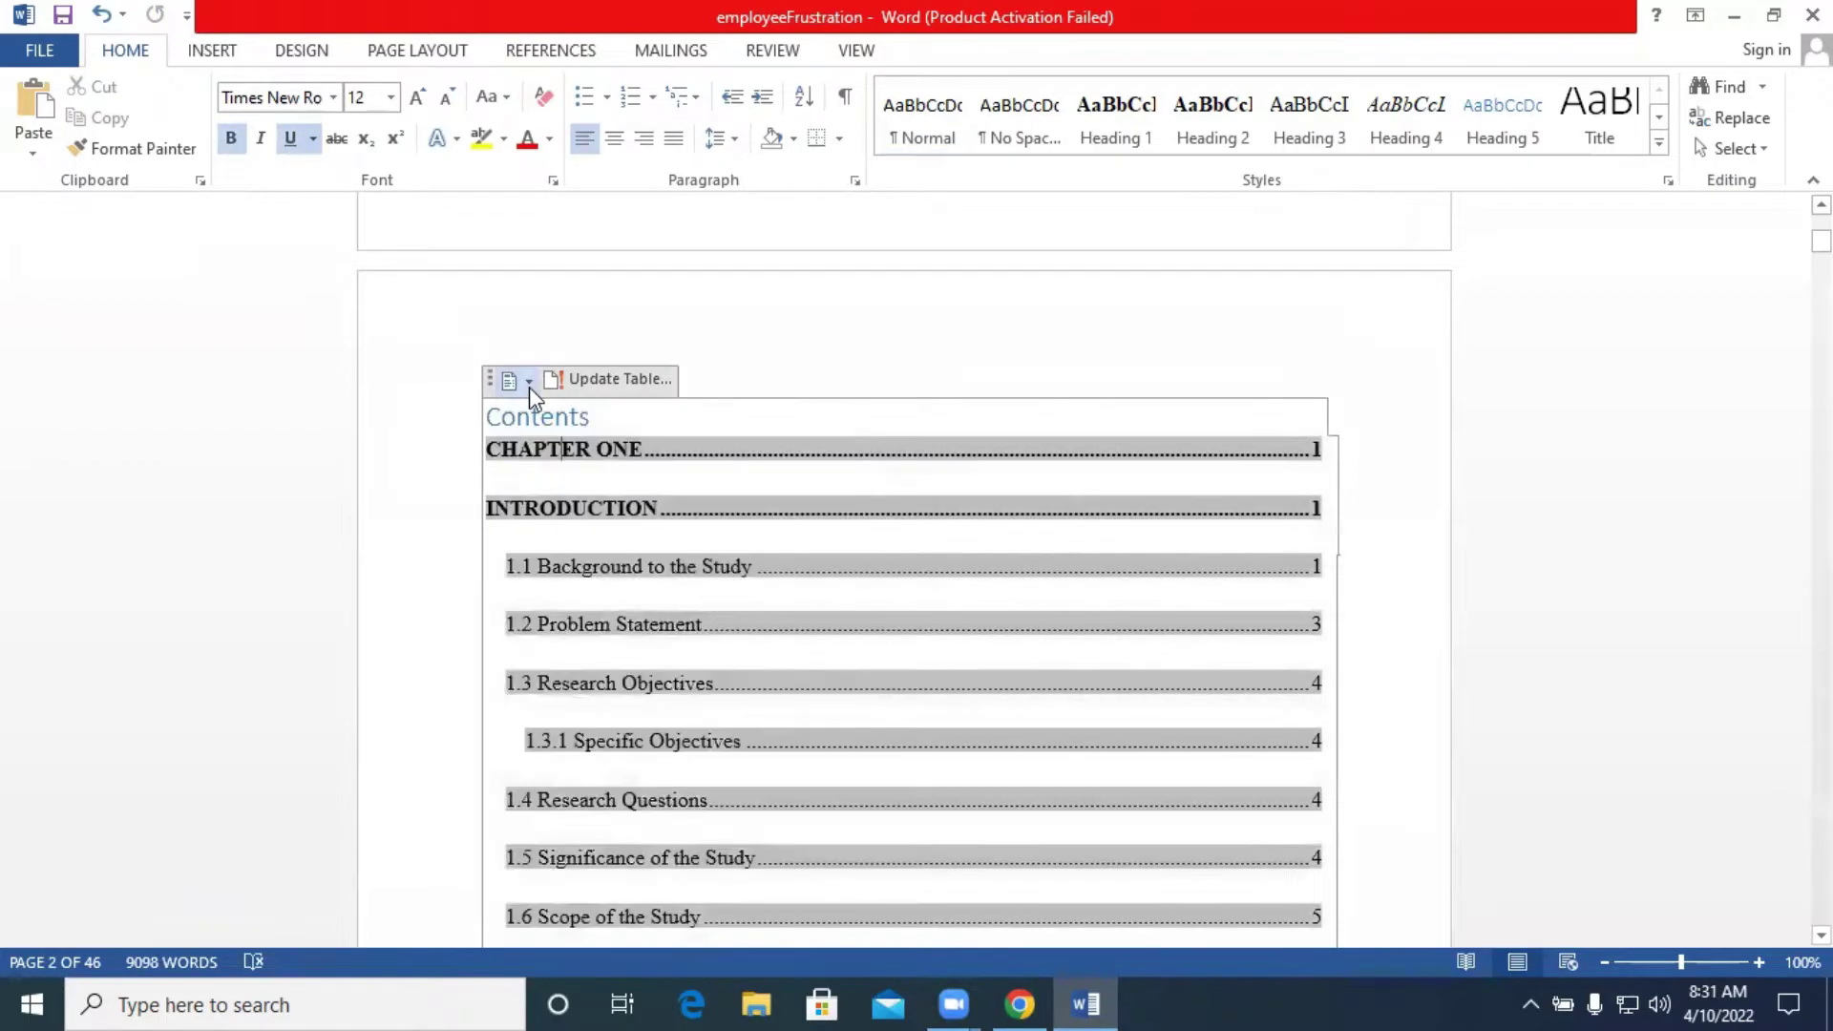
pyautogui.click(535, 386)
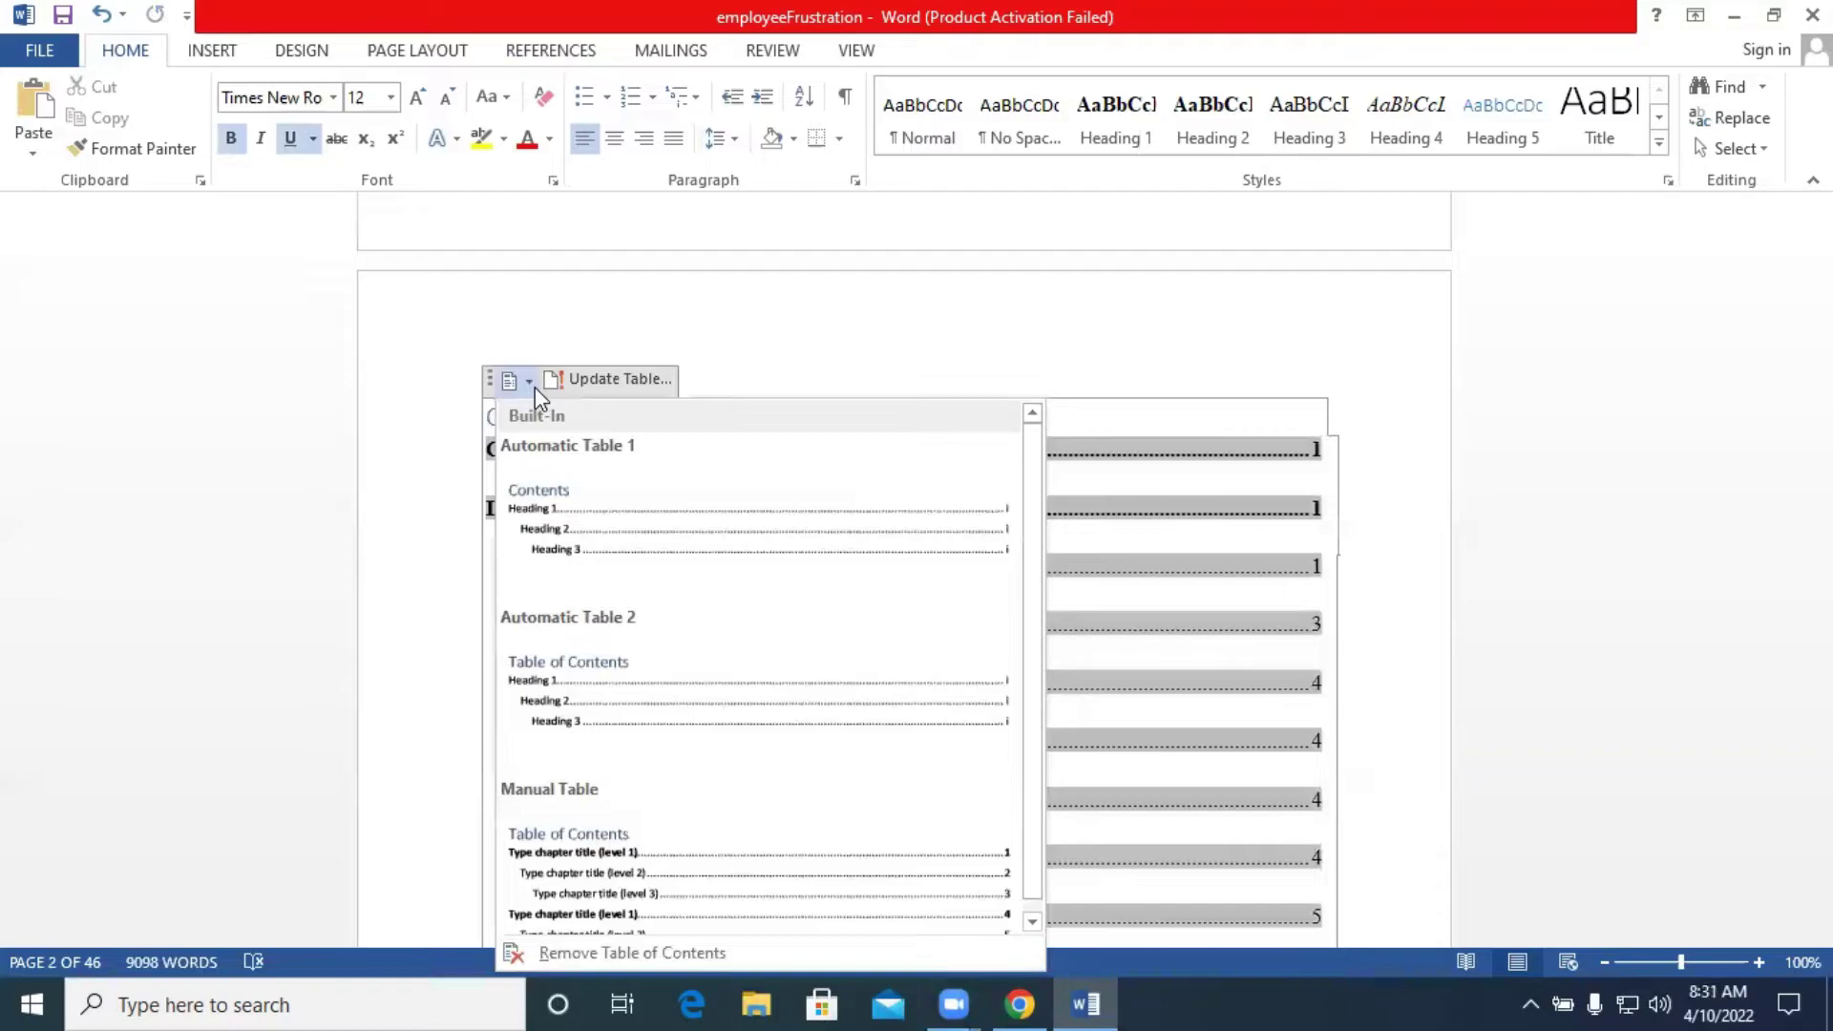
pyautogui.click(623, 382)
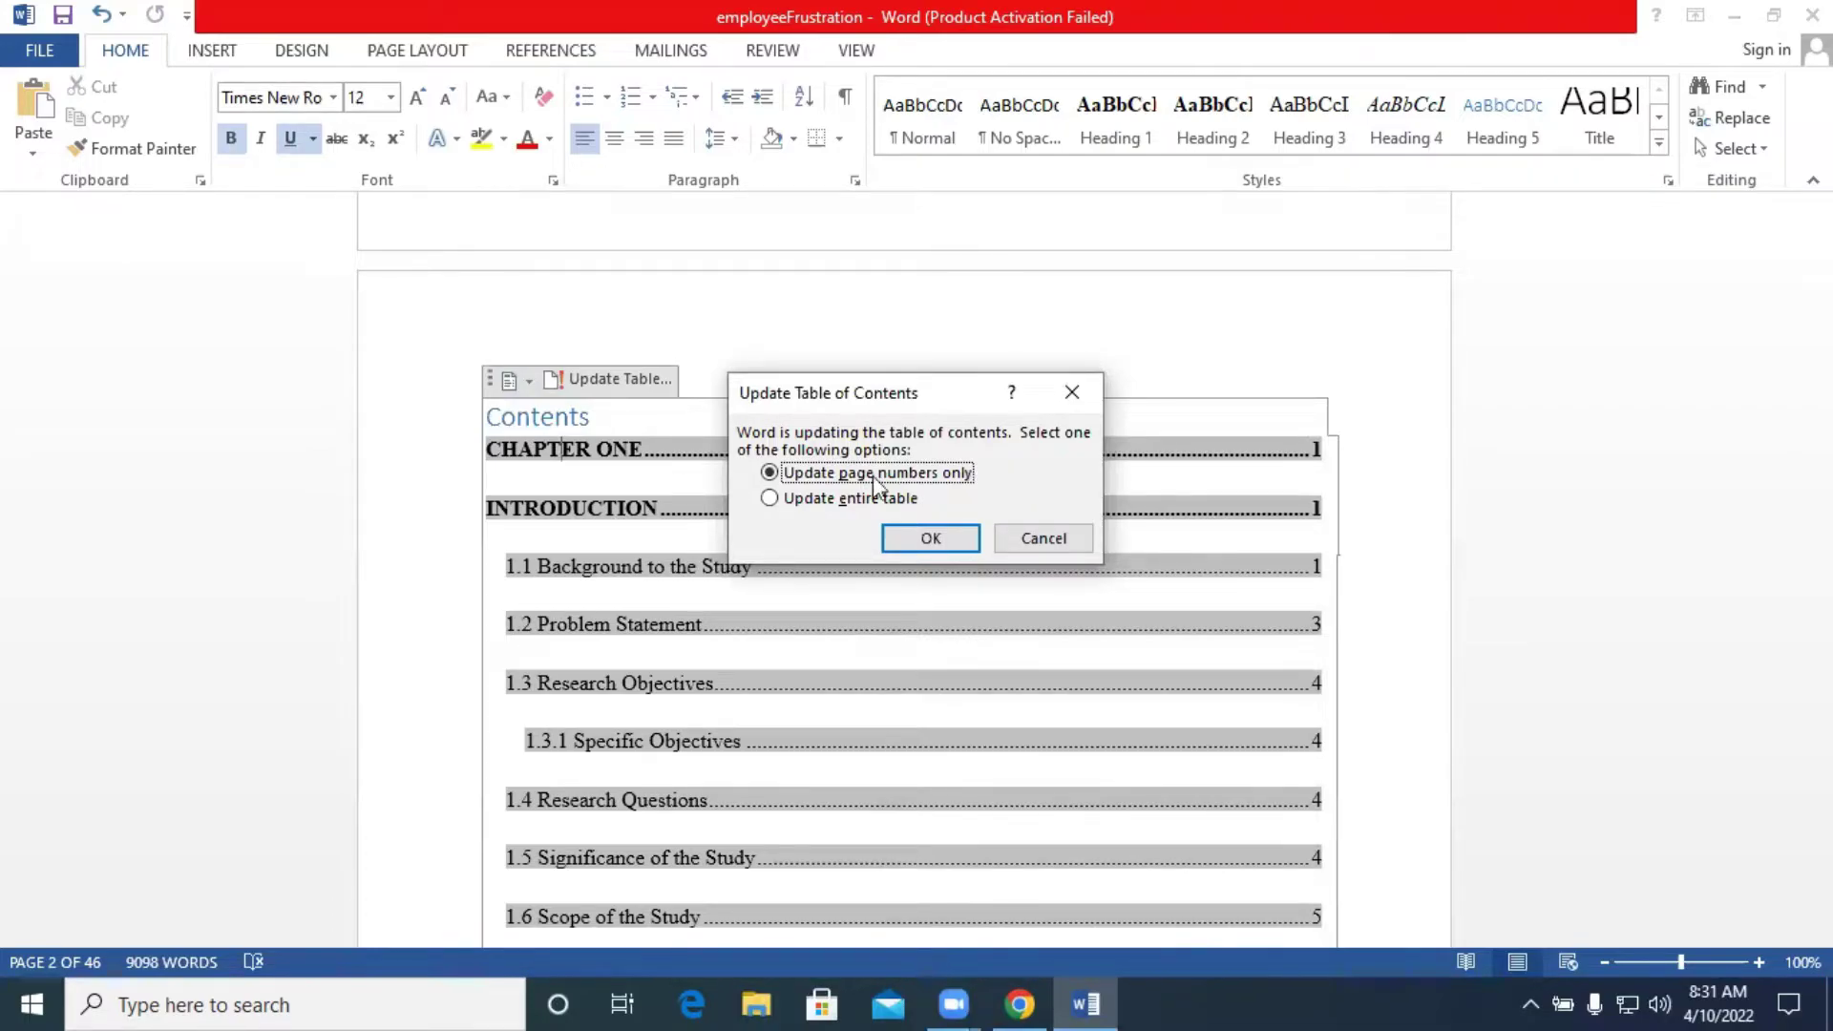
pyautogui.click(1059, 376)
# Scroll down to the 2.3 Review of Related Works heading in Chapter Two.
pyautogui.scroll(-9, 1039, 723)
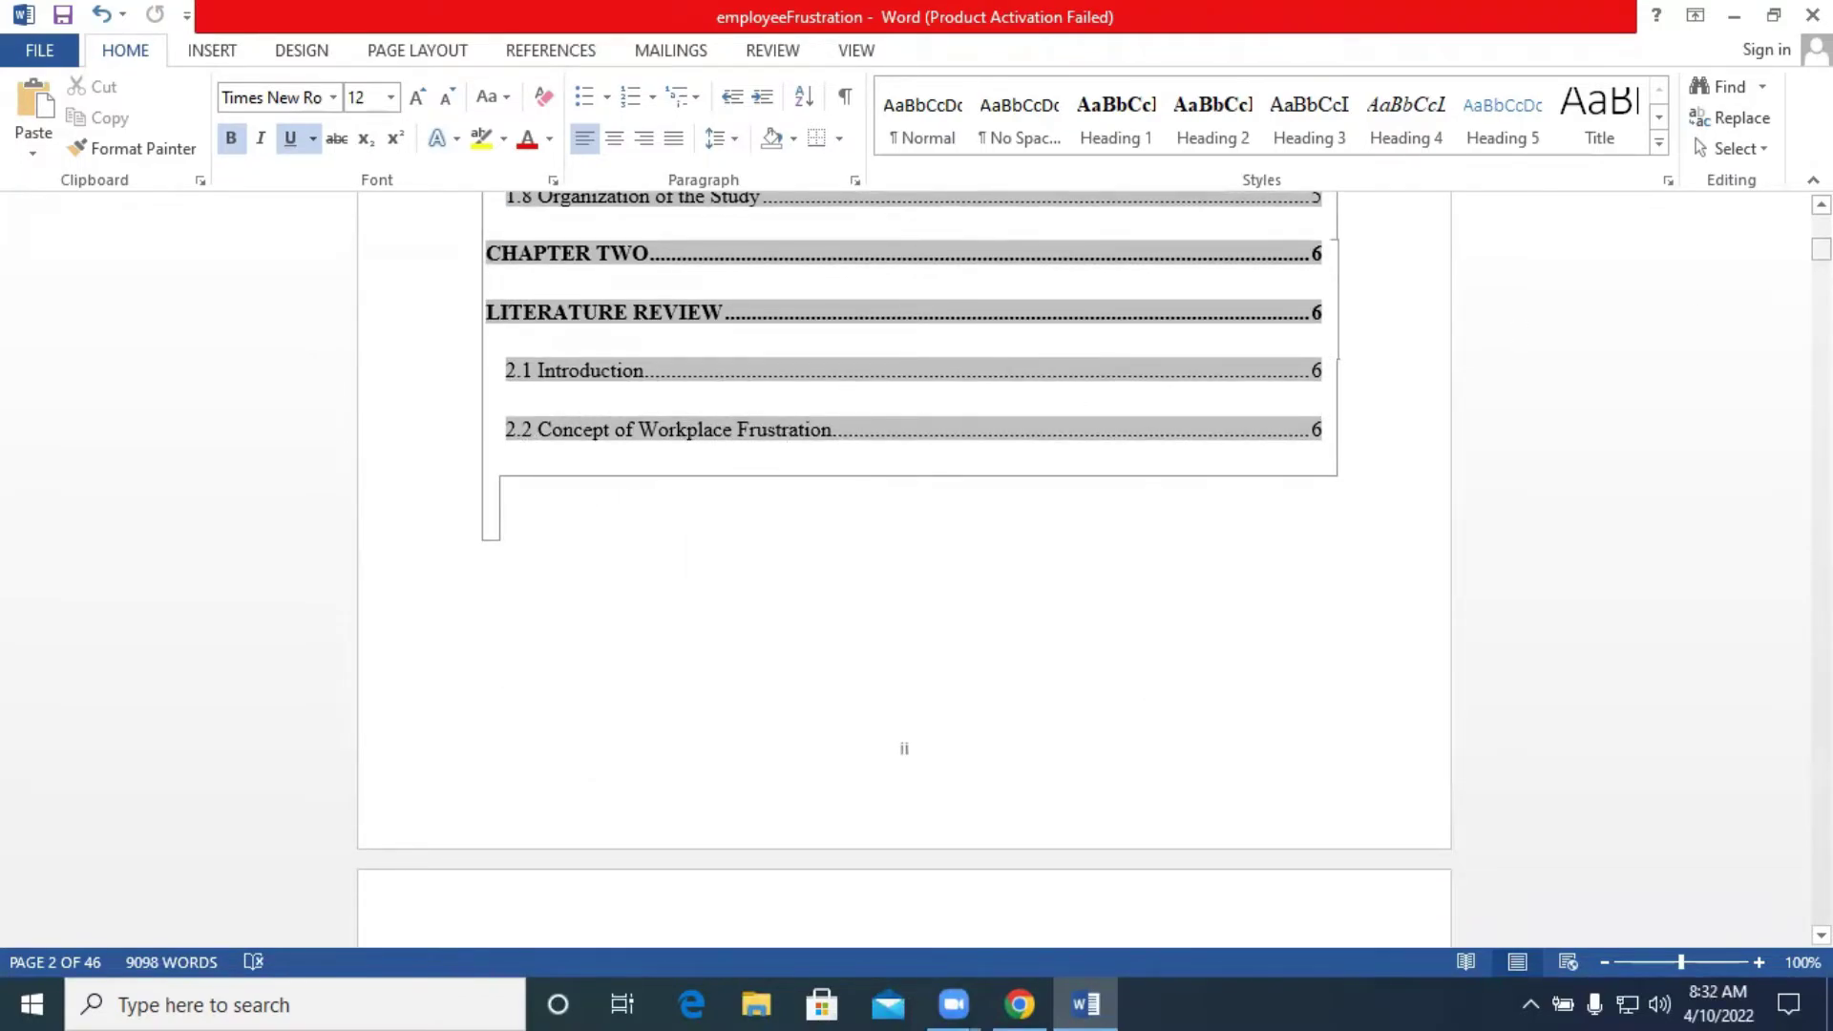
pyautogui.moveTo(1821, 249); pyautogui.dragTo(1821, 352)
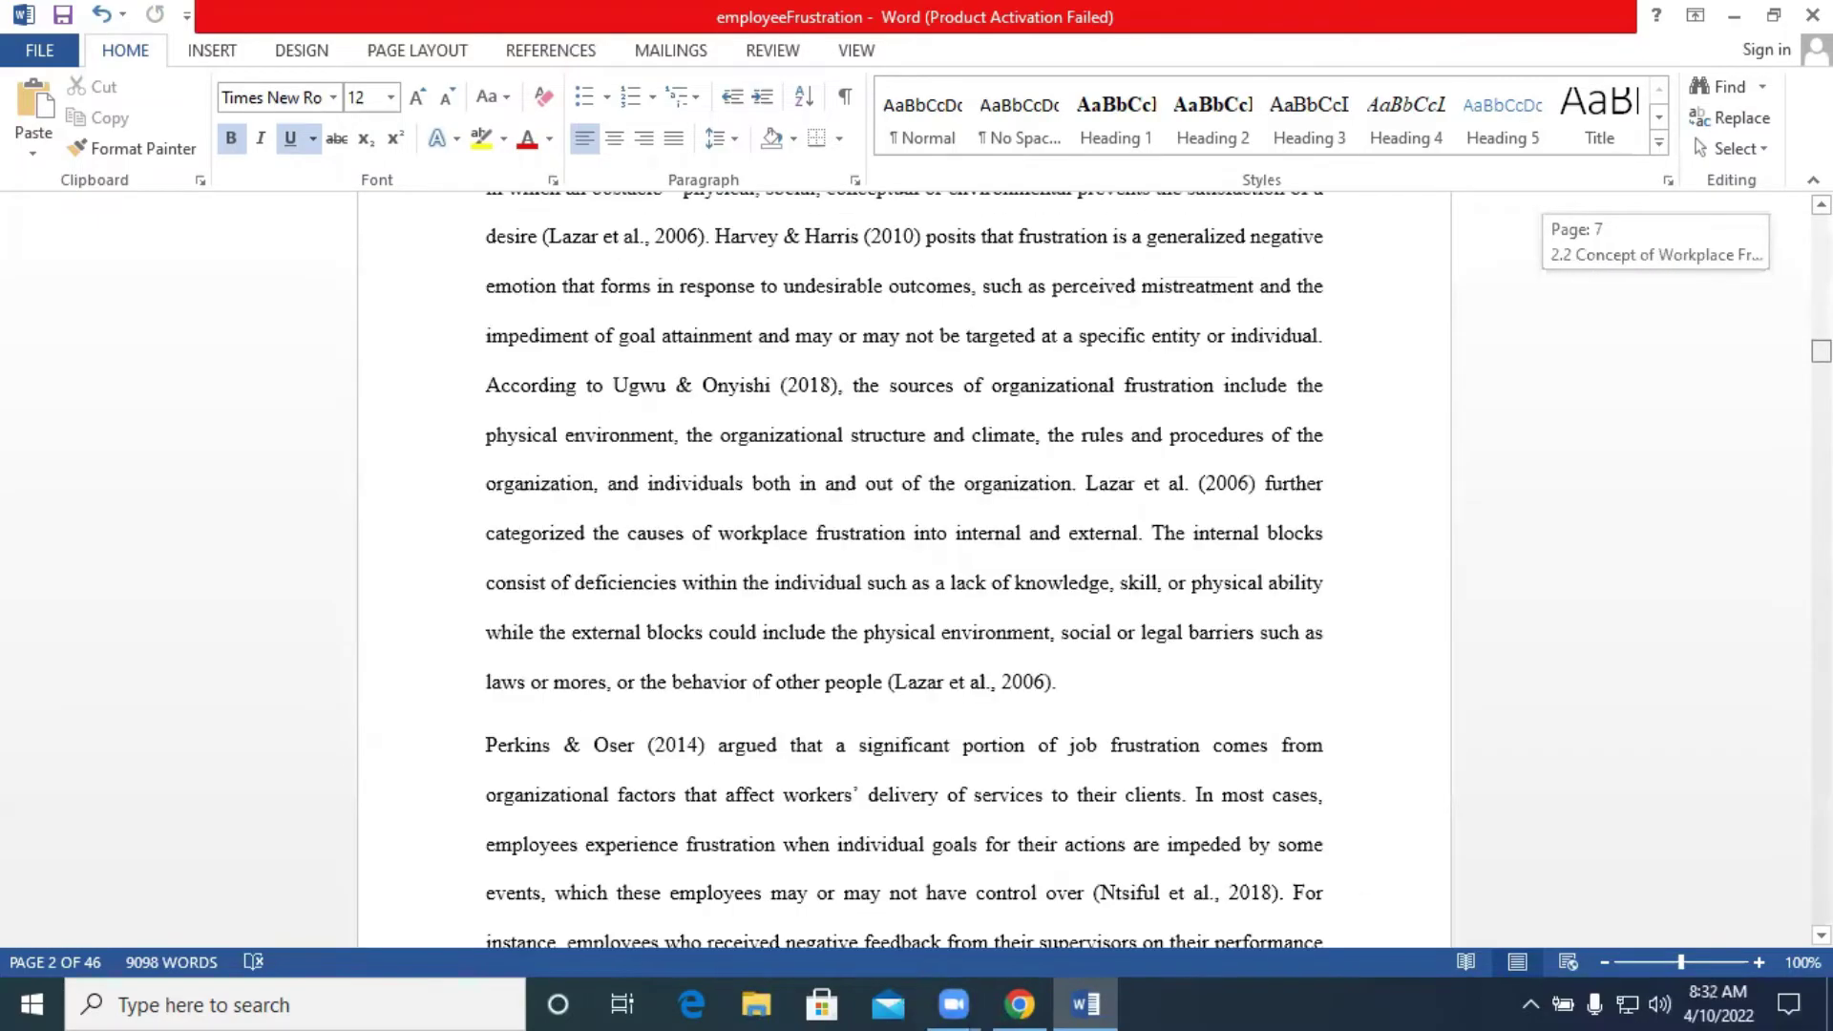
pyautogui.scroll(-20, 998, 635)
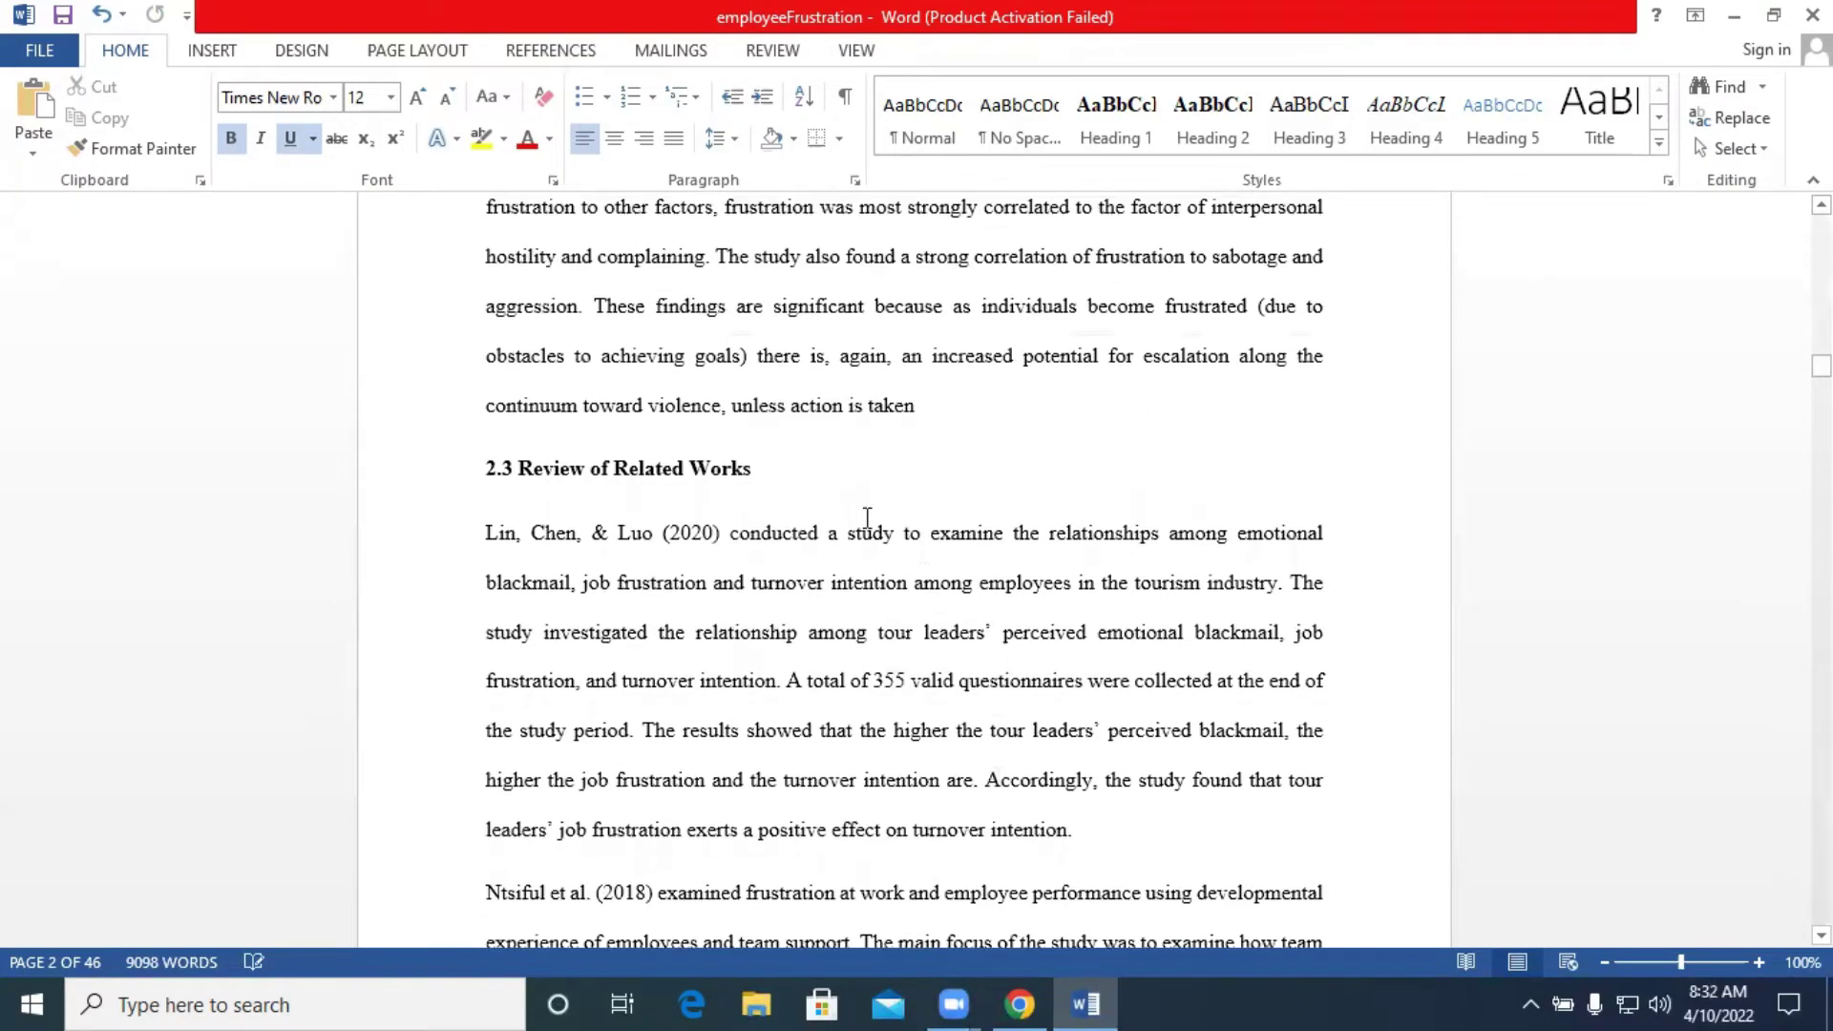
# Make 2.3 Review of Related Works and 2.4 Types of Frustration double-spaced Heading 2.
pyautogui.moveTo(764, 474); pyautogui.dragTo(480, 511)
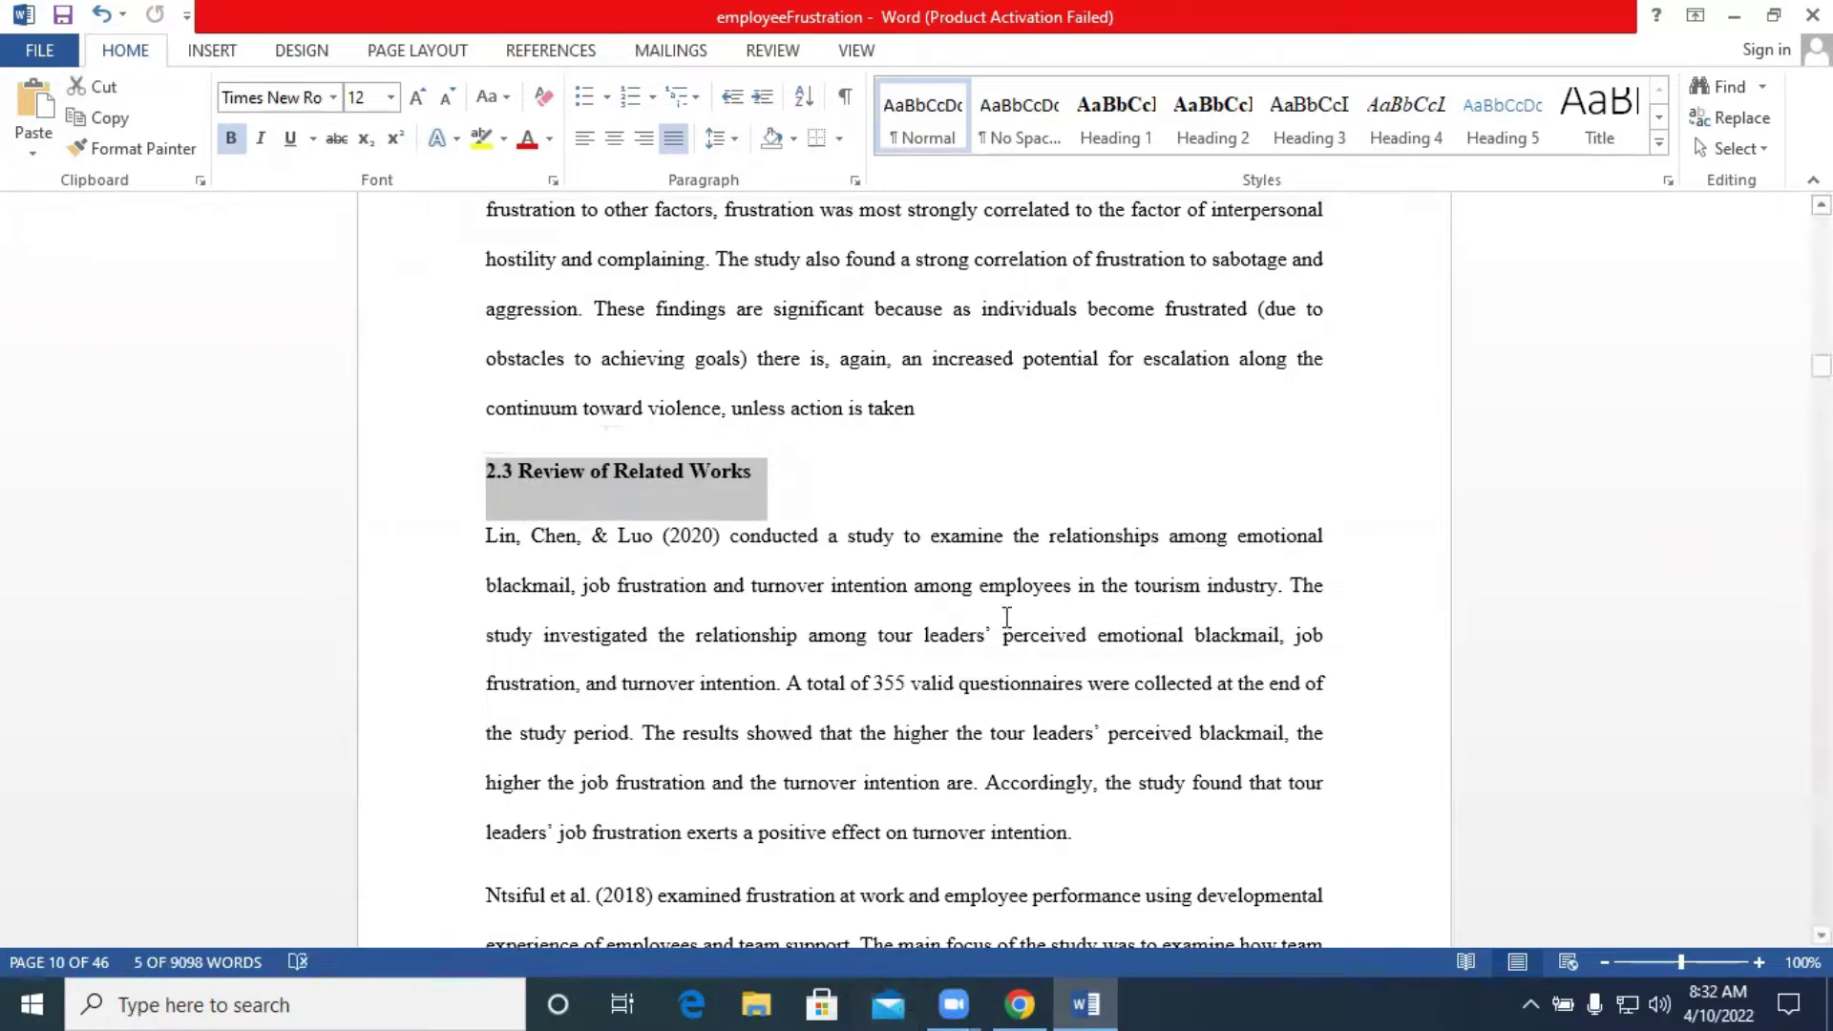
pyautogui.click(1205, 122)
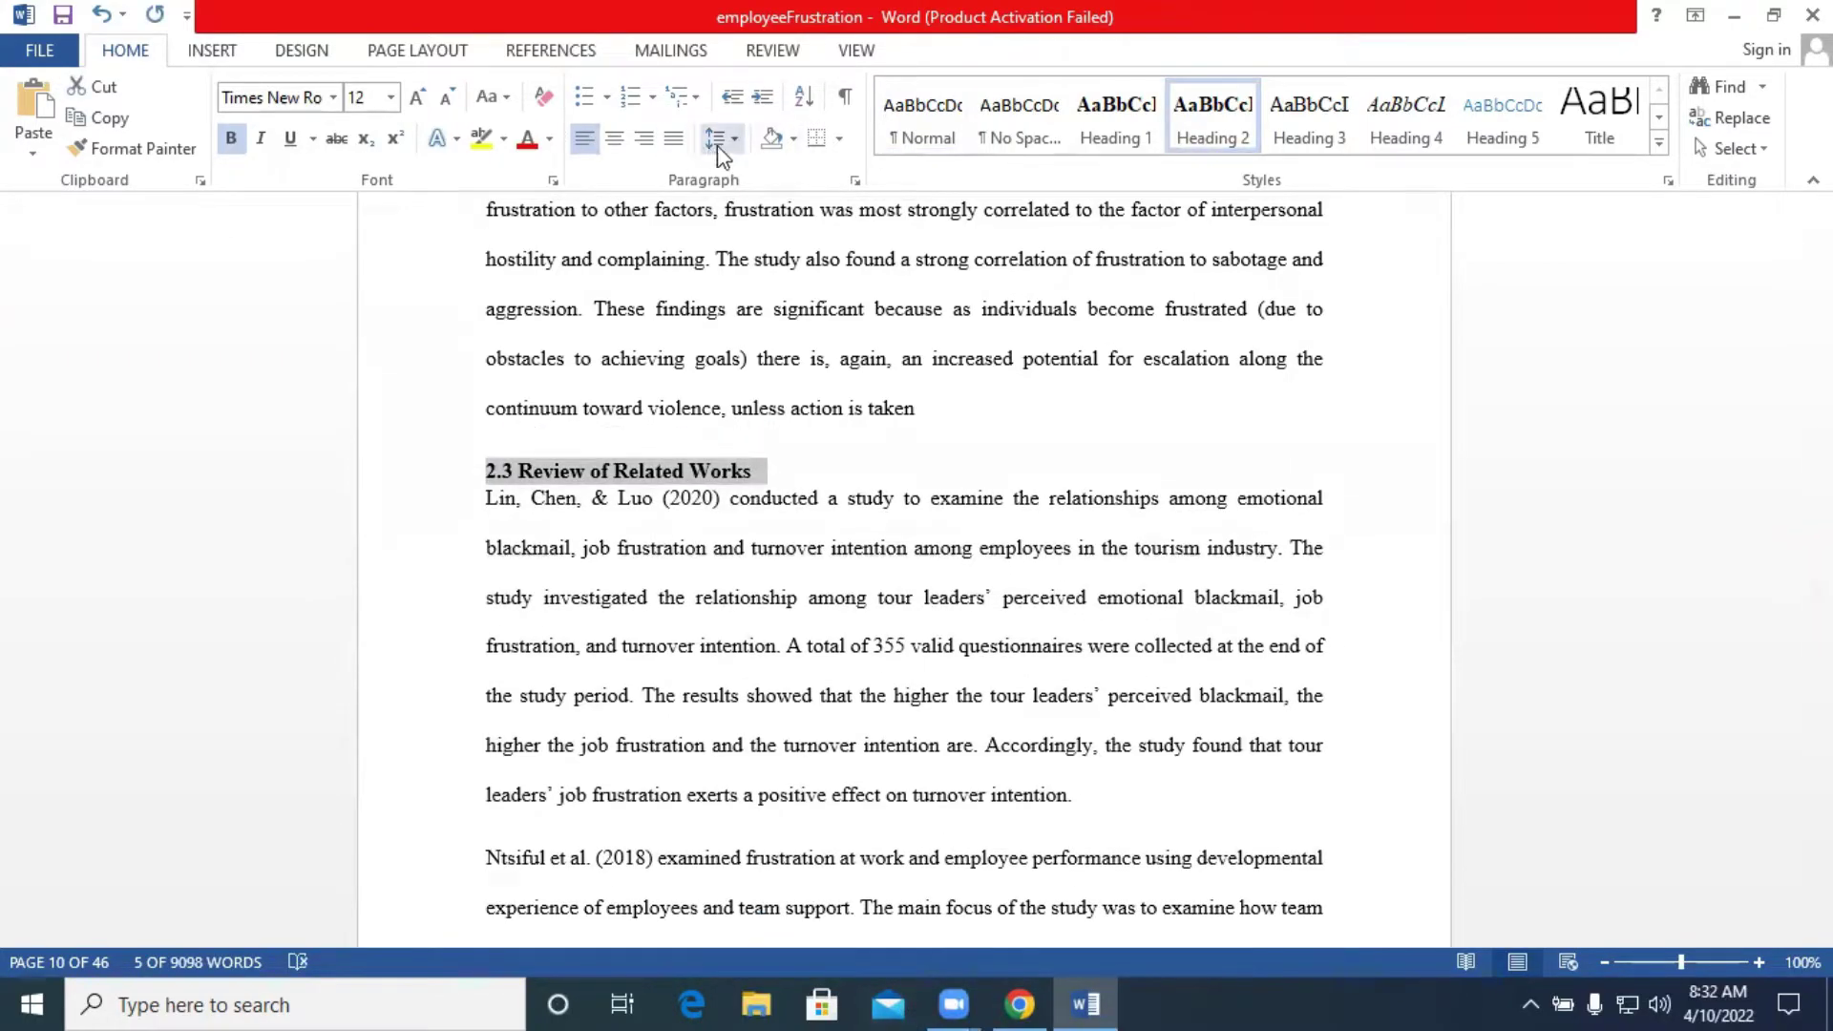
pyautogui.click(718, 141)
pyautogui.click(816, 272)
pyautogui.scroll(-15, 864, 731)
pyautogui.scroll(2, 854, 681)
pyautogui.moveTo(724, 447); pyautogui.dragTo(467, 426)
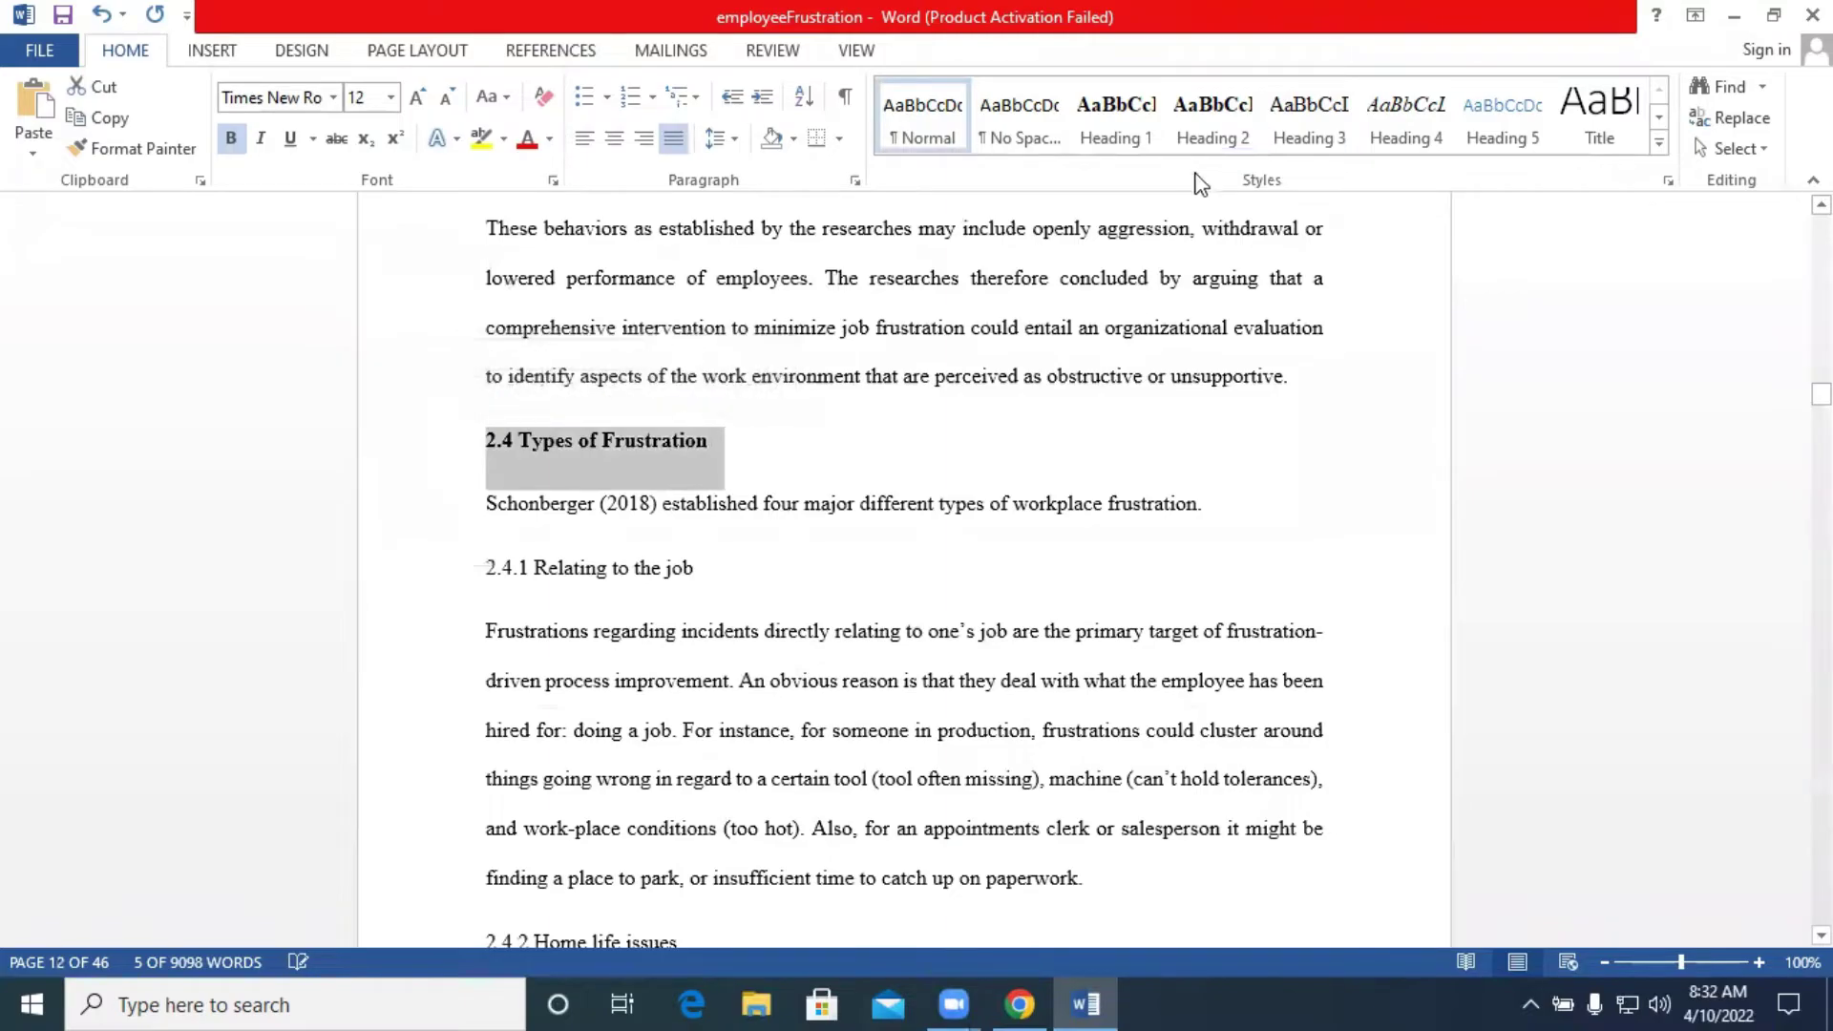
pyautogui.click(1212, 119)
pyautogui.click(718, 140)
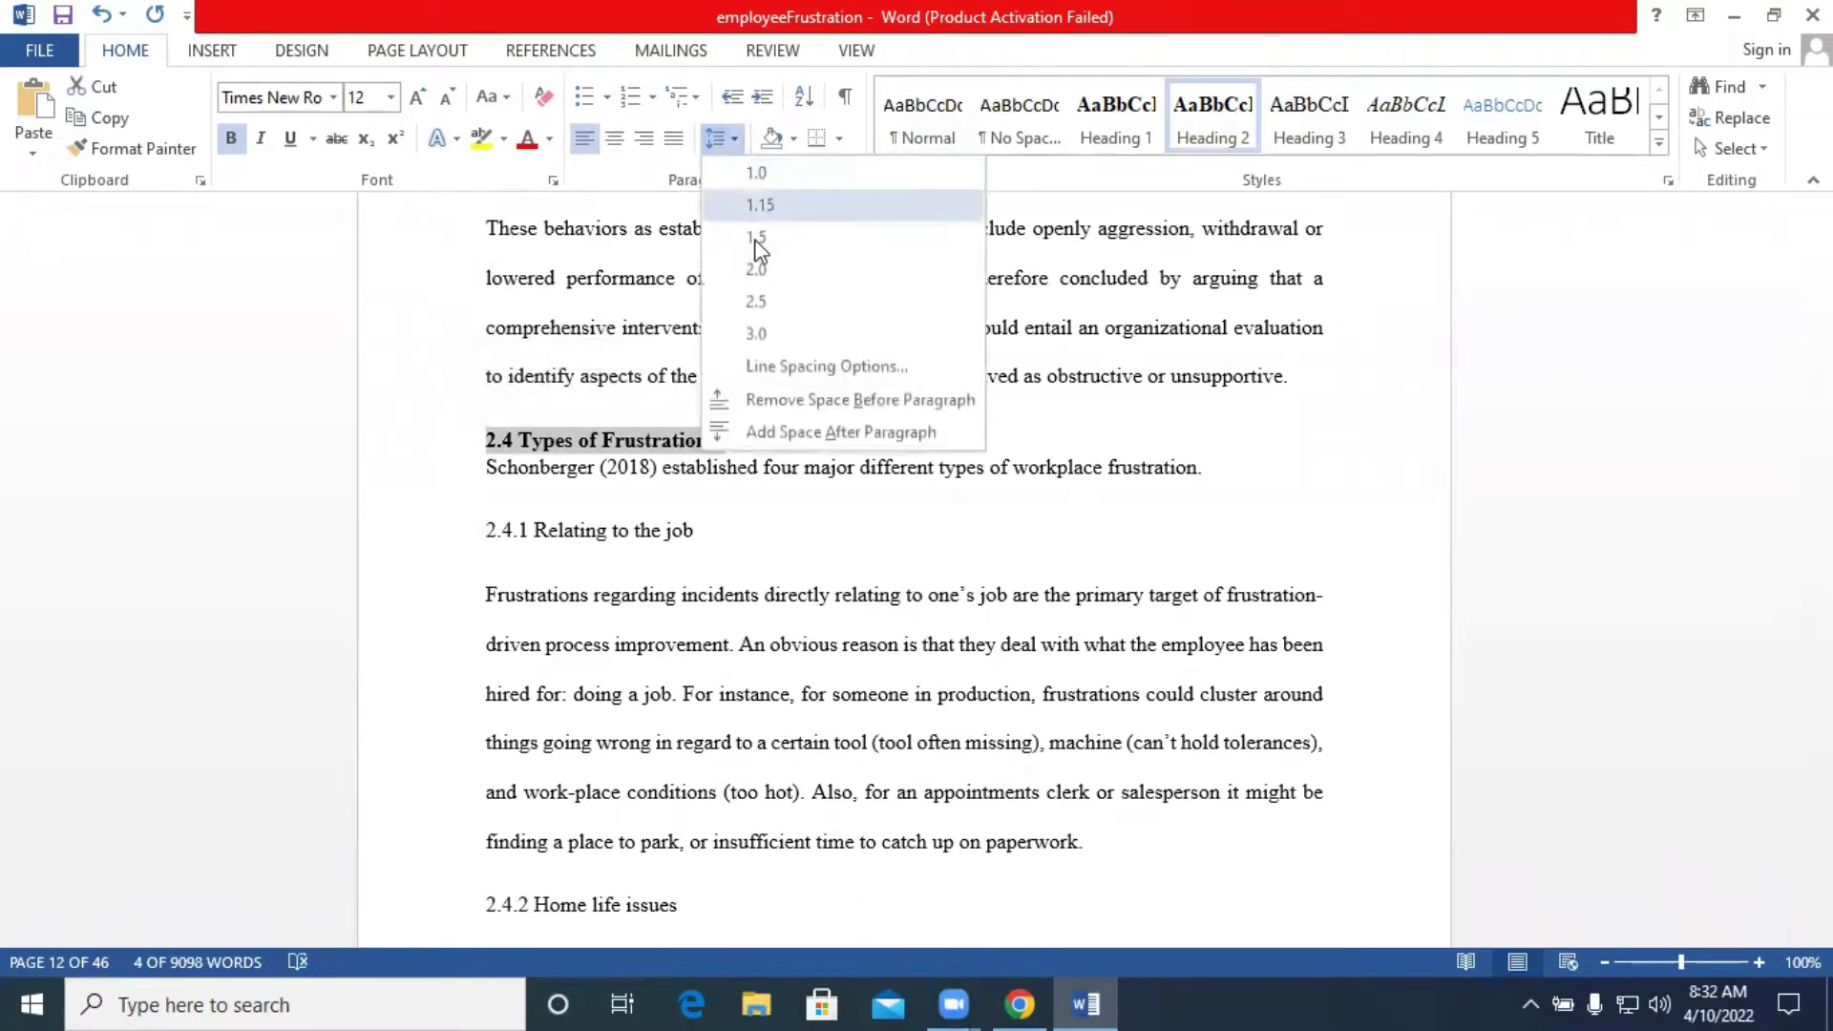
pyautogui.click(756, 269)
# Make 2.4.1 Relating to the job and 2.4.2 Home life issues double-spaced Heading 3.
pyautogui.click(444, 557)
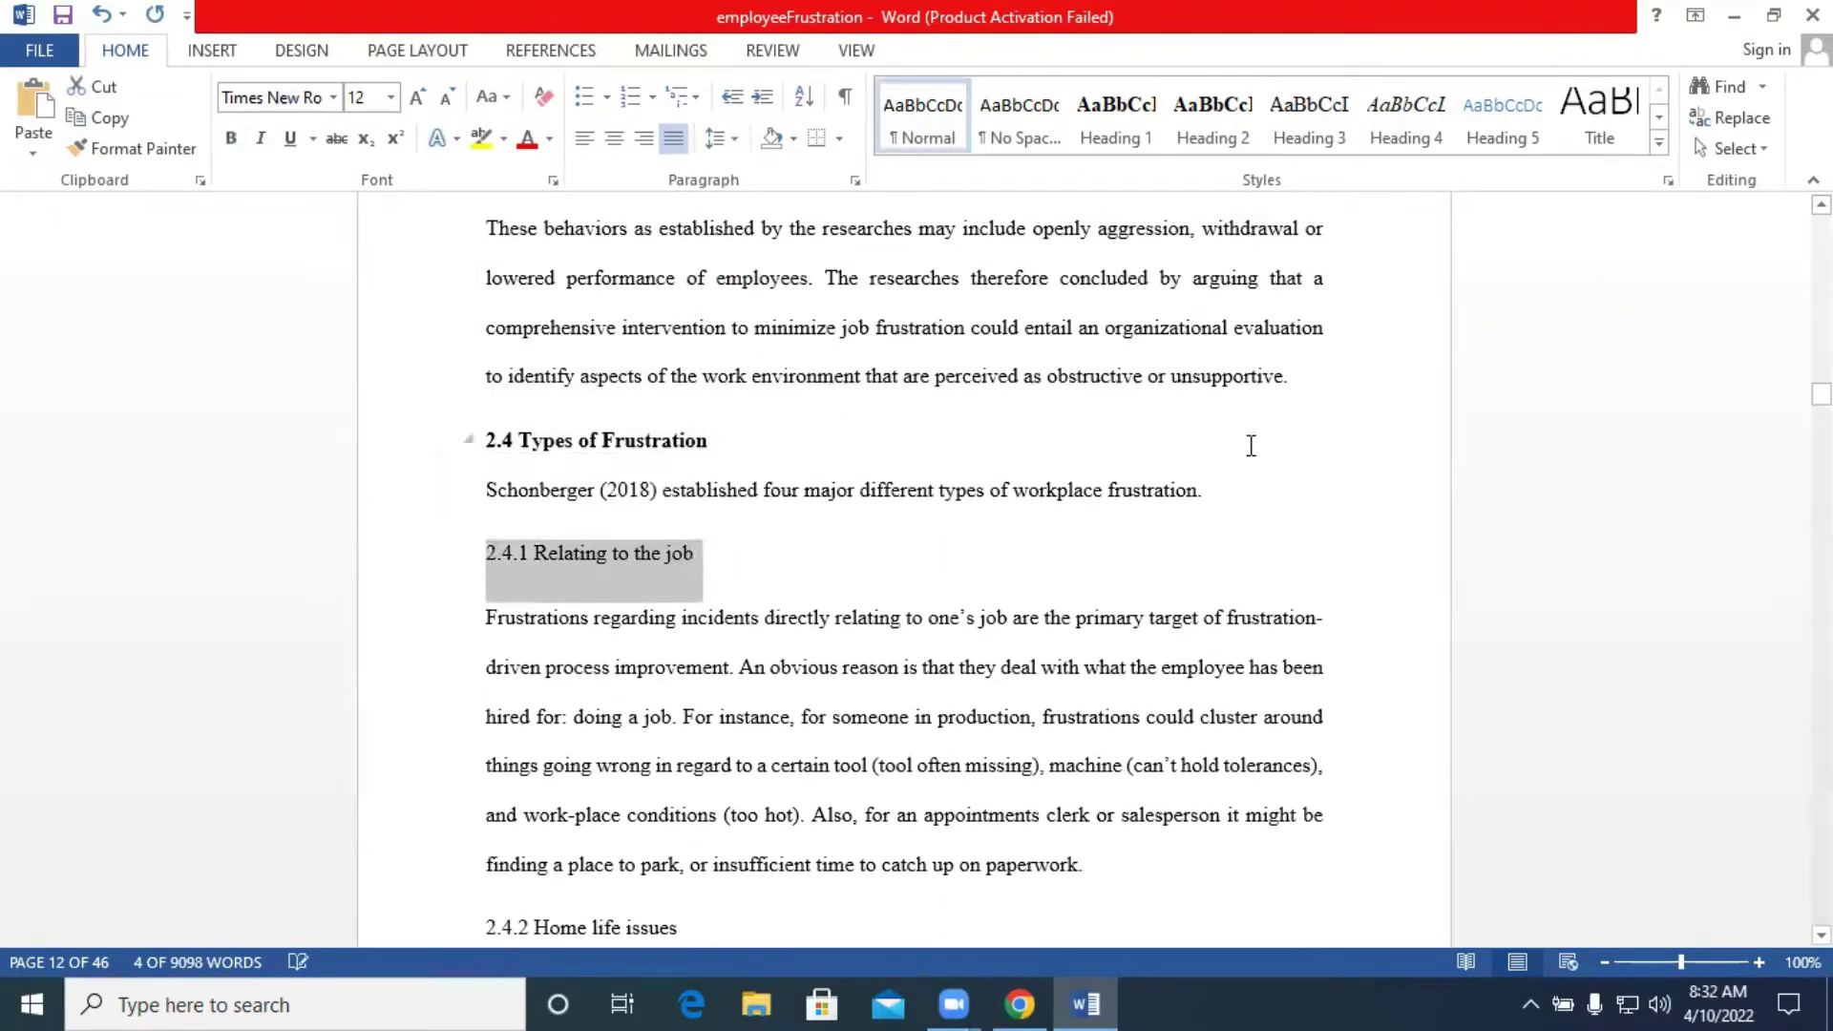
pyautogui.click(1309, 119)
pyautogui.click(721, 140)
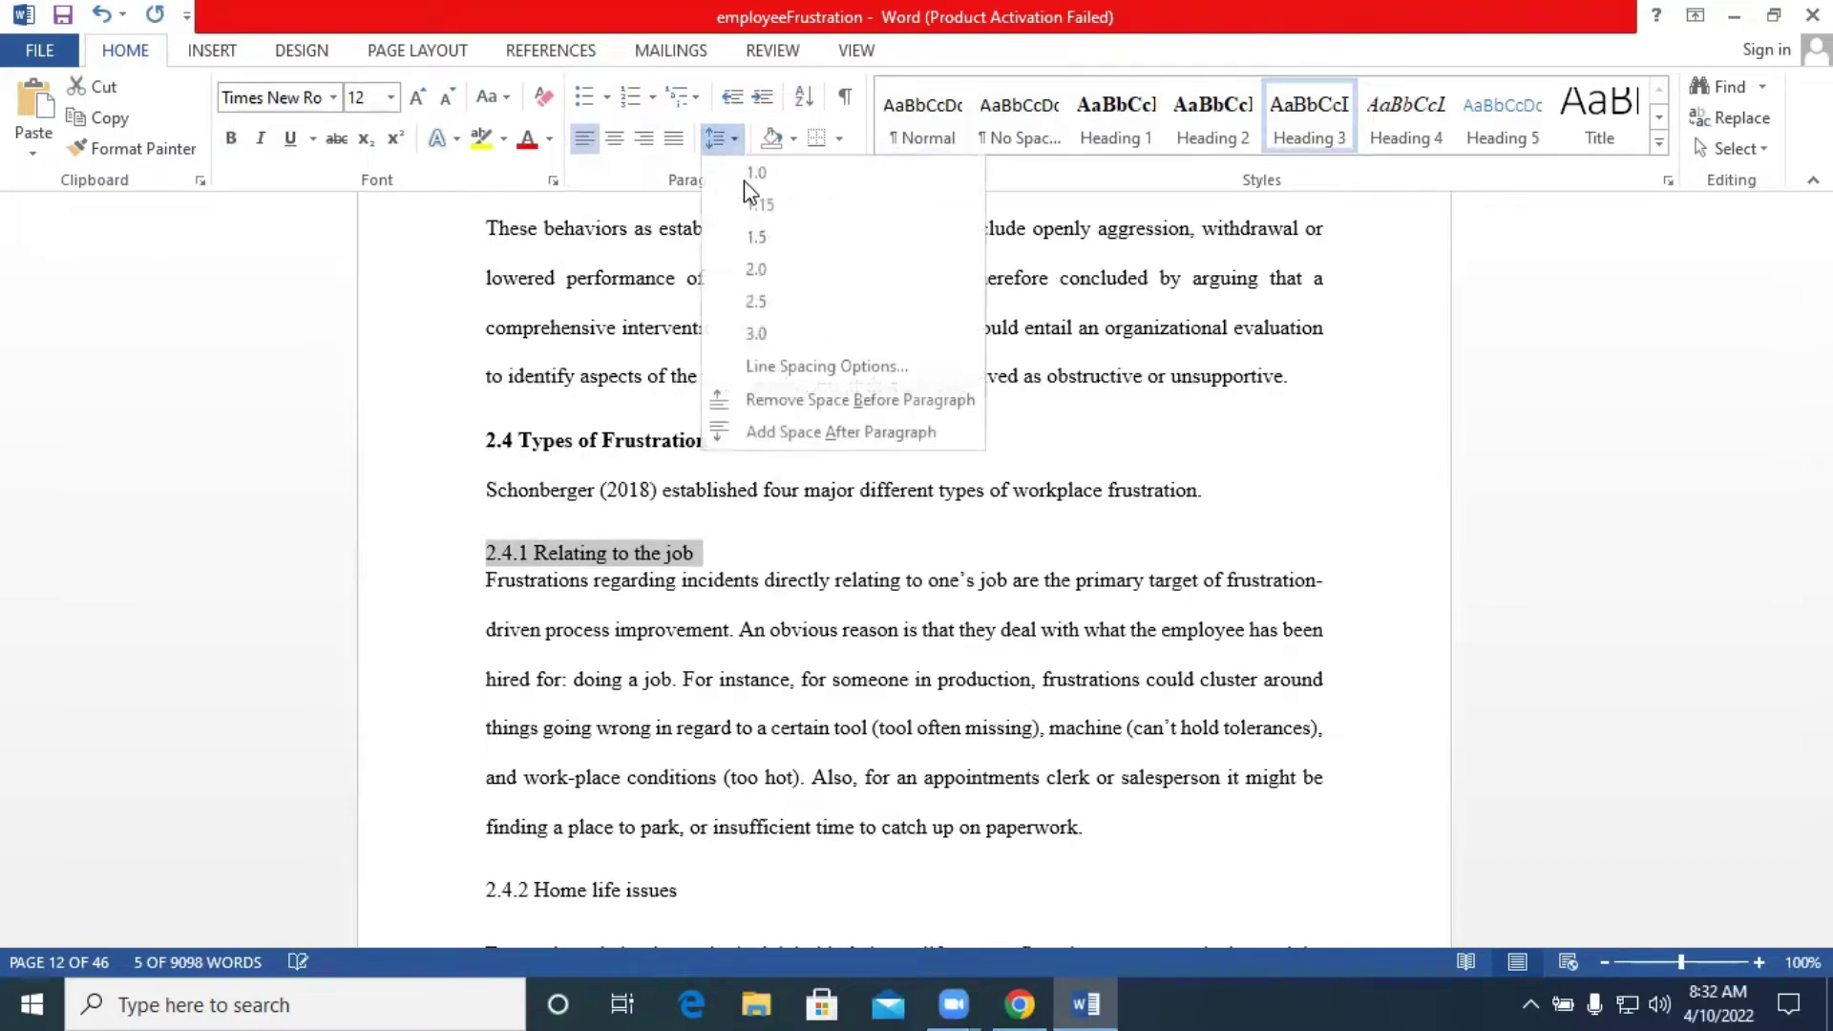
pyautogui.click(756, 269)
pyautogui.scroll(-5, 726, 583)
pyautogui.click(451, 611)
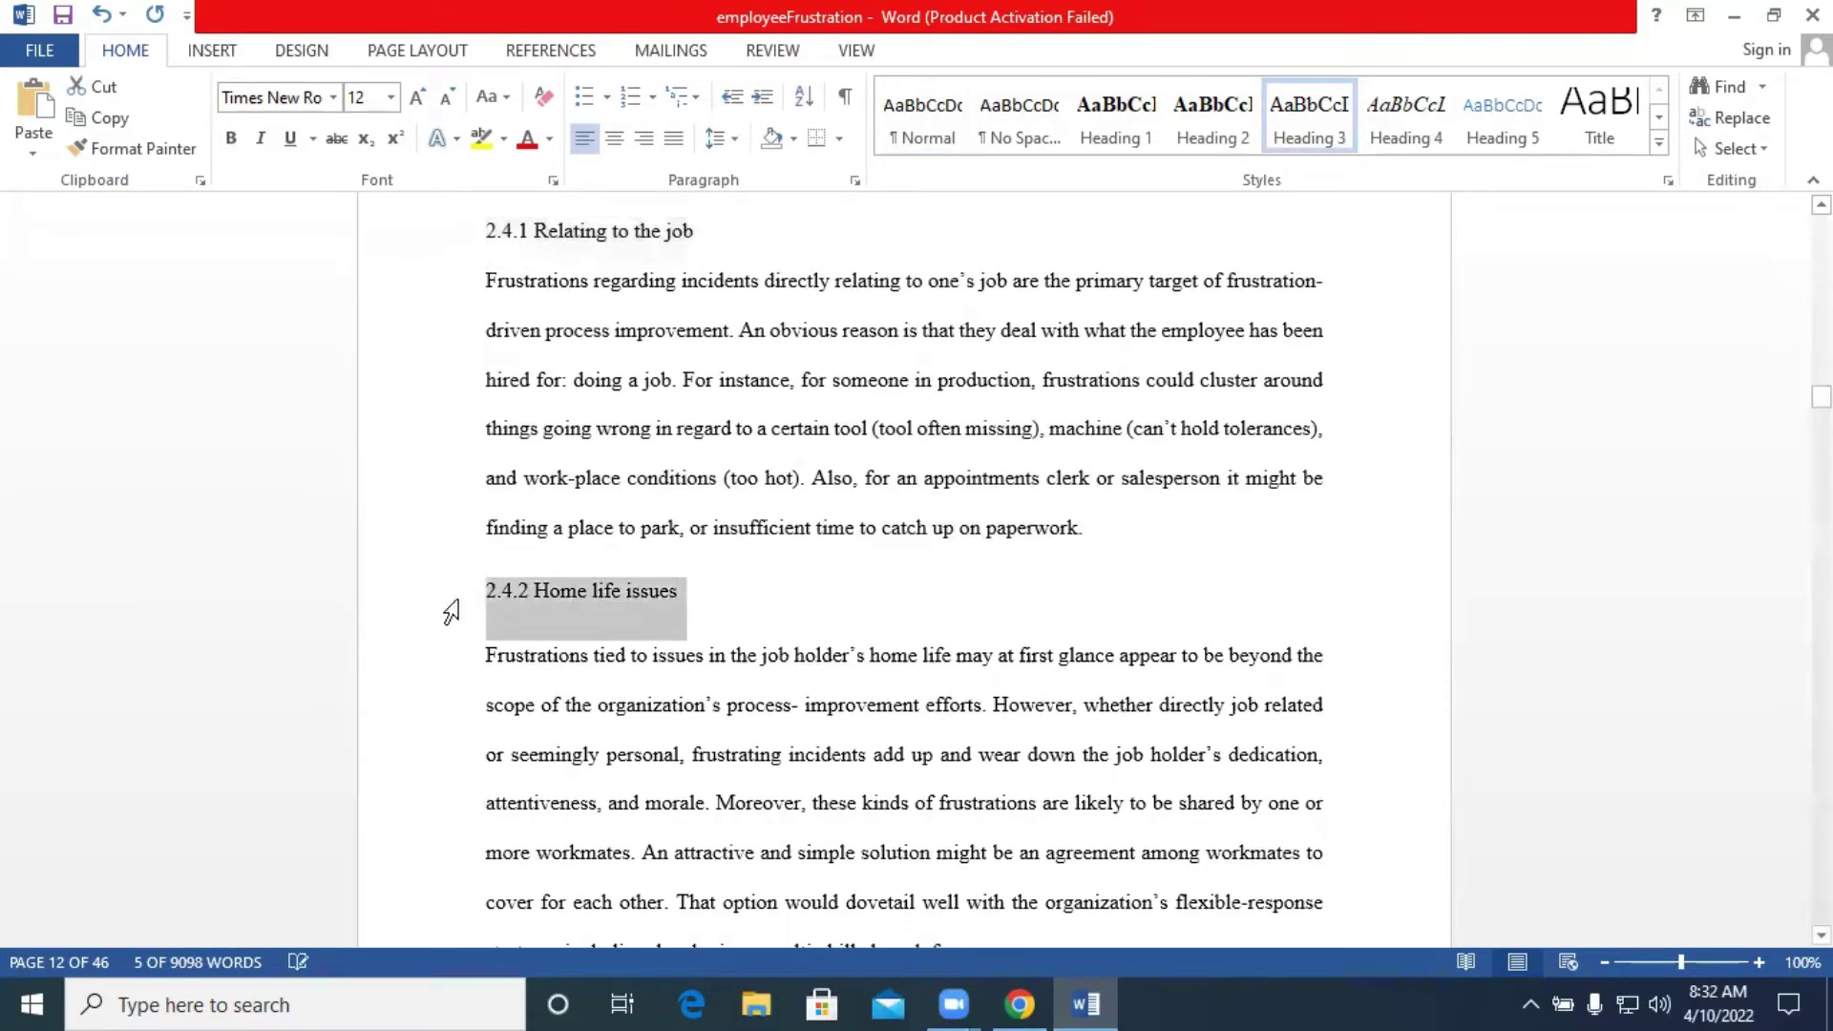
pyautogui.click(1308, 119)
pyautogui.click(720, 141)
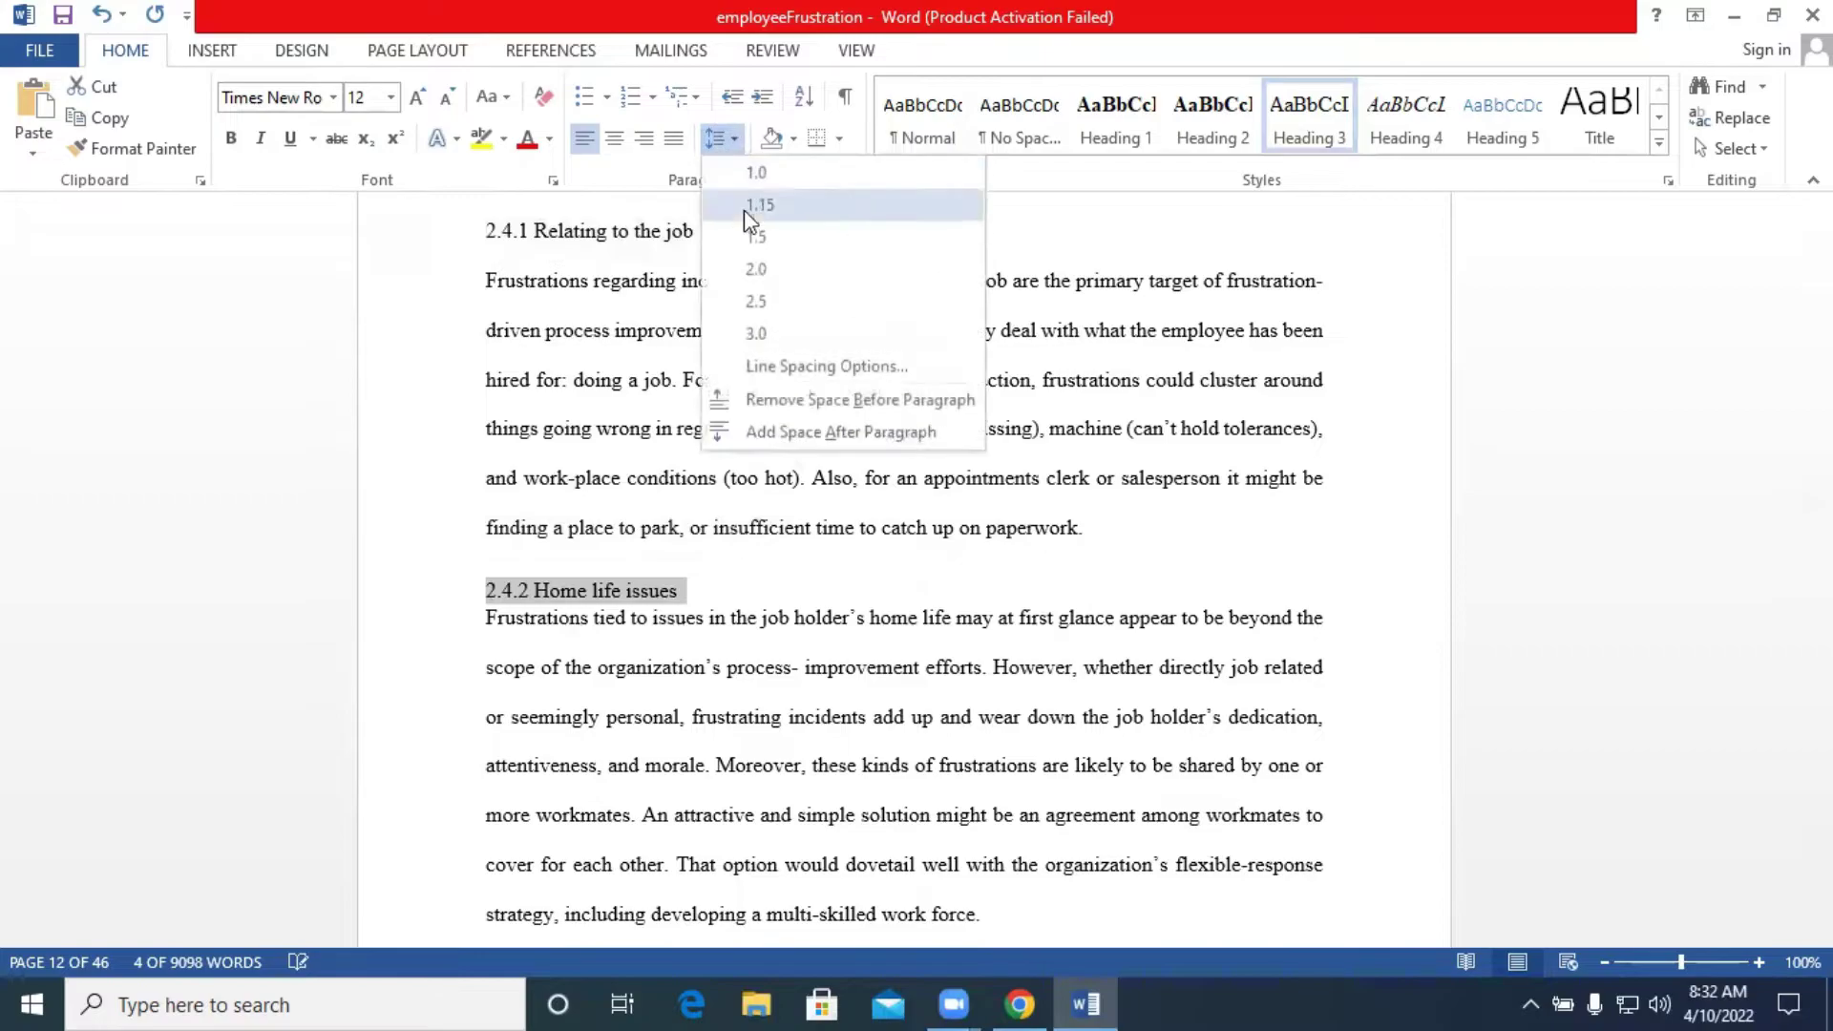
pyautogui.click(749, 269)
pyautogui.click(1688, 308)
pyautogui.moveTo(1821, 396); pyautogui.dragTo(1820, 512)
# Apply Heading 1 to the CHAPTER THREE and RESEARCH METHODOLOGY lines.
pyautogui.scroll(-3, 1369, 532)
pyautogui.scroll(-3, 1366, 528)
pyautogui.scroll(3, 740, 478)
pyautogui.click(784, 518)
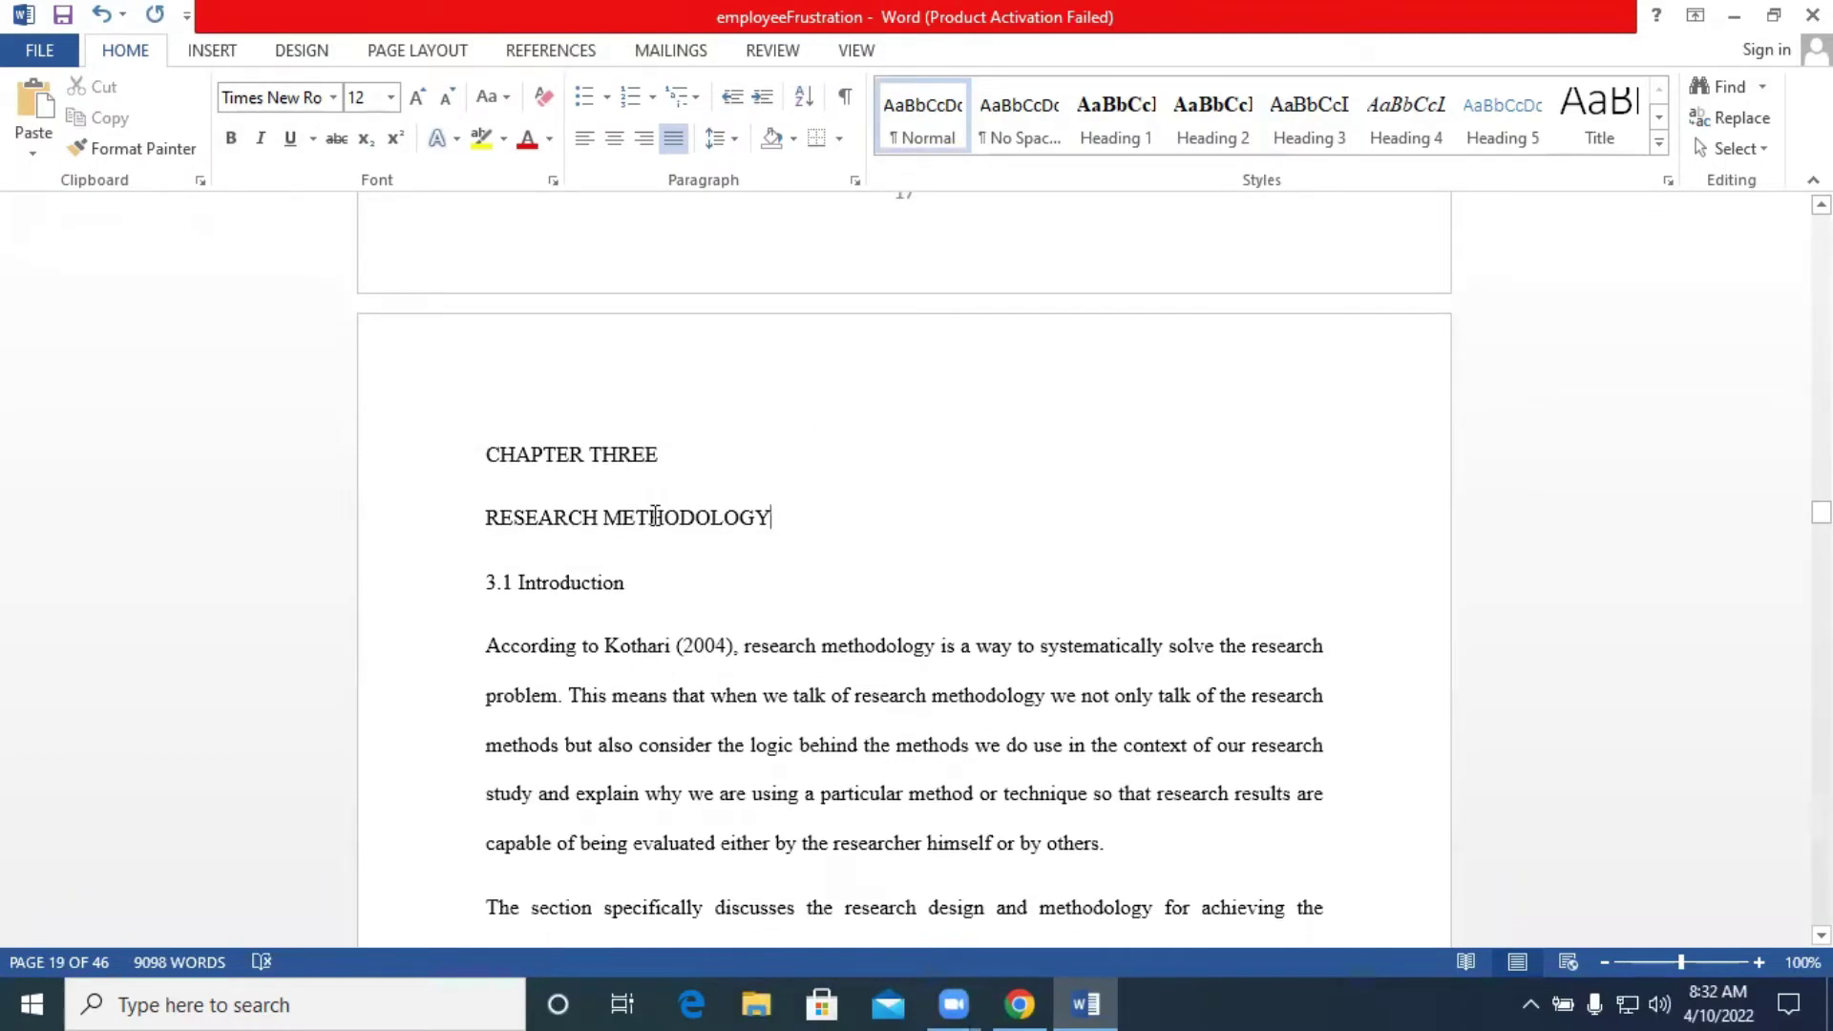
pyautogui.moveTo(655, 516); pyautogui.dragTo(489, 454)
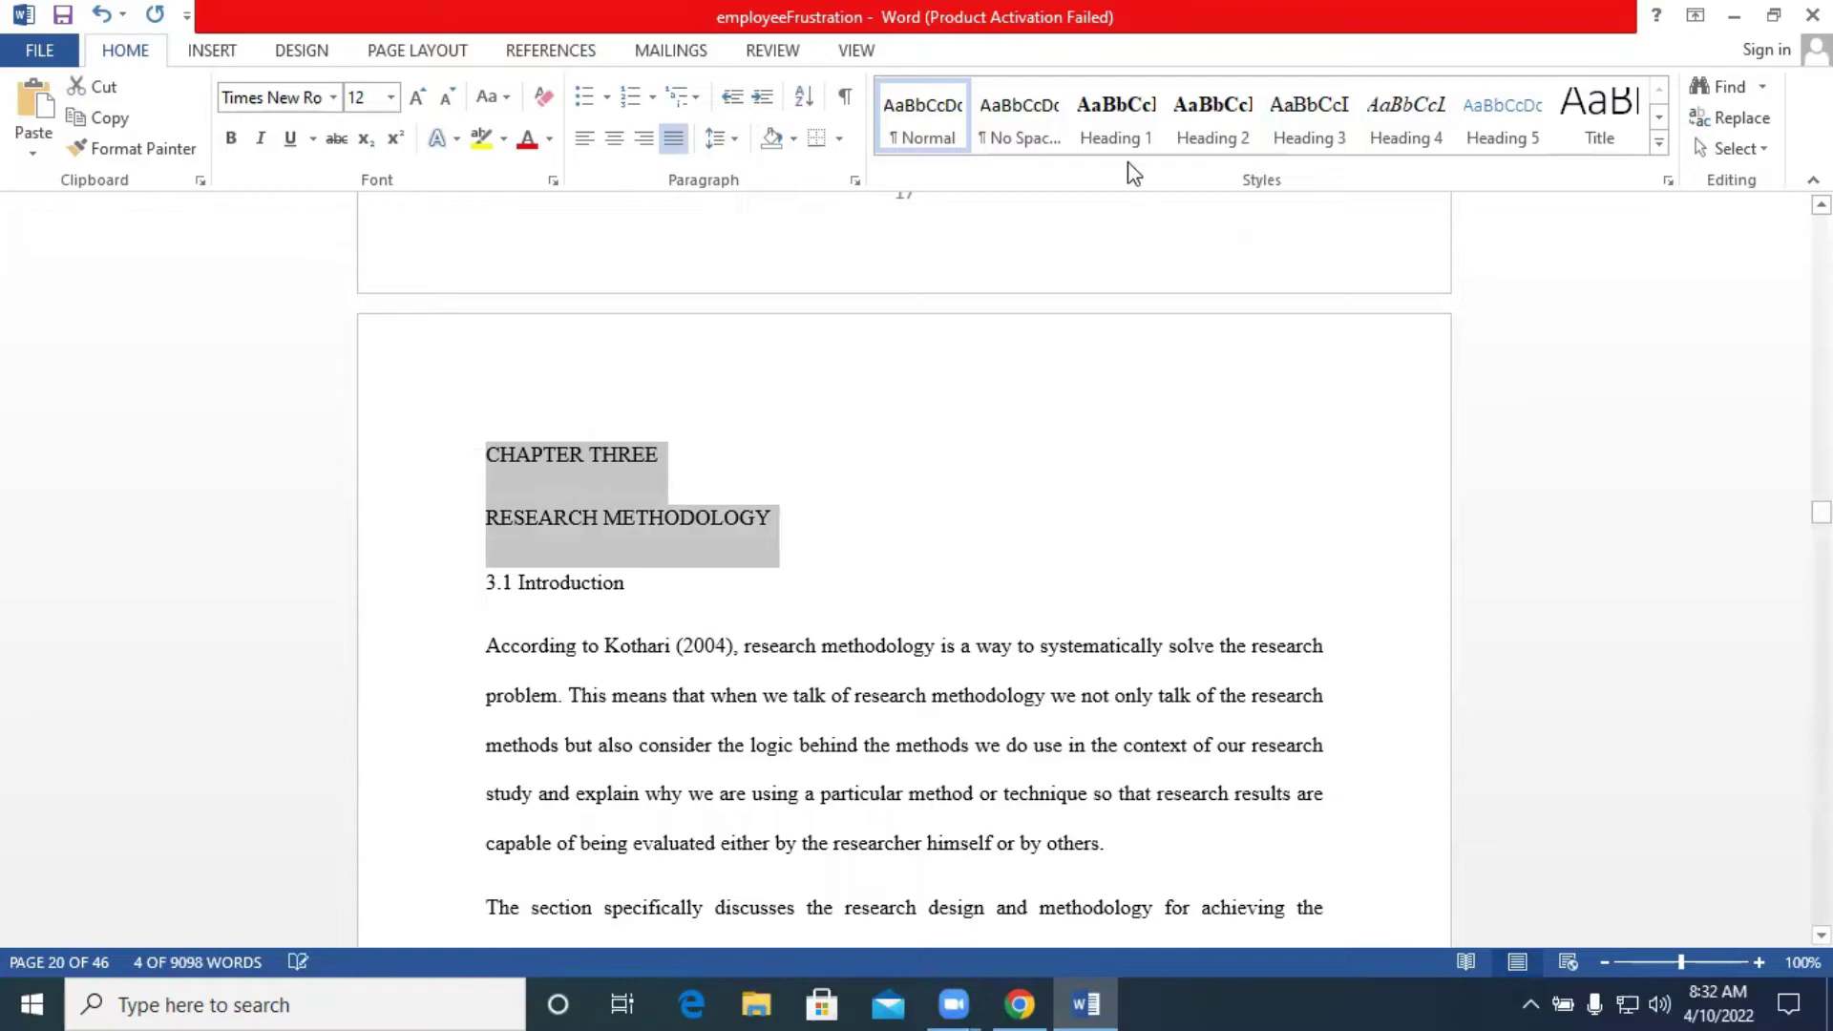
pyautogui.click(1112, 113)
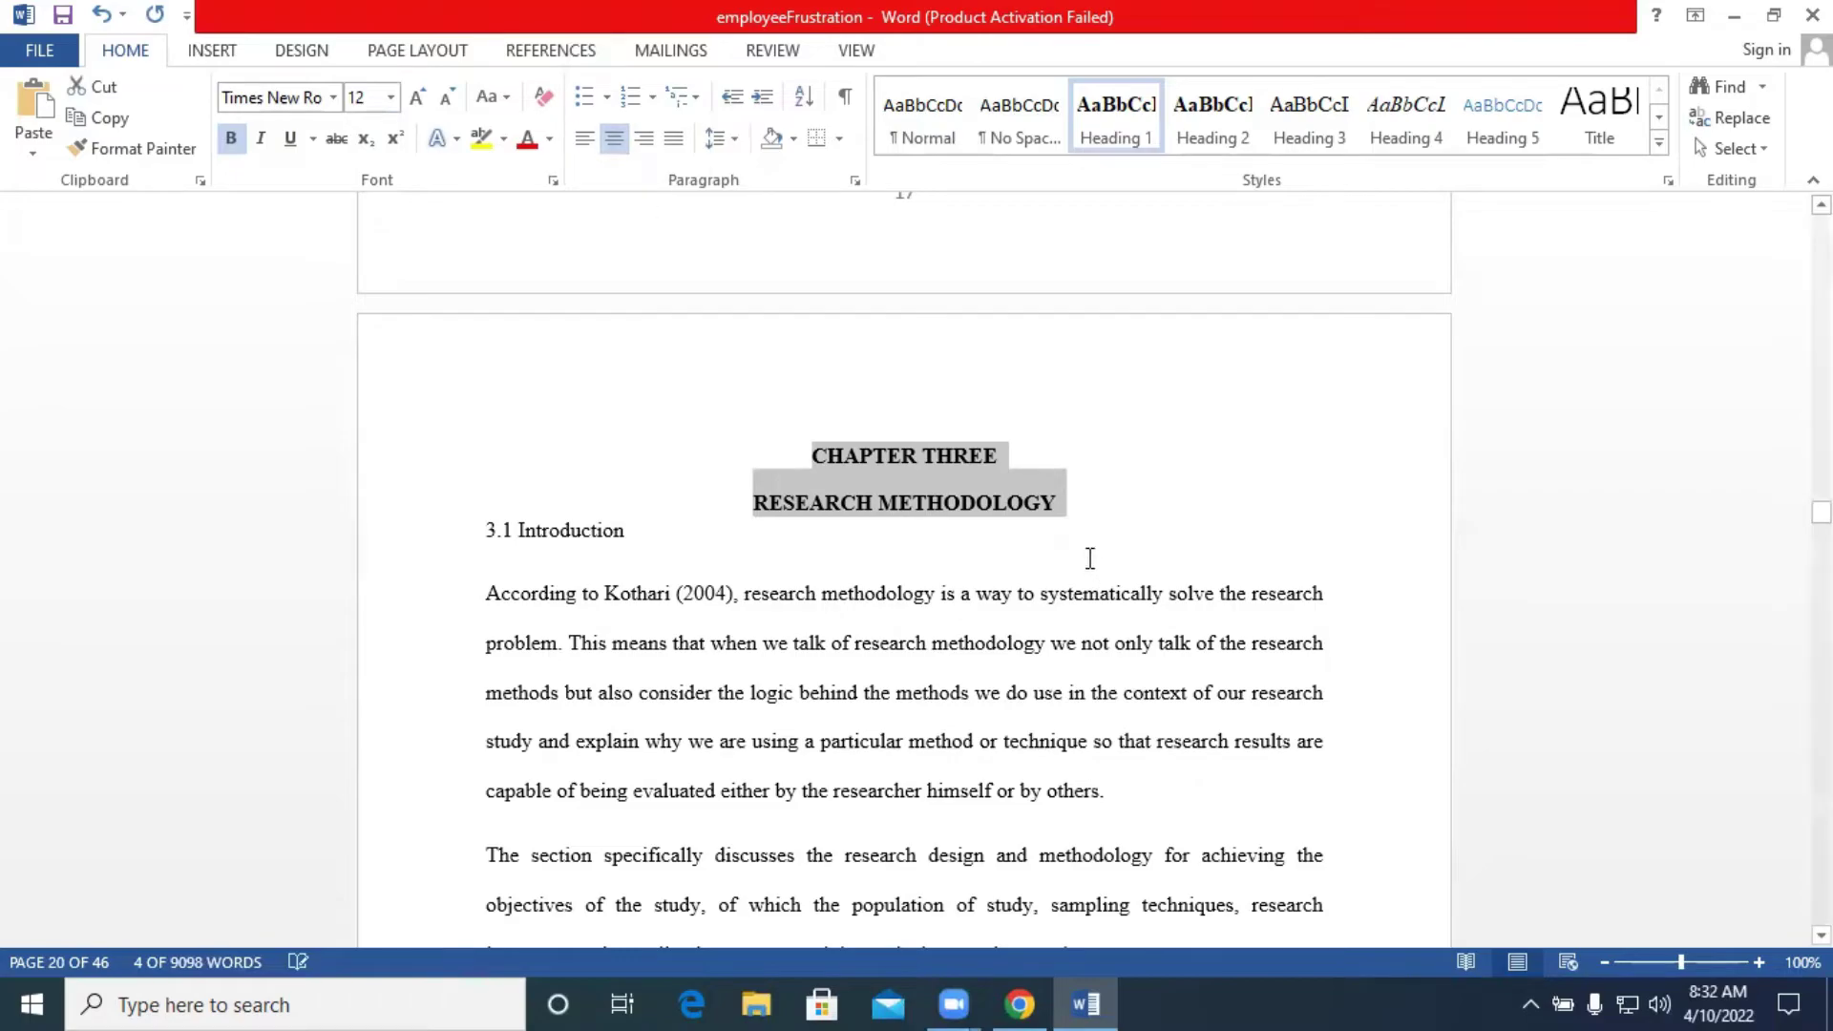
# Confirm the Heading 1 style as Times New Roman 12 pt bold, centred.
pyautogui.rightClick(1125, 118)
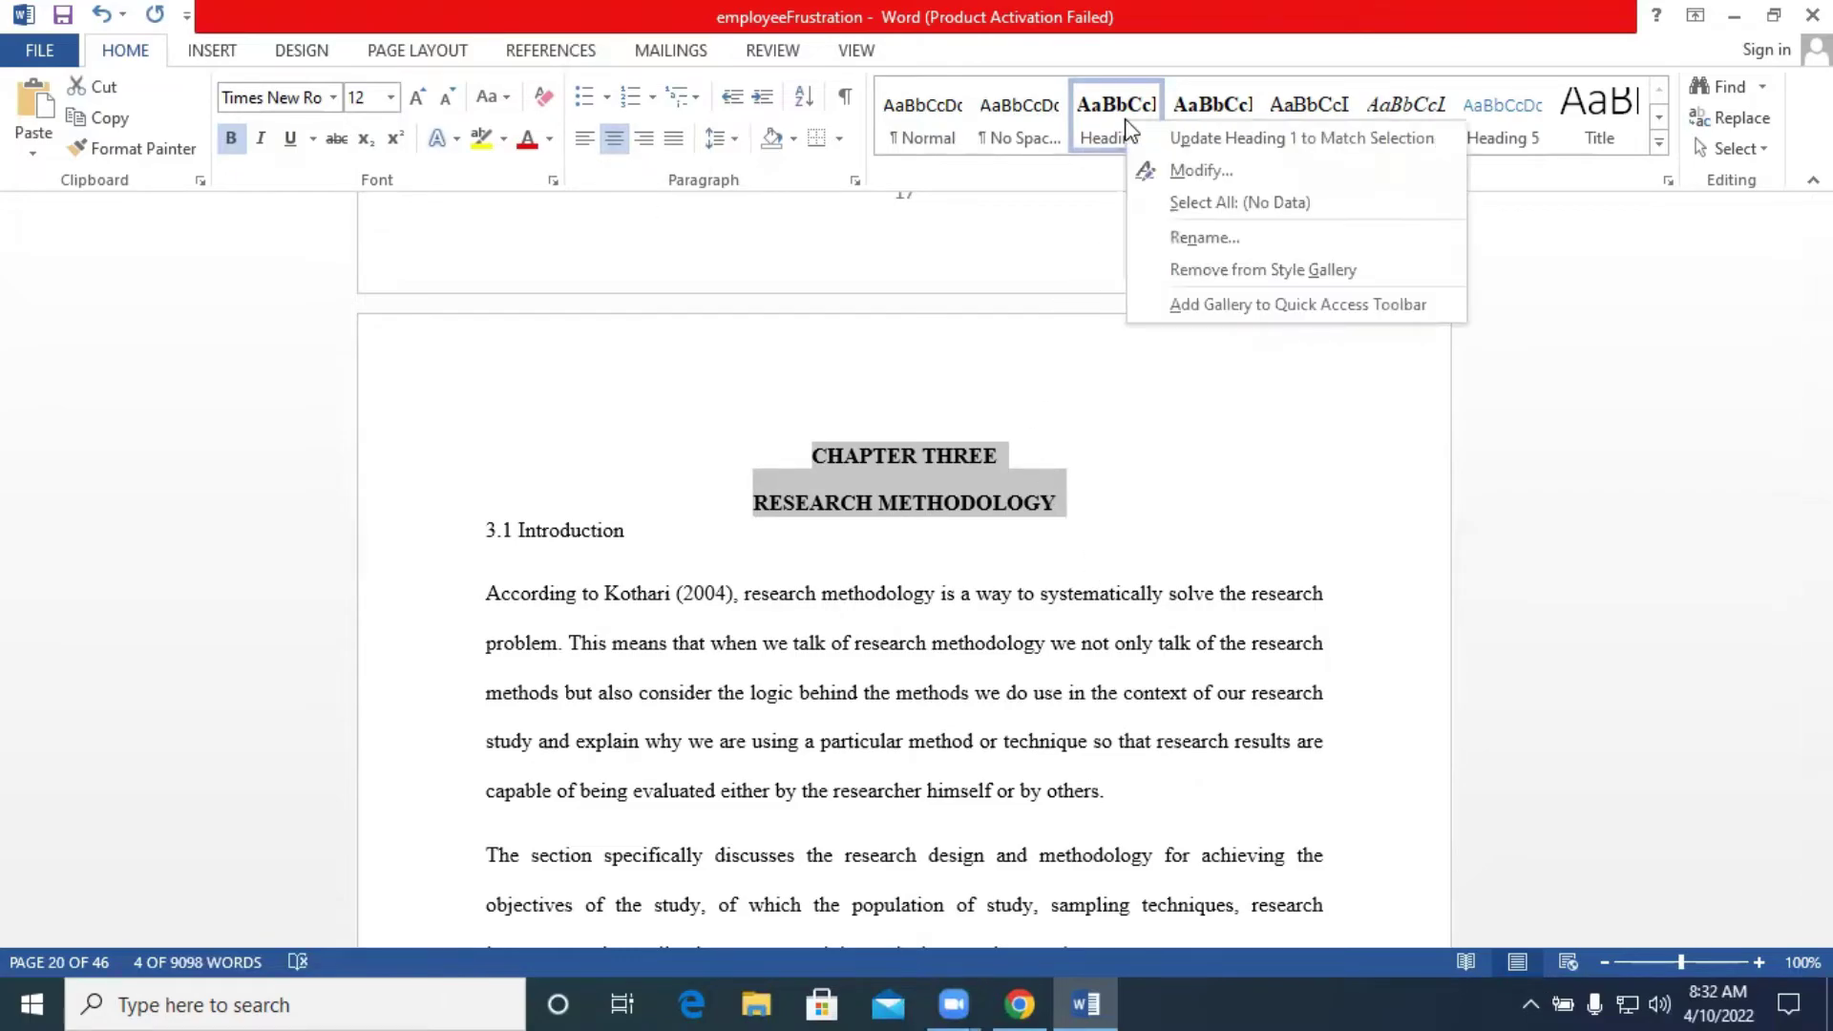
pyautogui.click(1184, 170)
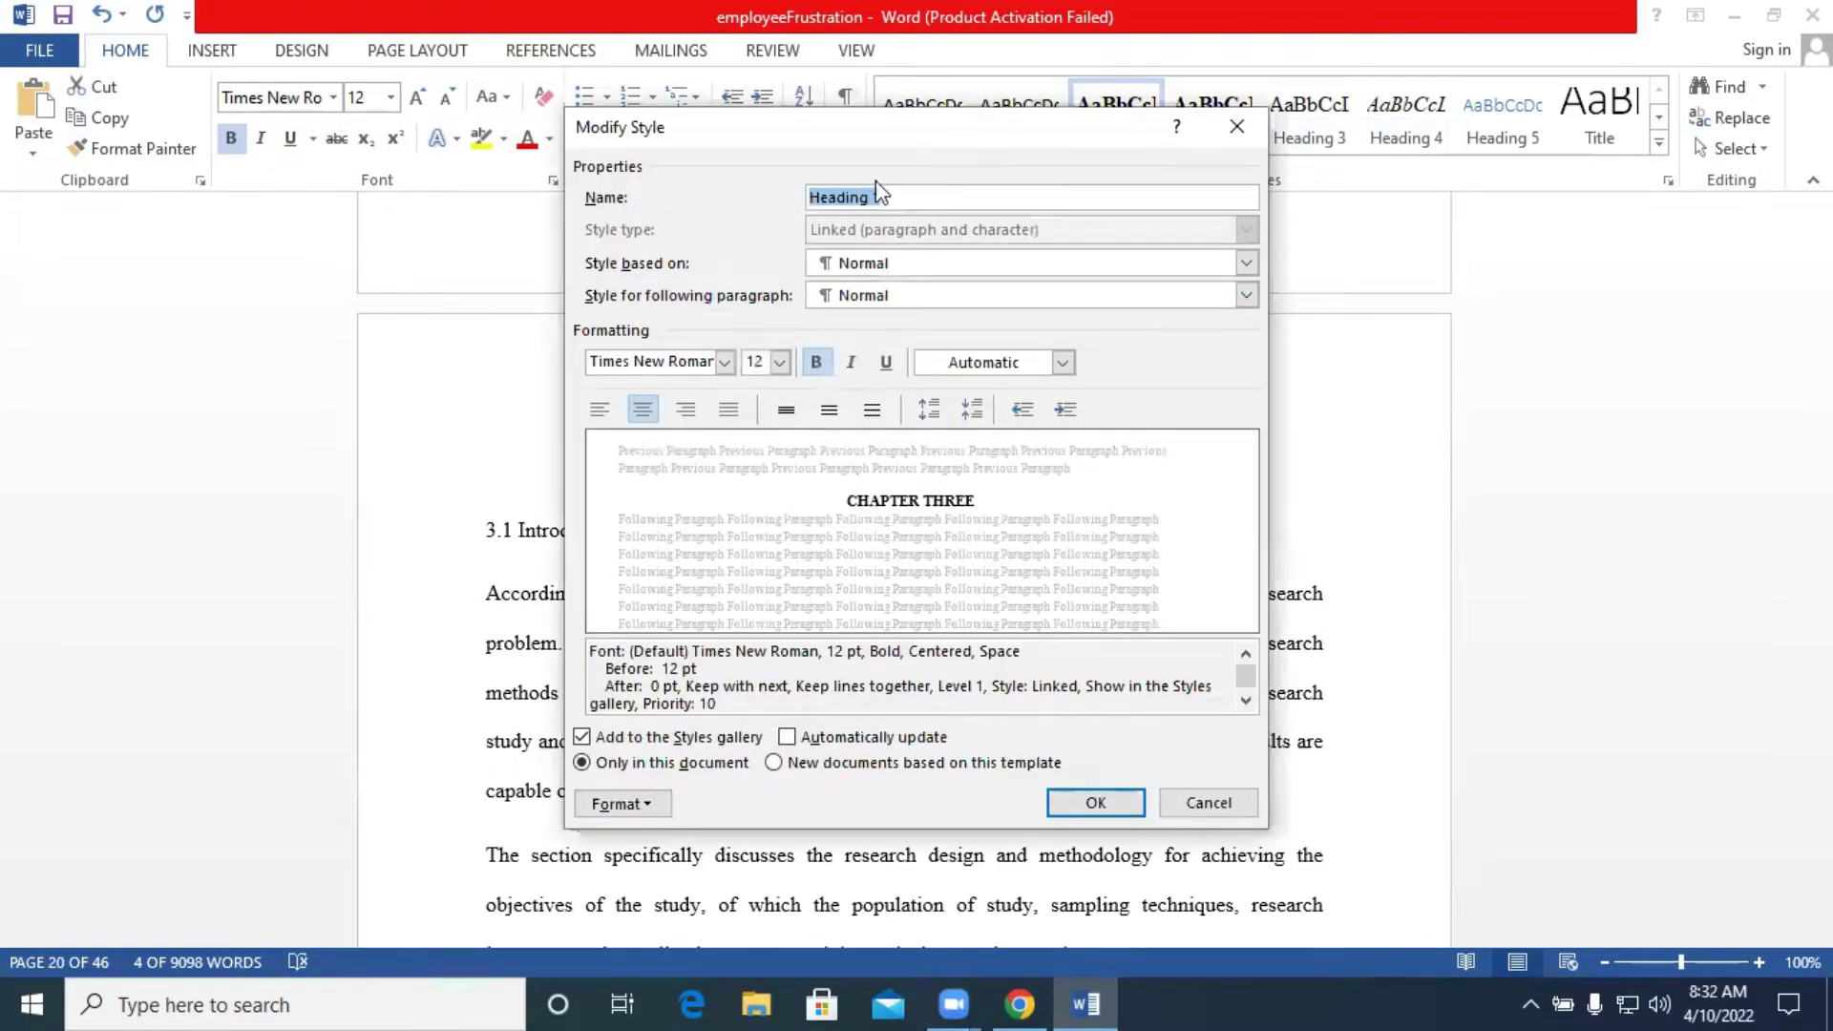
pyautogui.click(1096, 805)
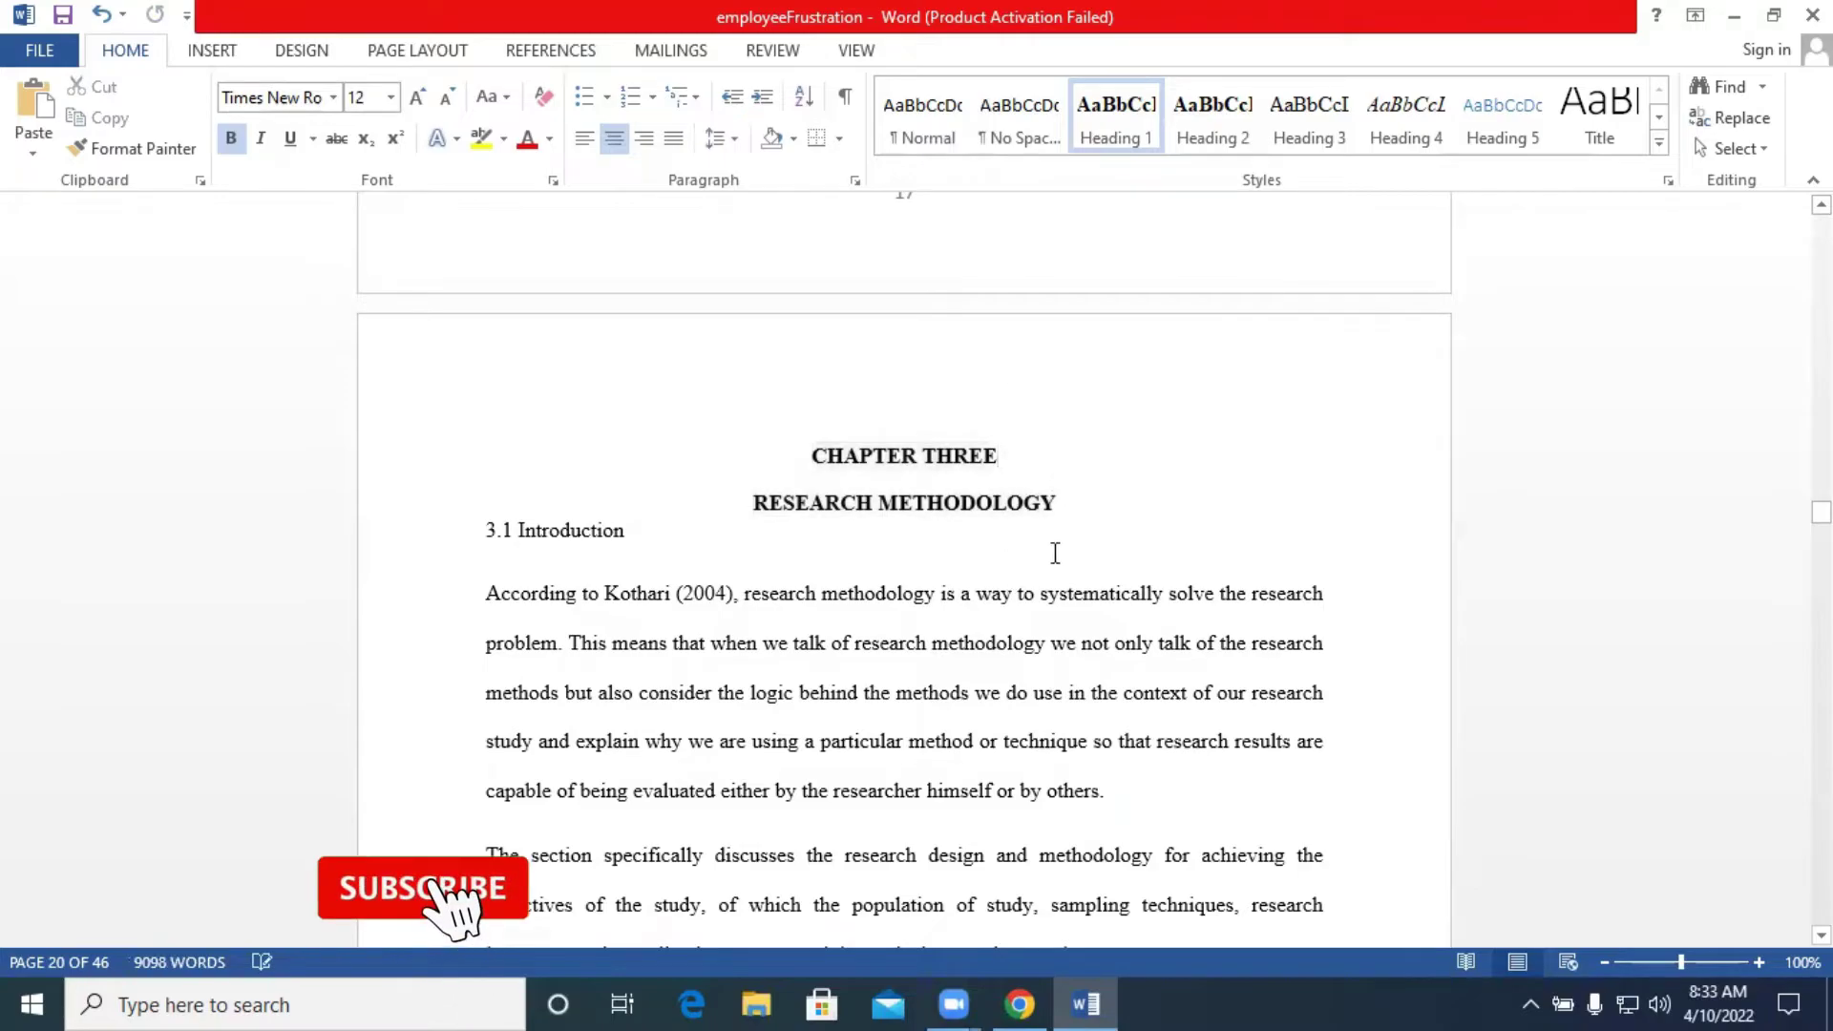
# Update the entire table of contents to add 2.3–2.4.2 and Chapter Three on page 18.
pyautogui.scroll(10, 1092, 571)
pyautogui.scroll(-3, 1092, 571)
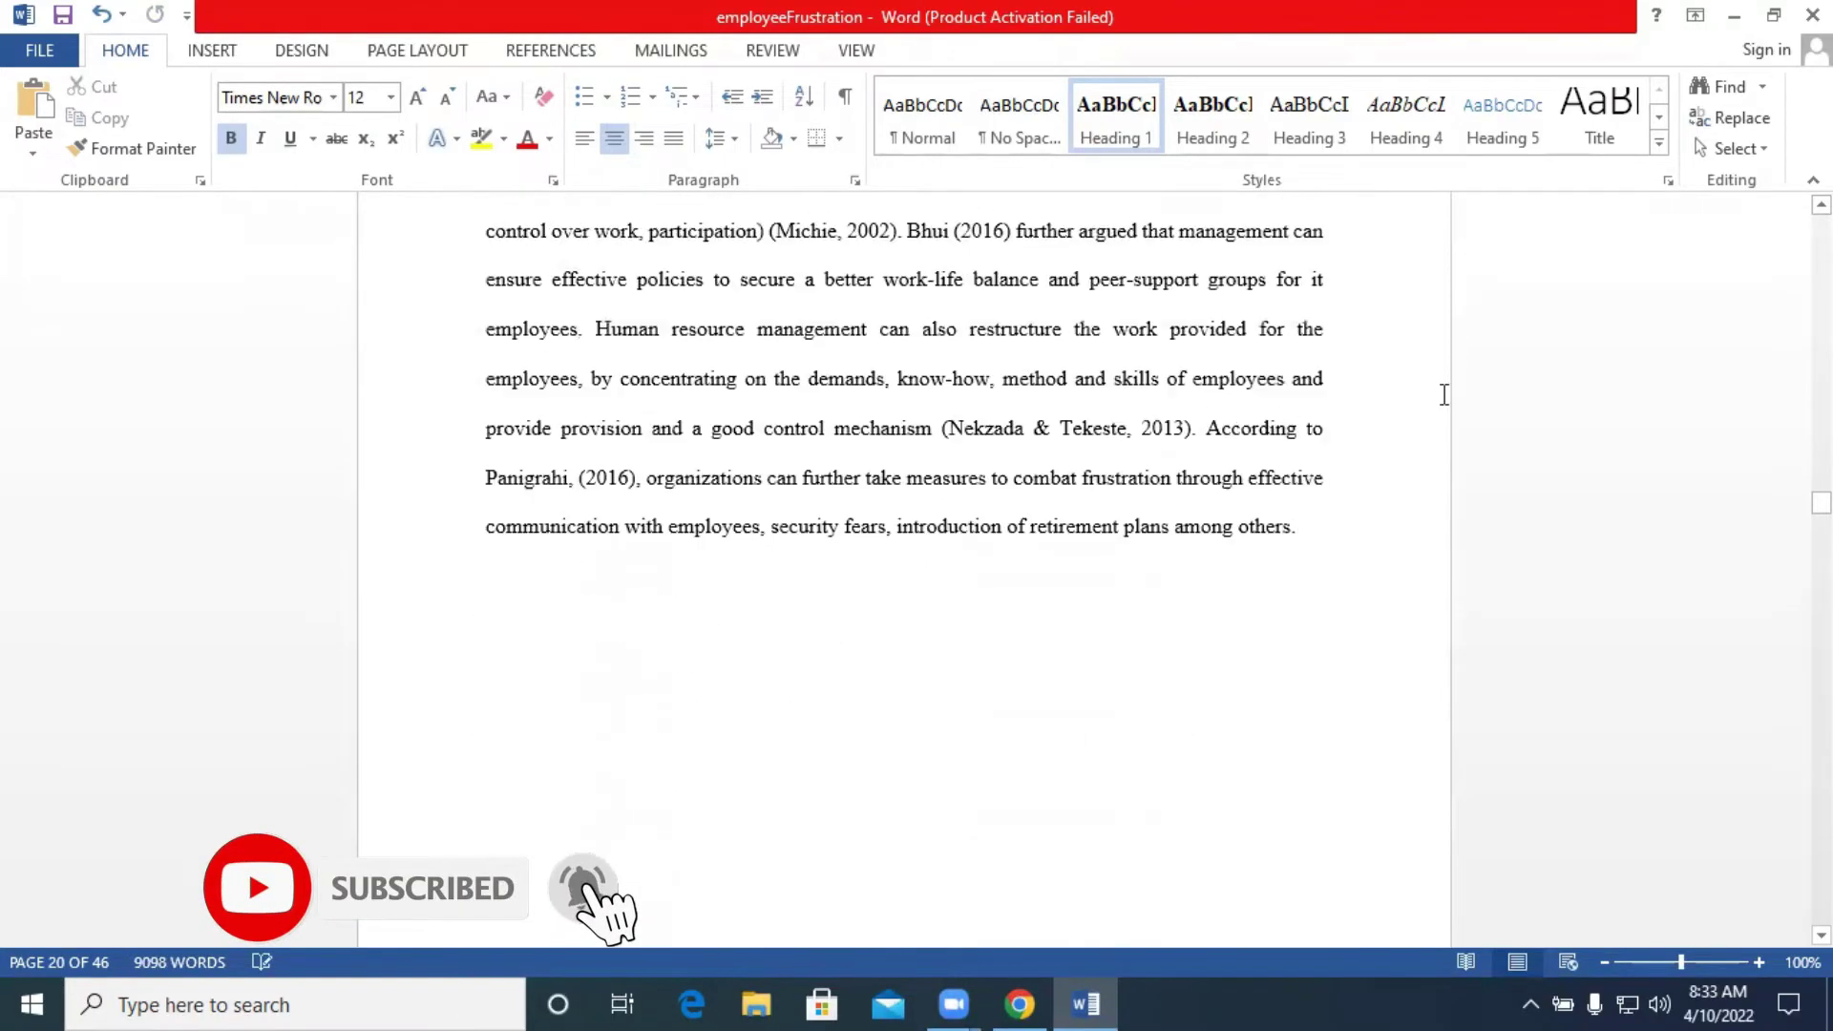
pyautogui.moveTo(1822, 503); pyautogui.dragTo(1822, 244)
pyautogui.scroll(-2, 1304, 618)
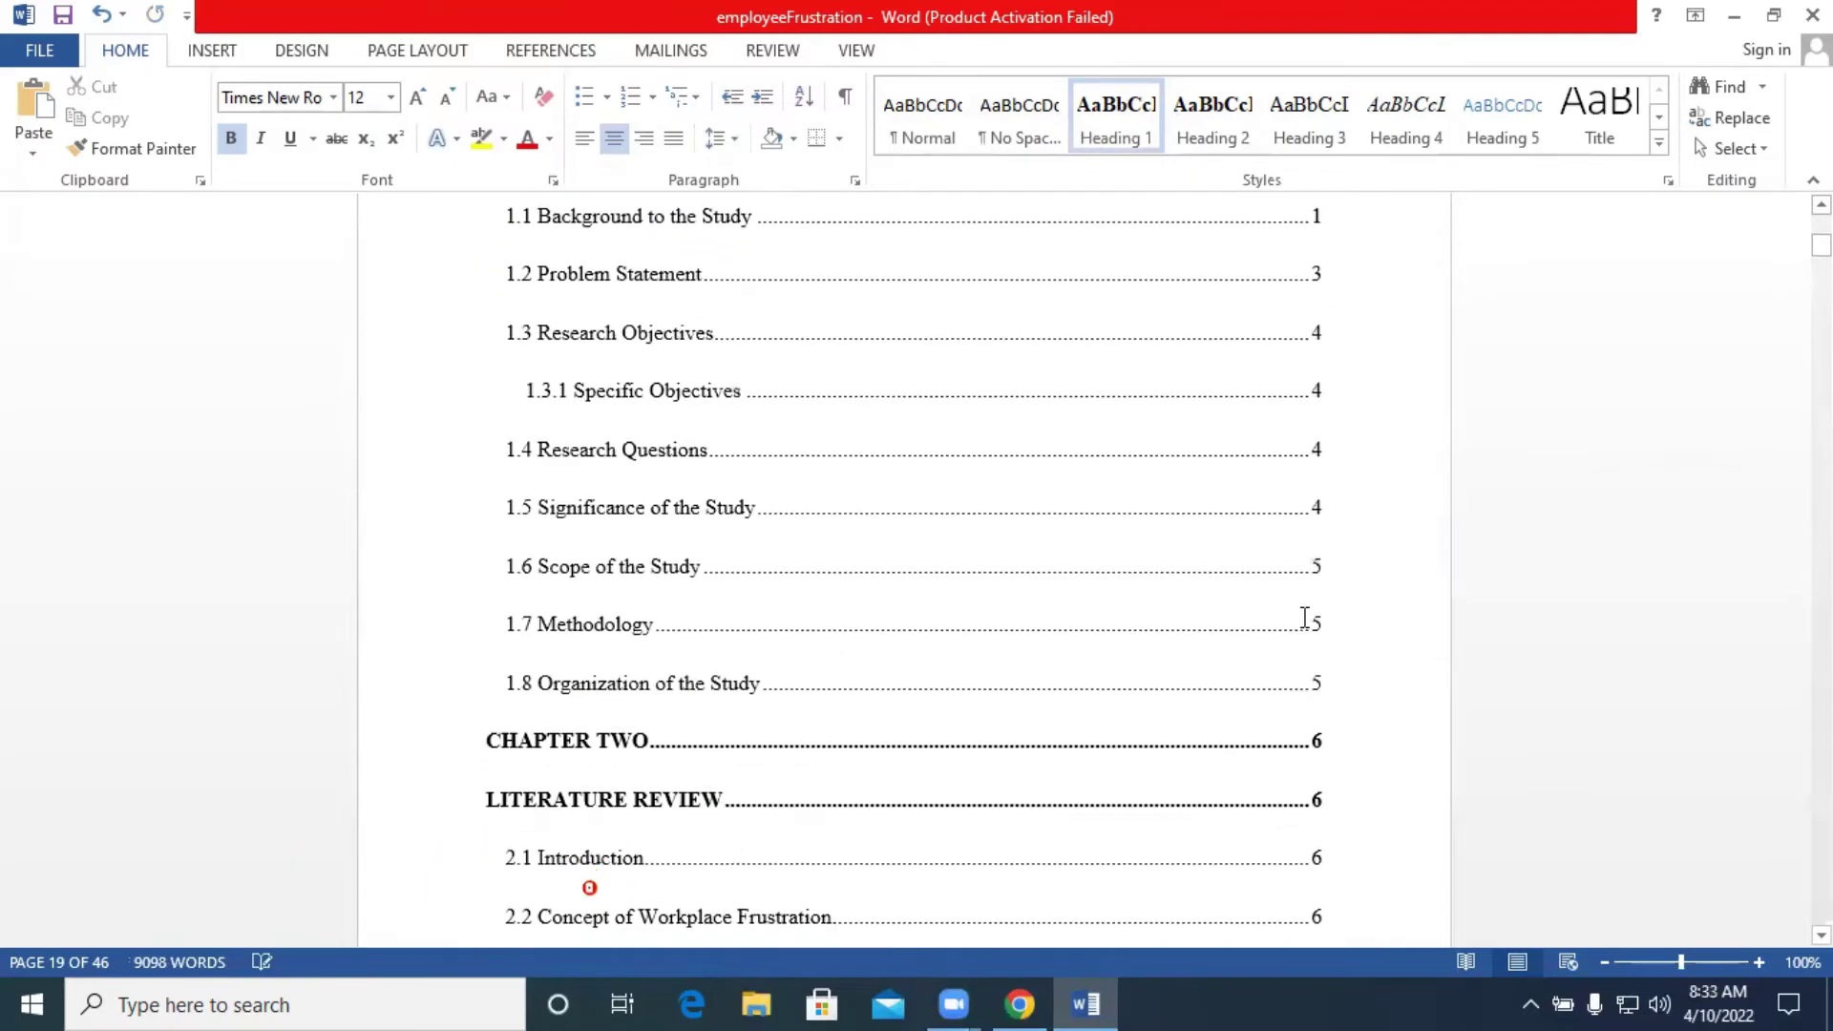
pyautogui.click(736, 585)
pyautogui.scroll(3, 736, 585)
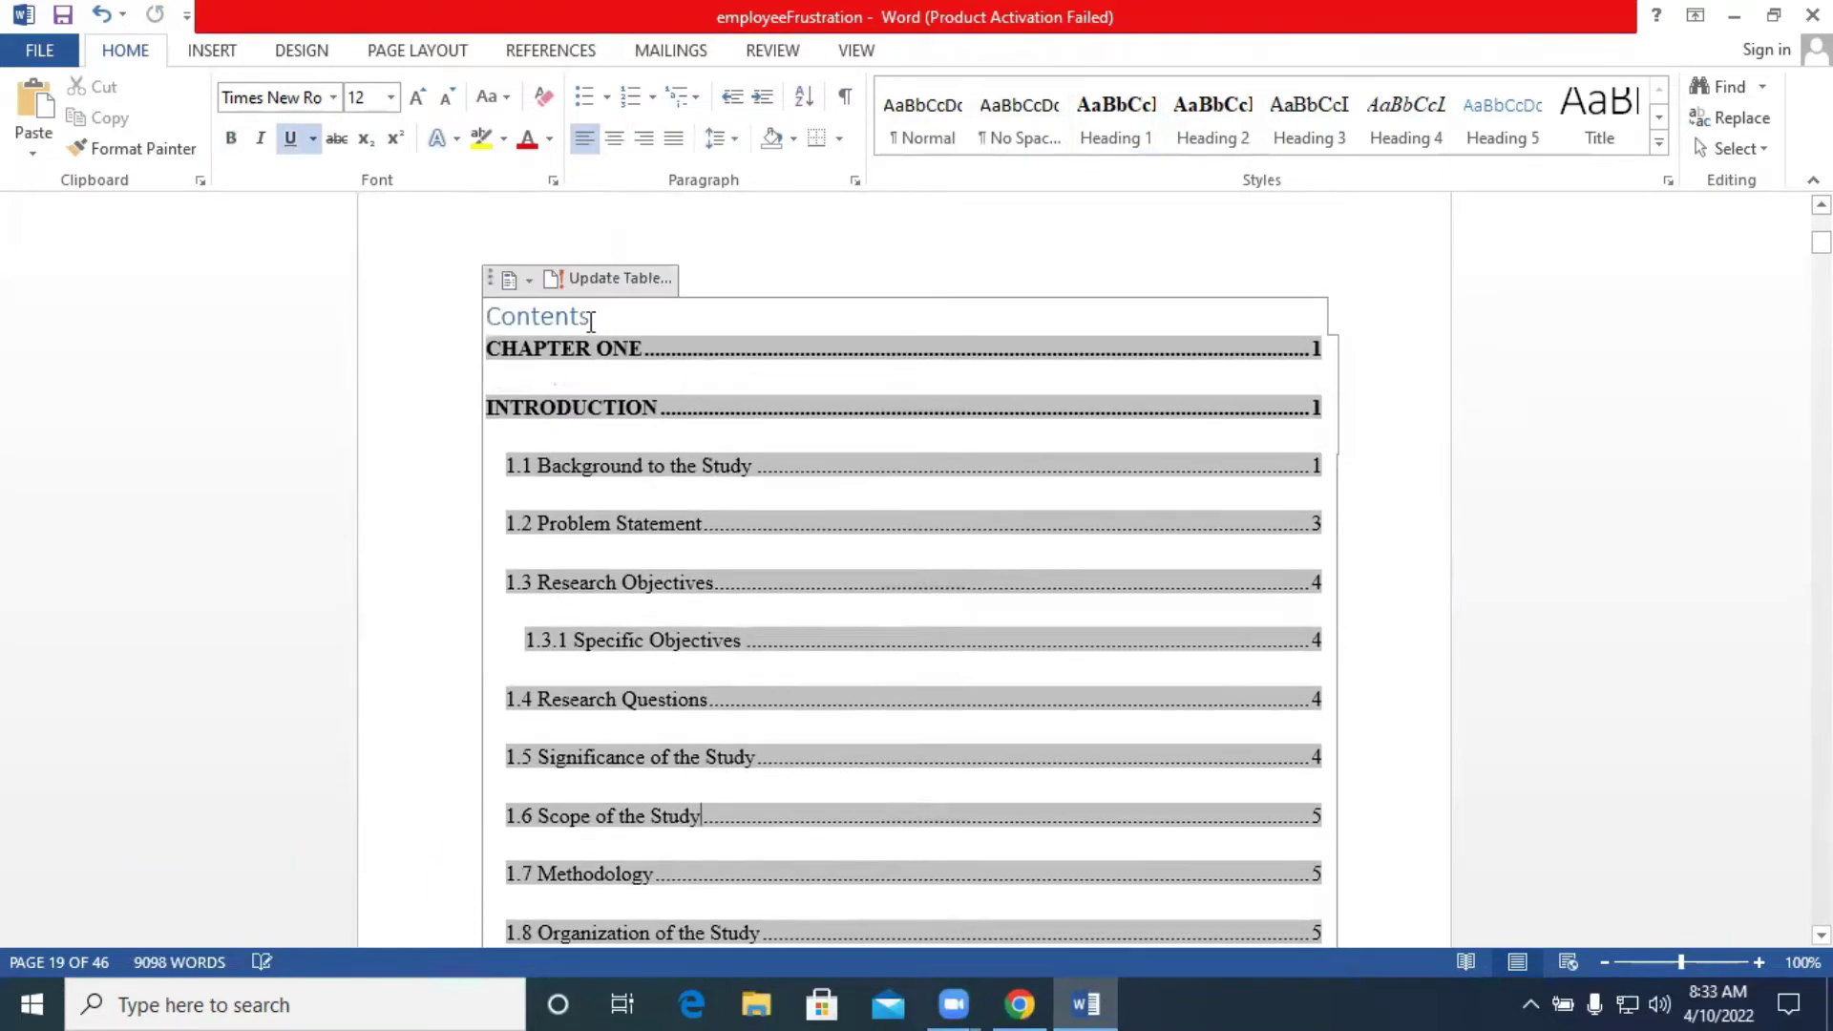
pyautogui.click(589, 282)
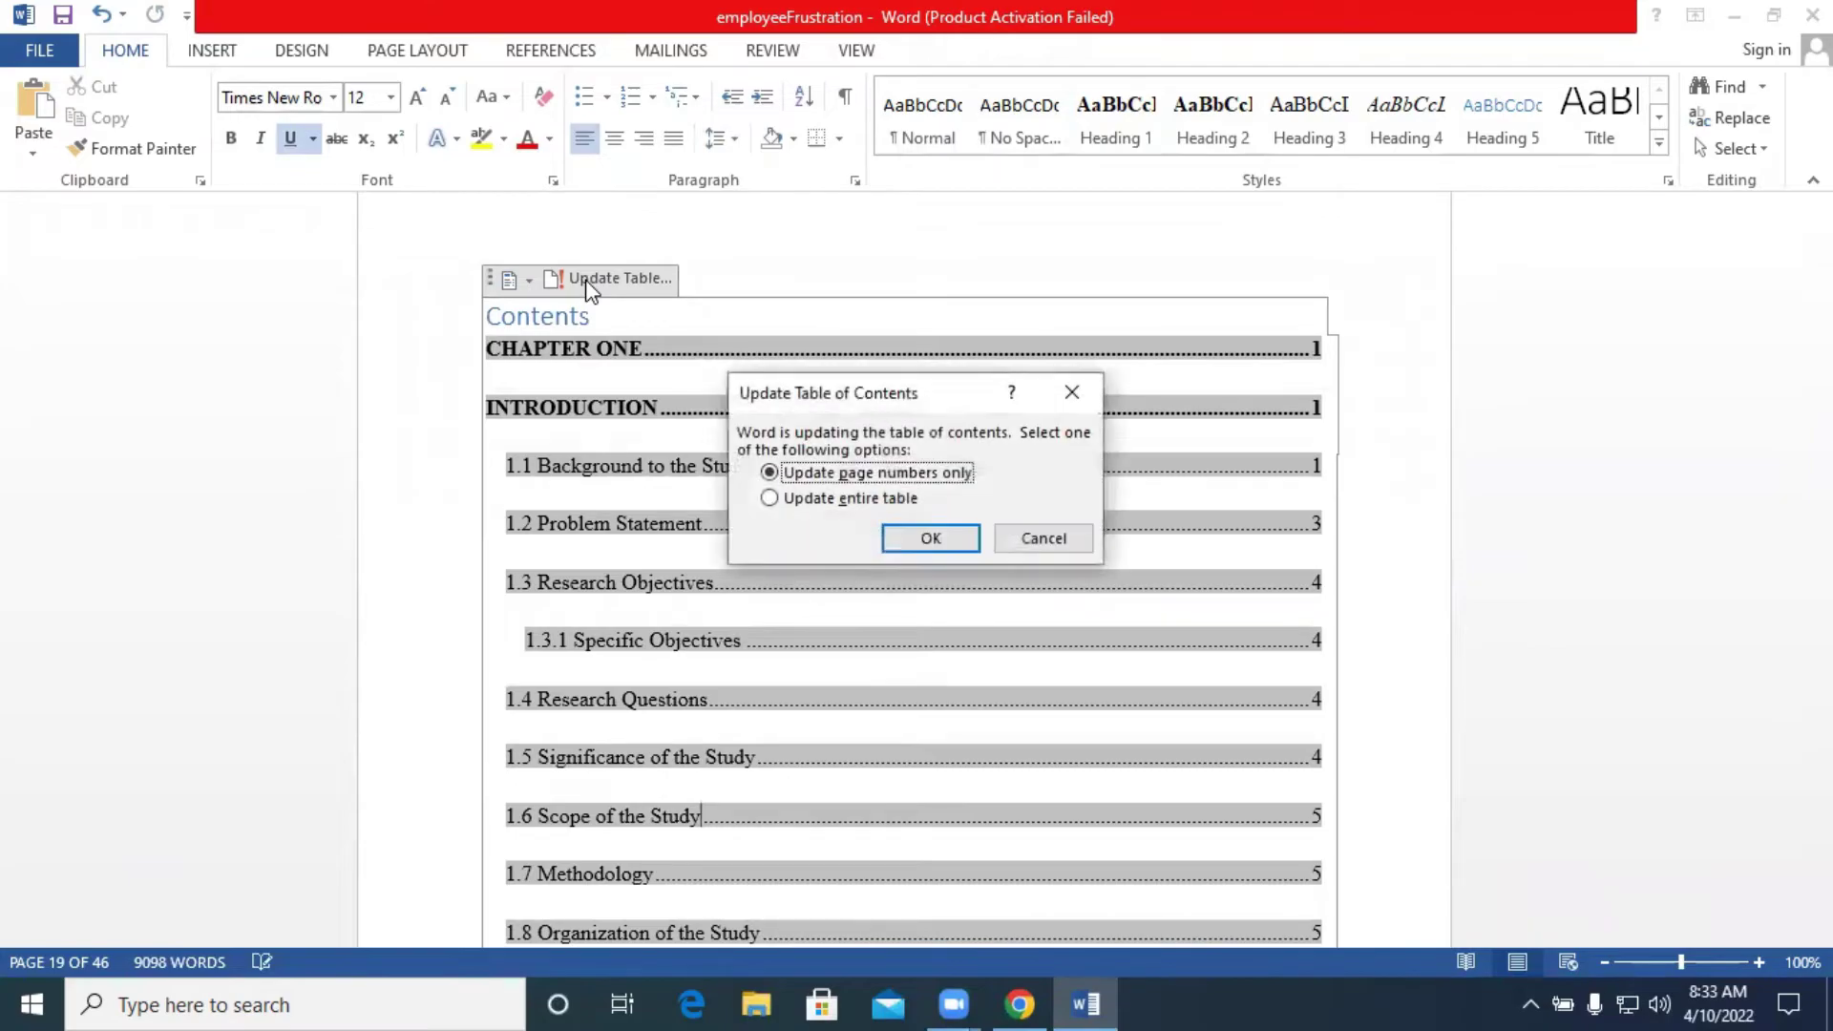
pyautogui.click(816, 501)
pyautogui.click(928, 537)
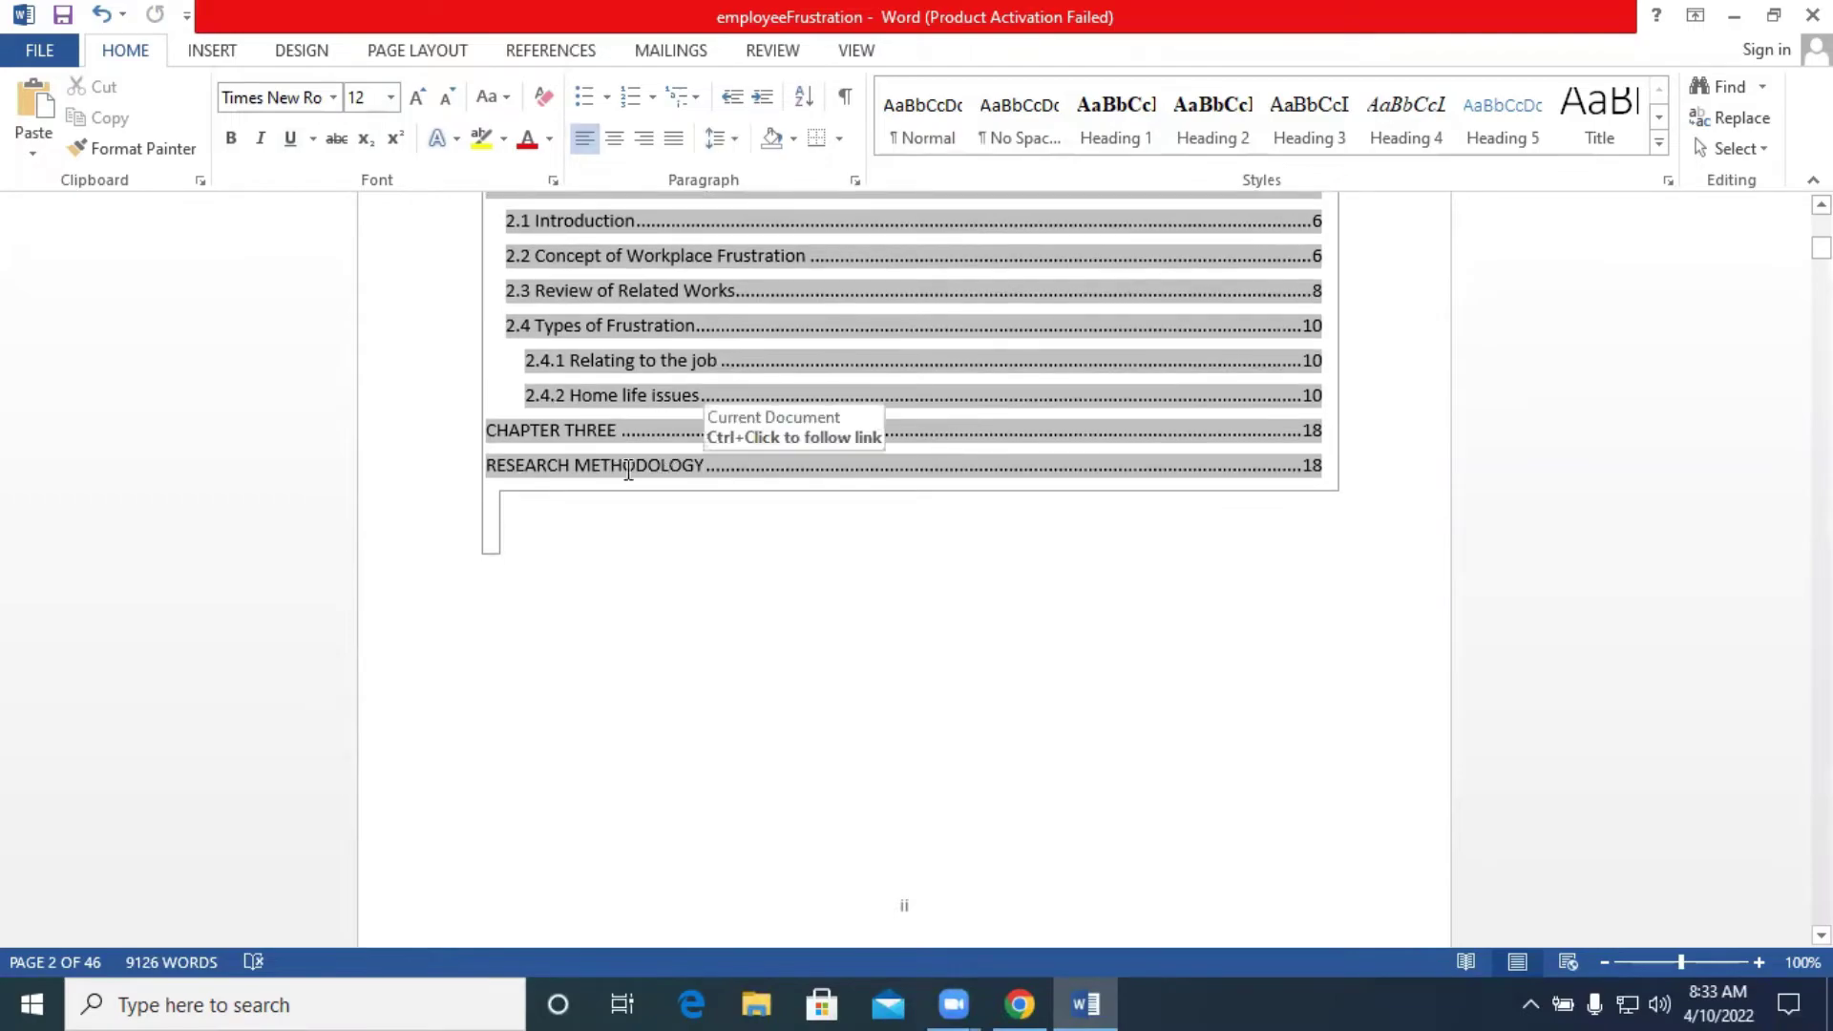
pyautogui.scroll(3, 604, 462)
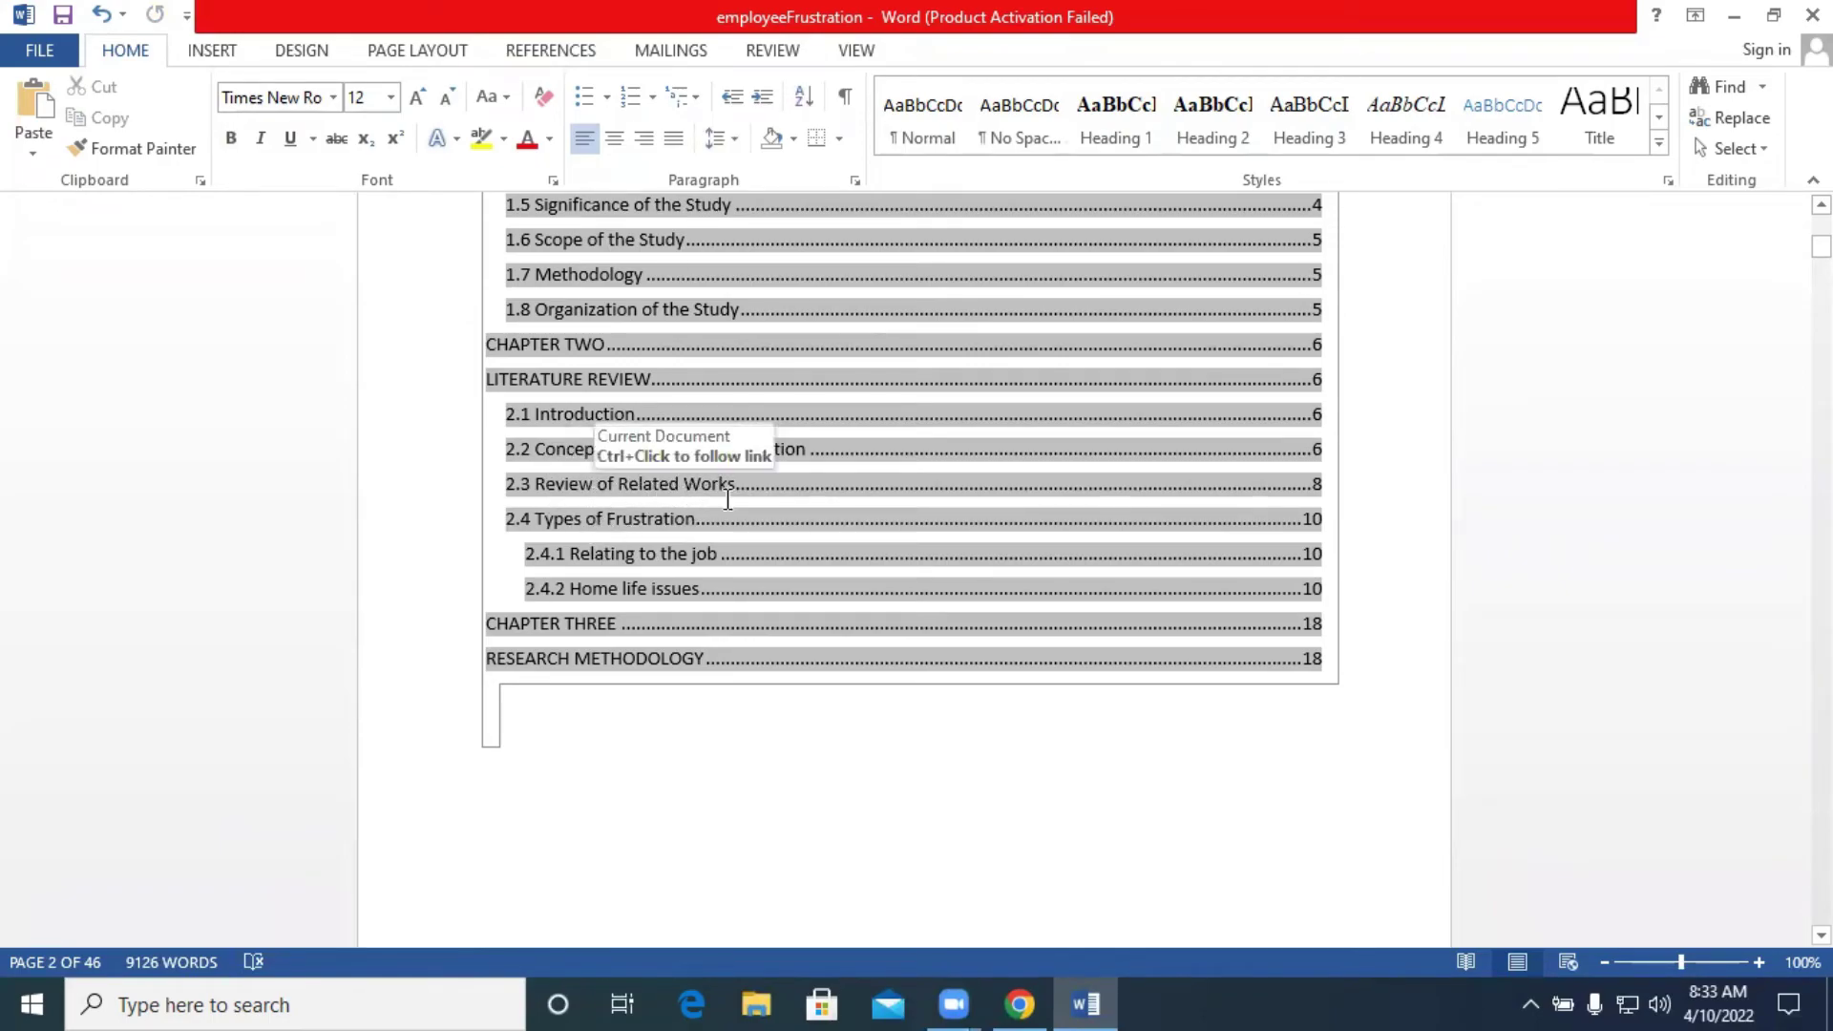
pyautogui.scroll(5, 698, 593)
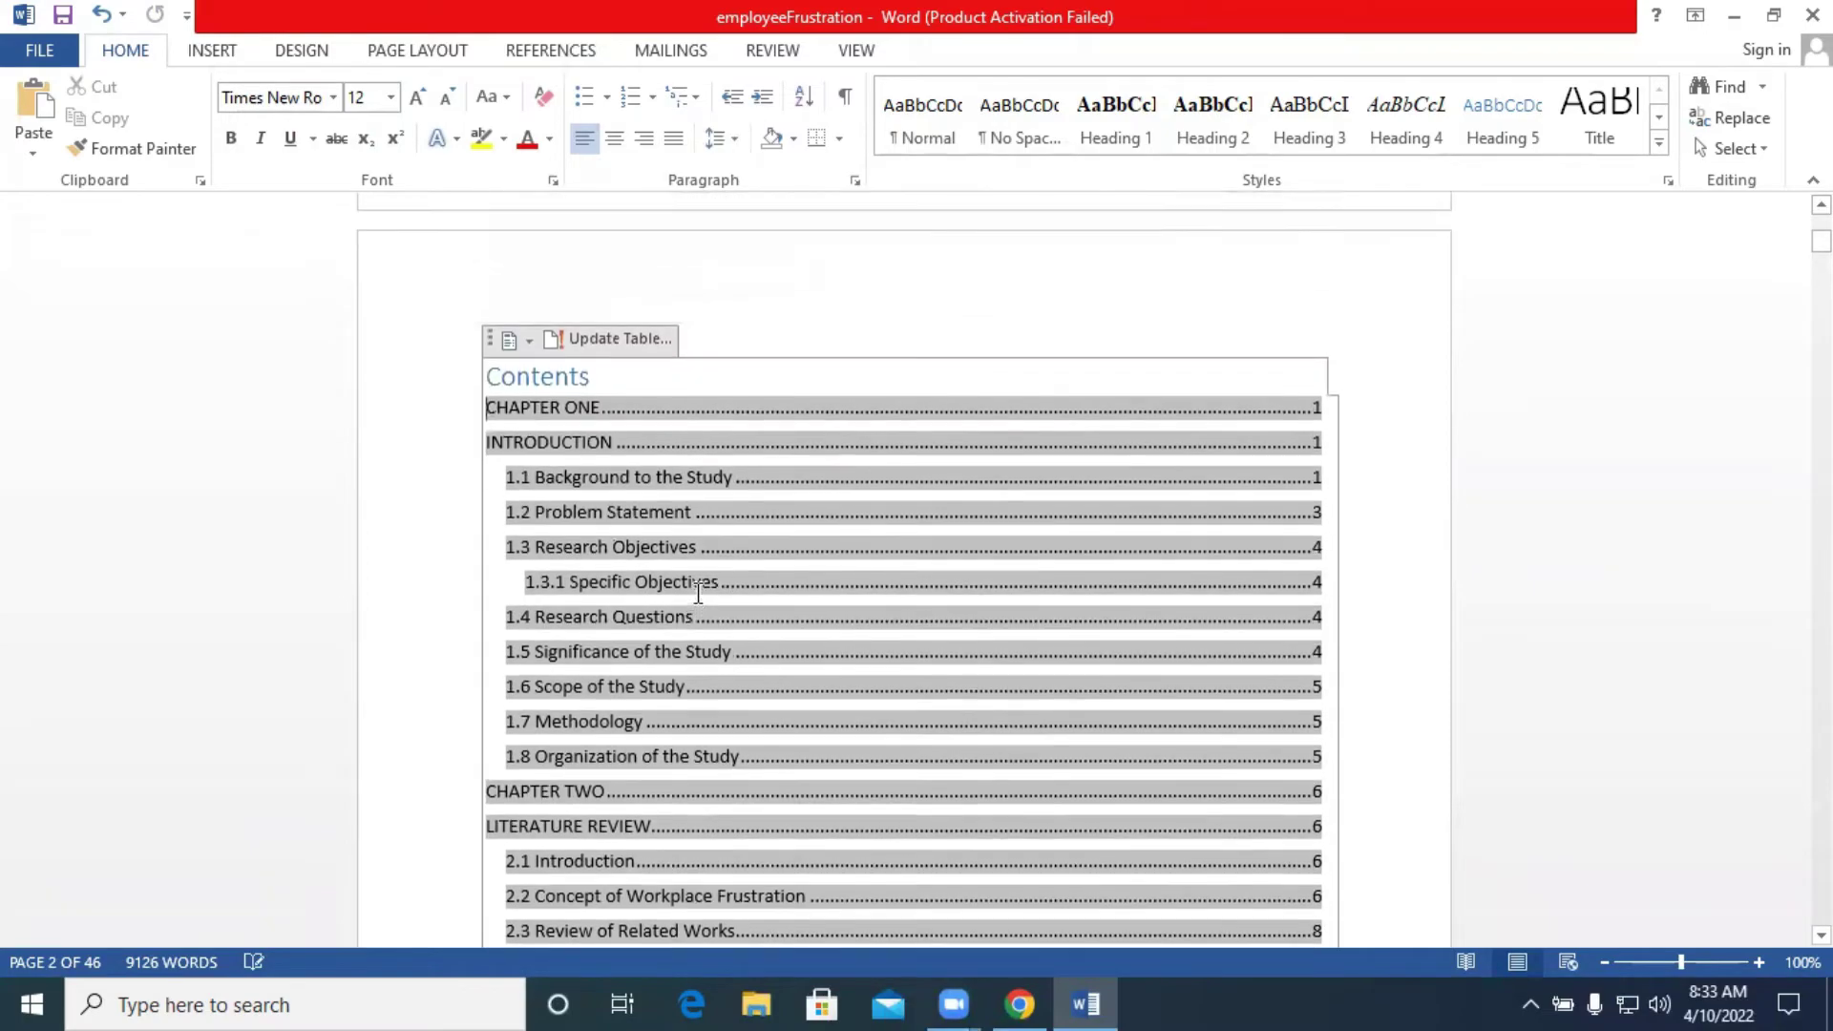
pyautogui.scroll(1, 698, 593)
# Format the whole table of contents as Times New Roman 12 pt, 2.0 line spacing.
pyautogui.moveTo(485, 477)
pyautogui.mouseDown()
pyautogui.moveTo(1050, 941)
pyautogui.moveTo(1171, 458)
pyautogui.moveTo(1256, 376)
pyautogui.moveTo(998, 647)
pyautogui.mouseUp()
pyautogui.scroll(14, 984, 659)
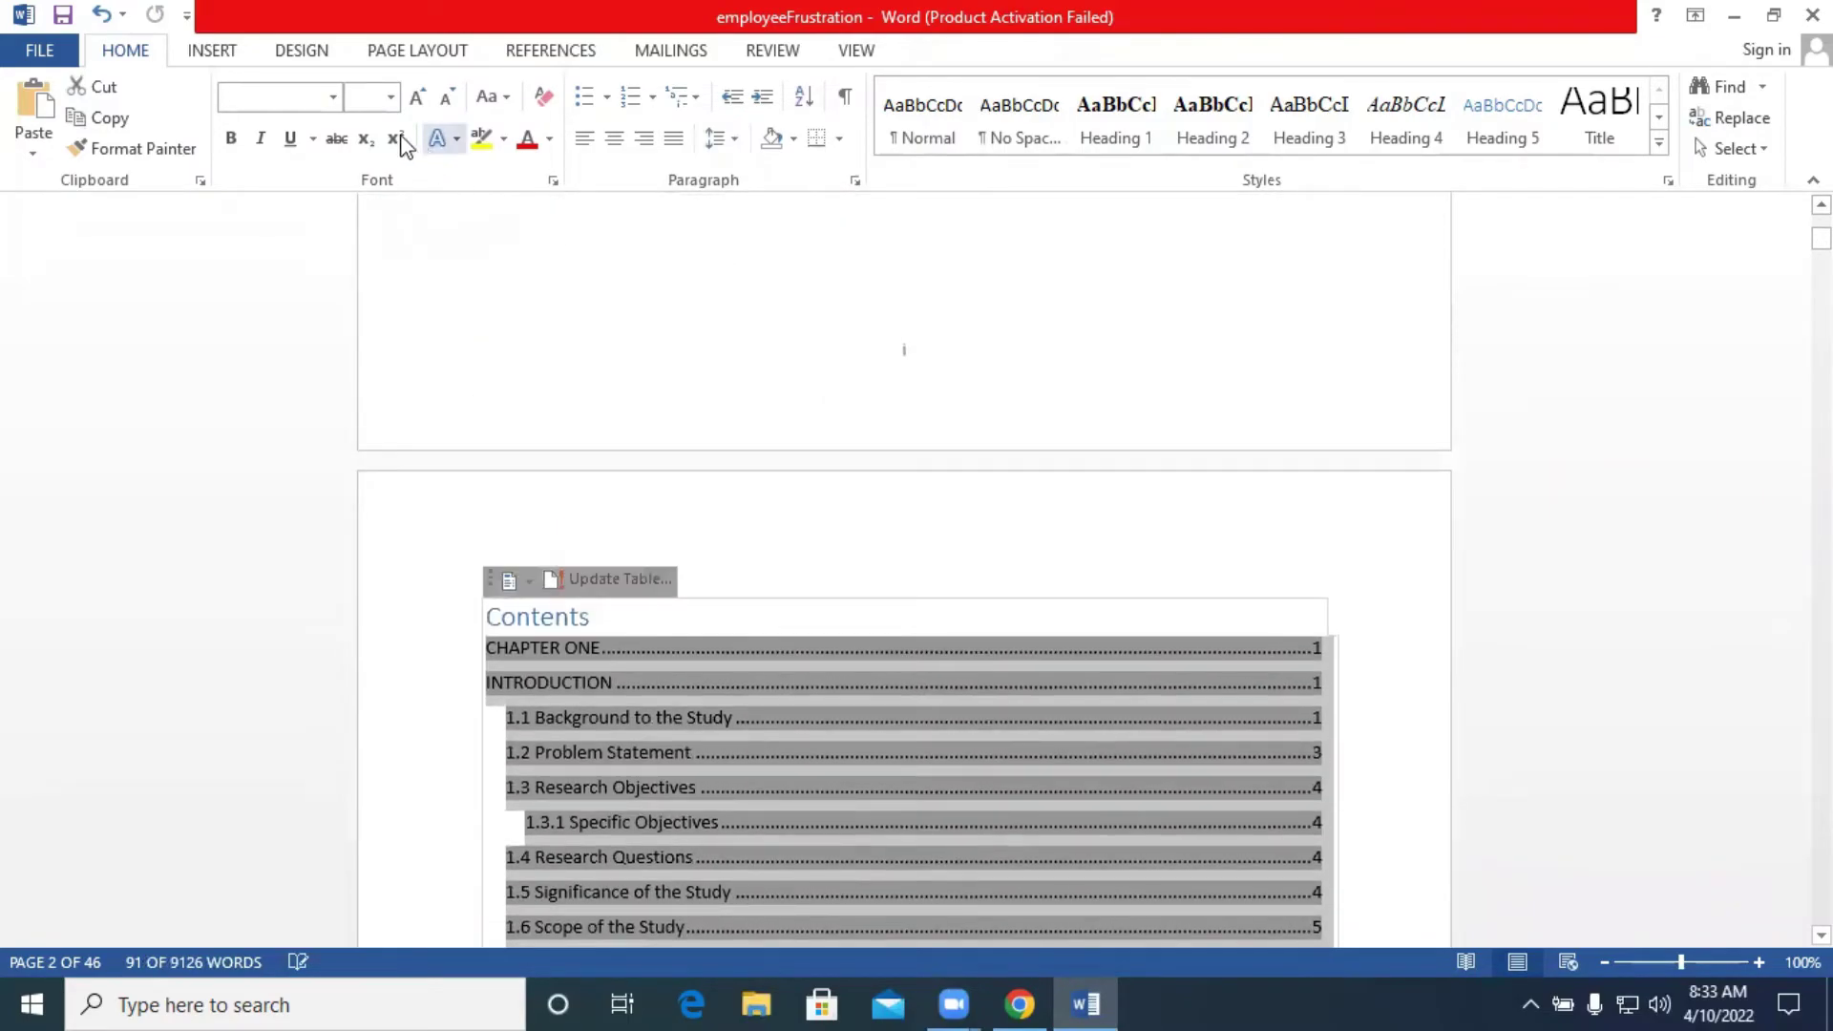
pyautogui.click(334, 98)
pyautogui.click(325, 258)
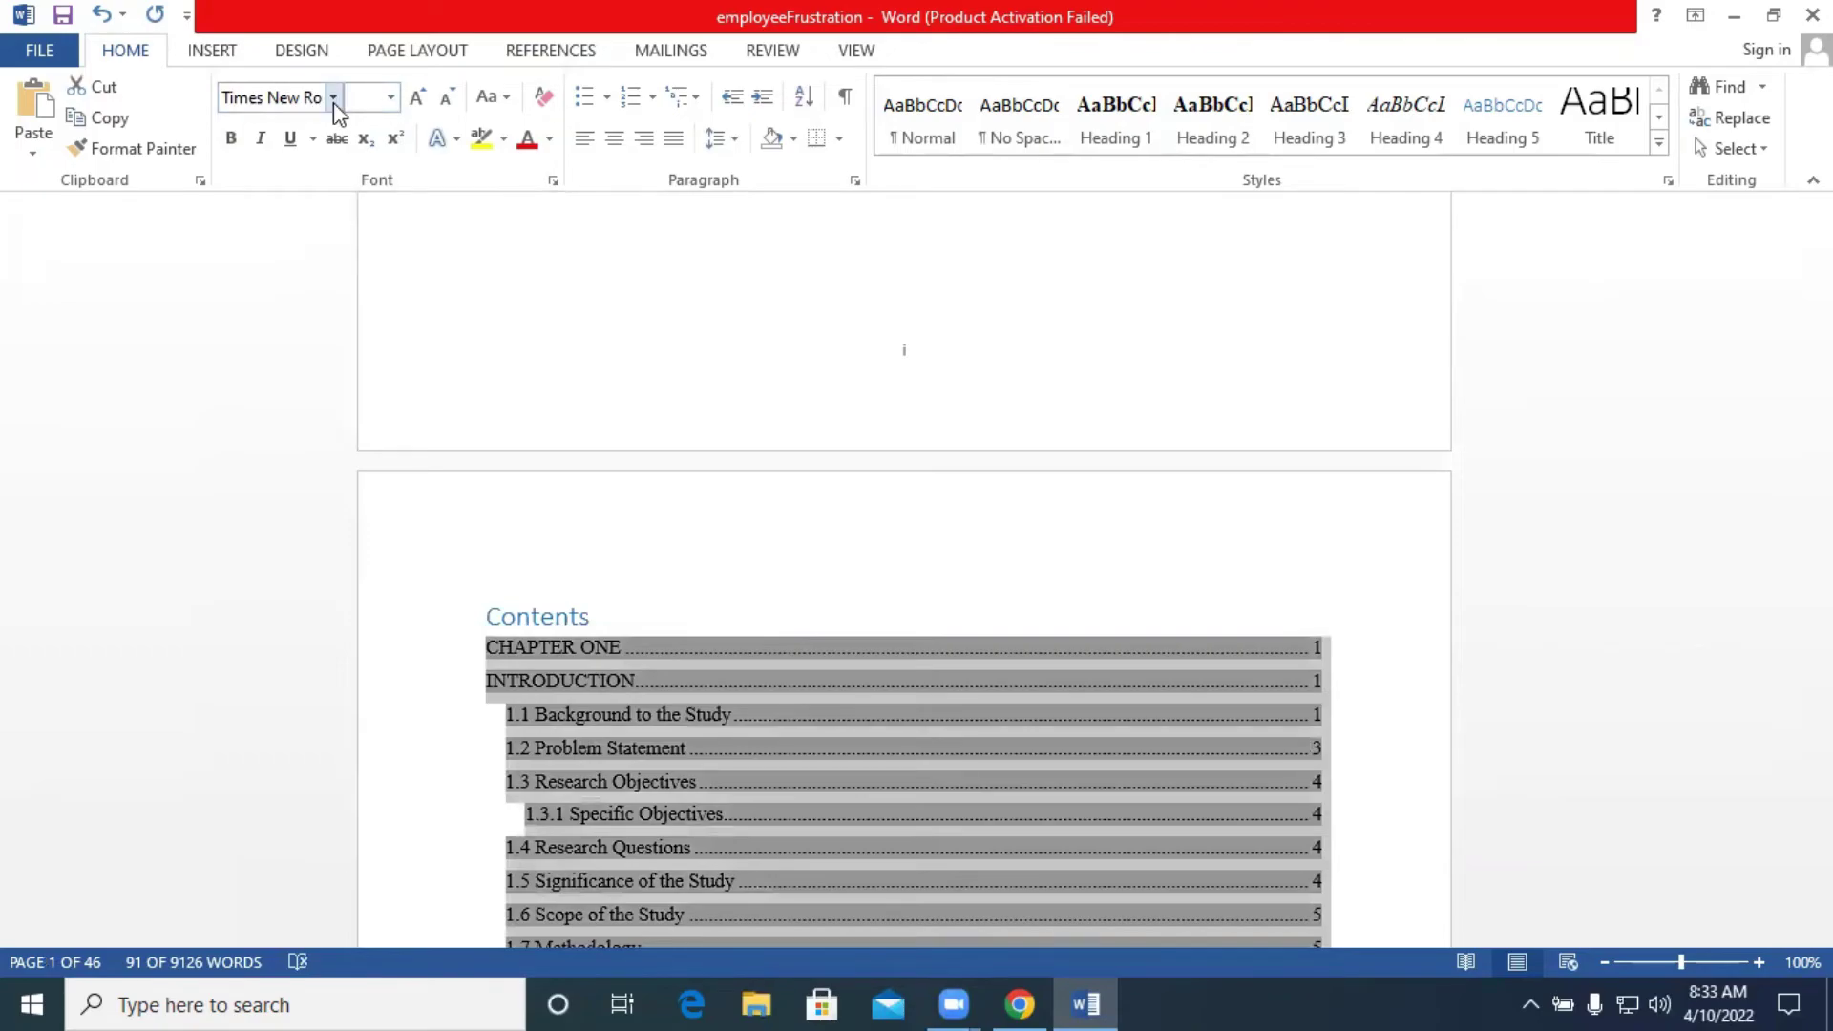
pyautogui.click(390, 96)
pyautogui.click(366, 233)
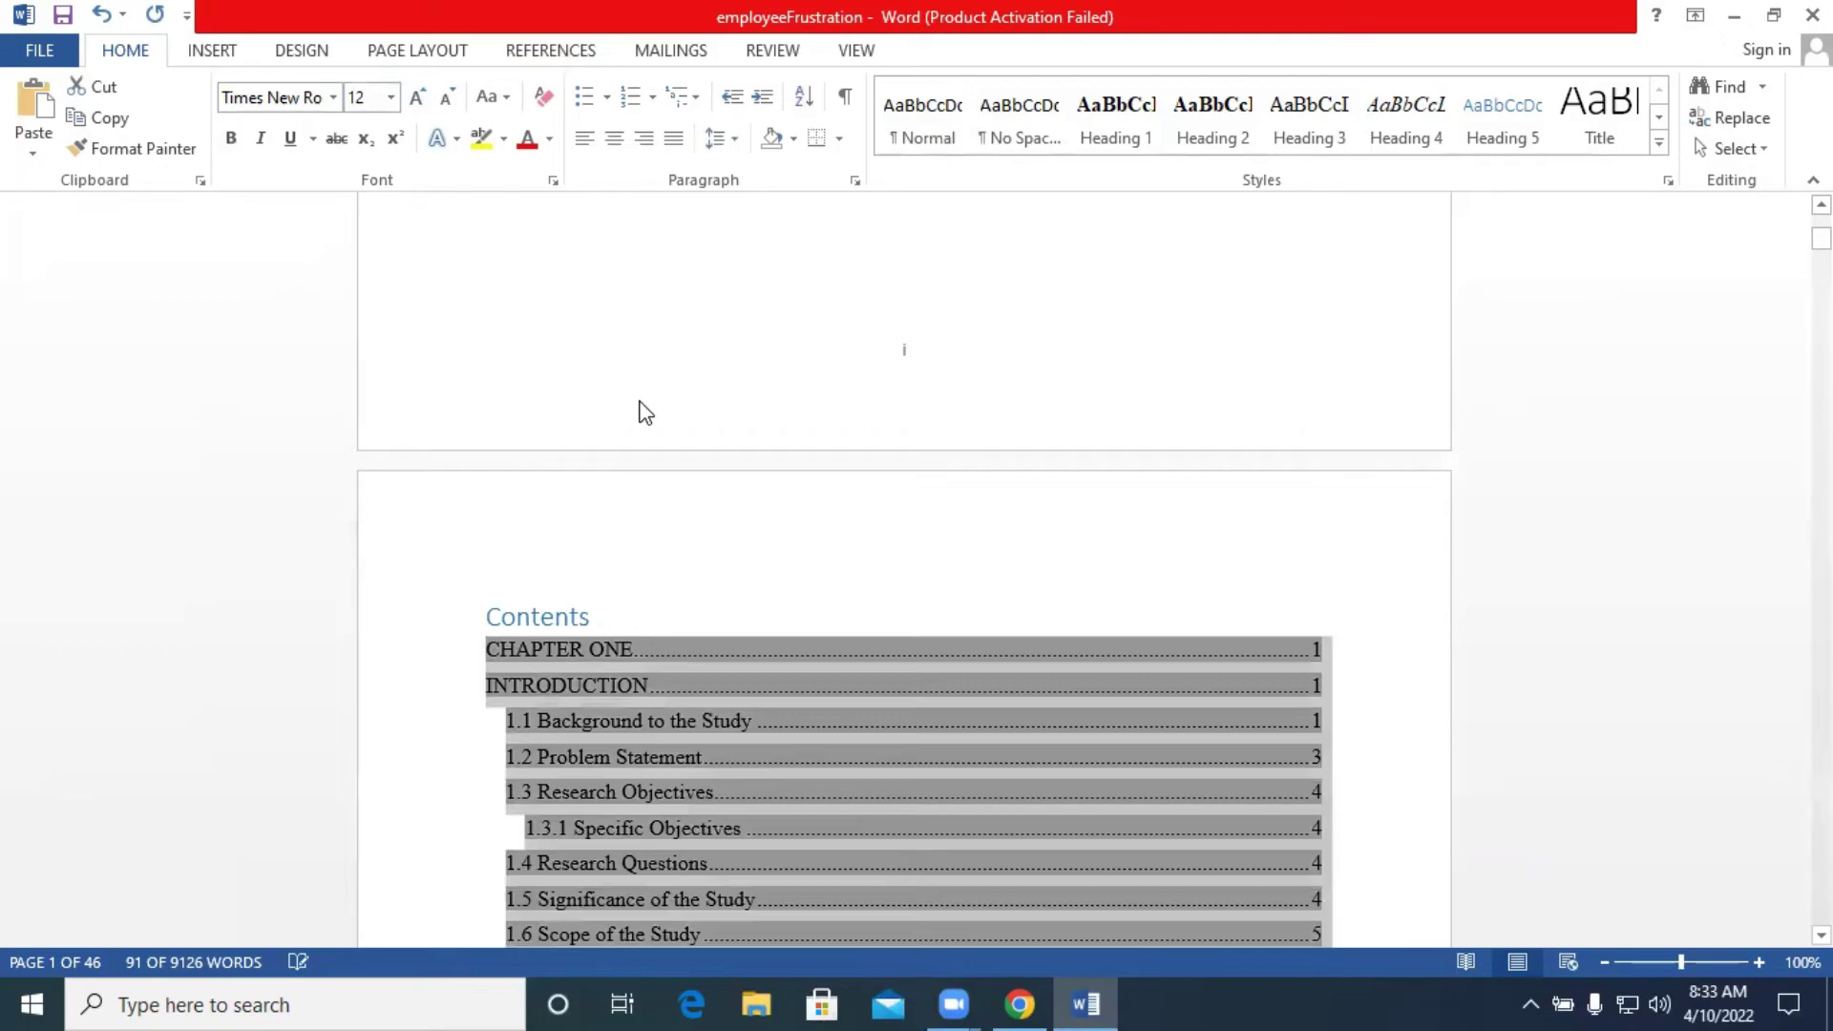
pyautogui.click(734, 140)
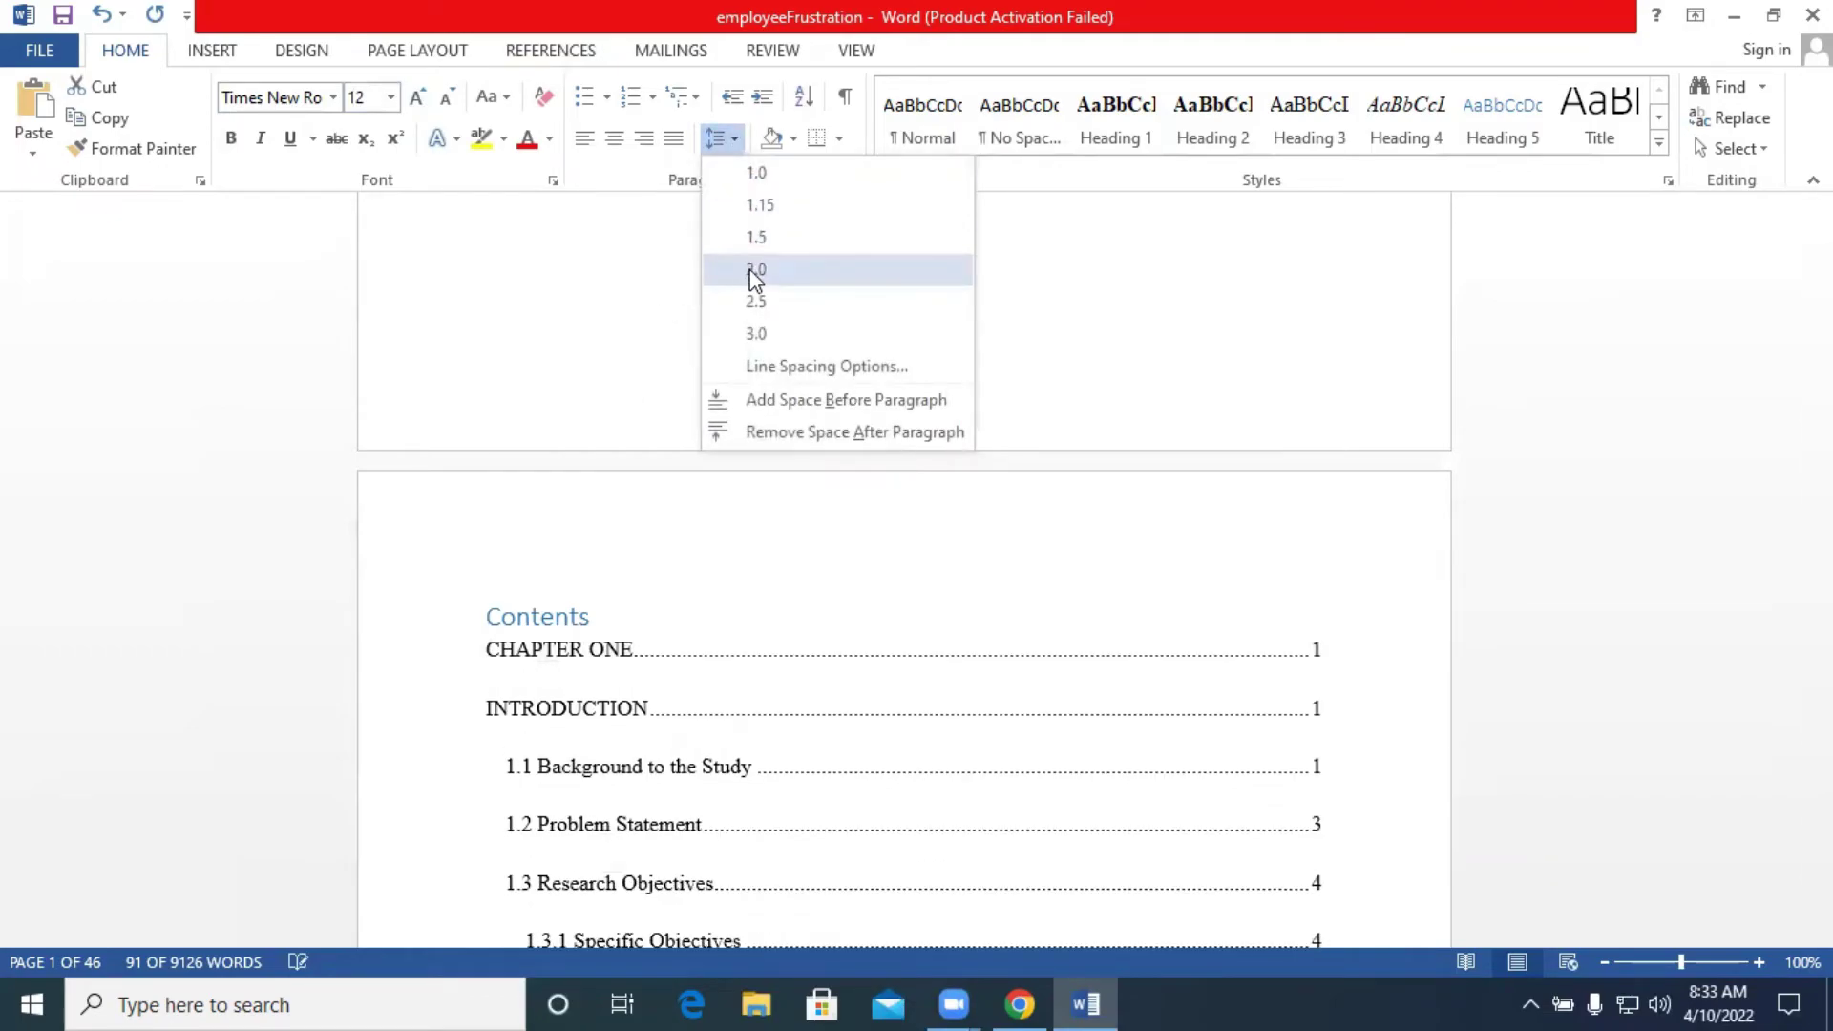
pyautogui.click(756, 270)
pyautogui.scroll(-12, 935, 641)
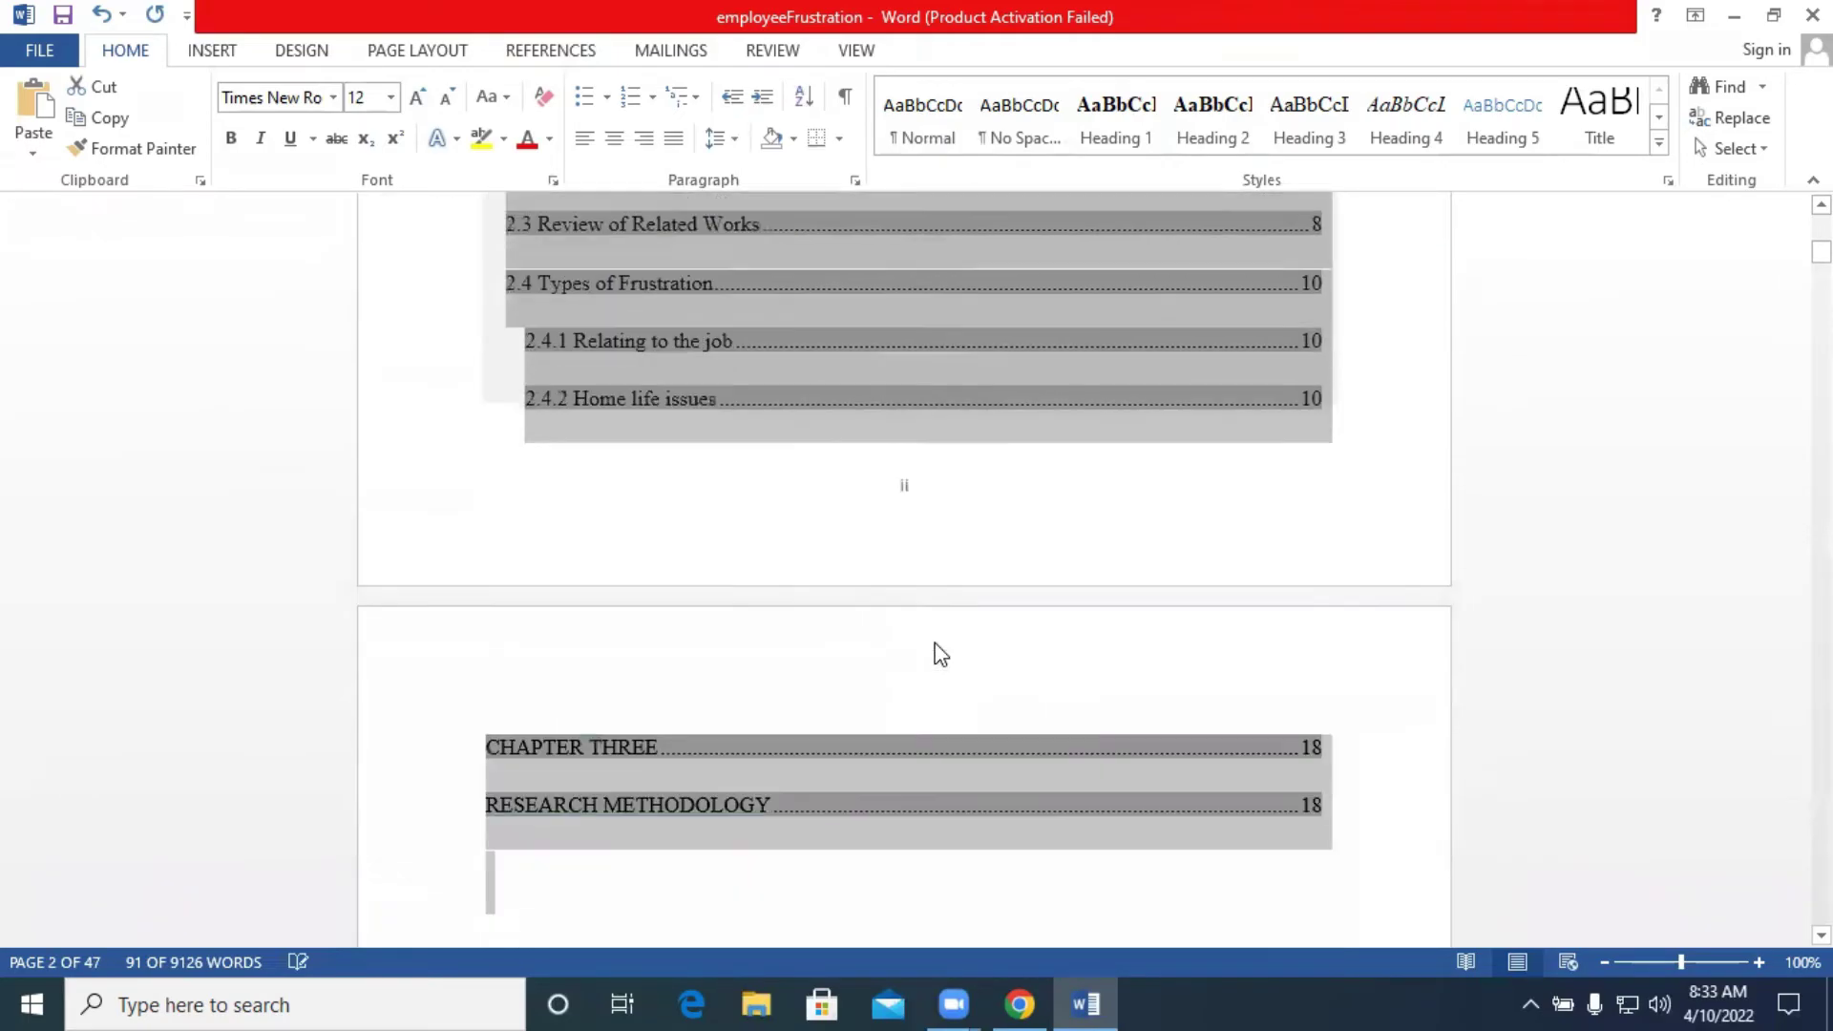
pyautogui.scroll(-4, 938, 650)
pyautogui.click(935, 646)
pyautogui.scroll(10, 935, 647)
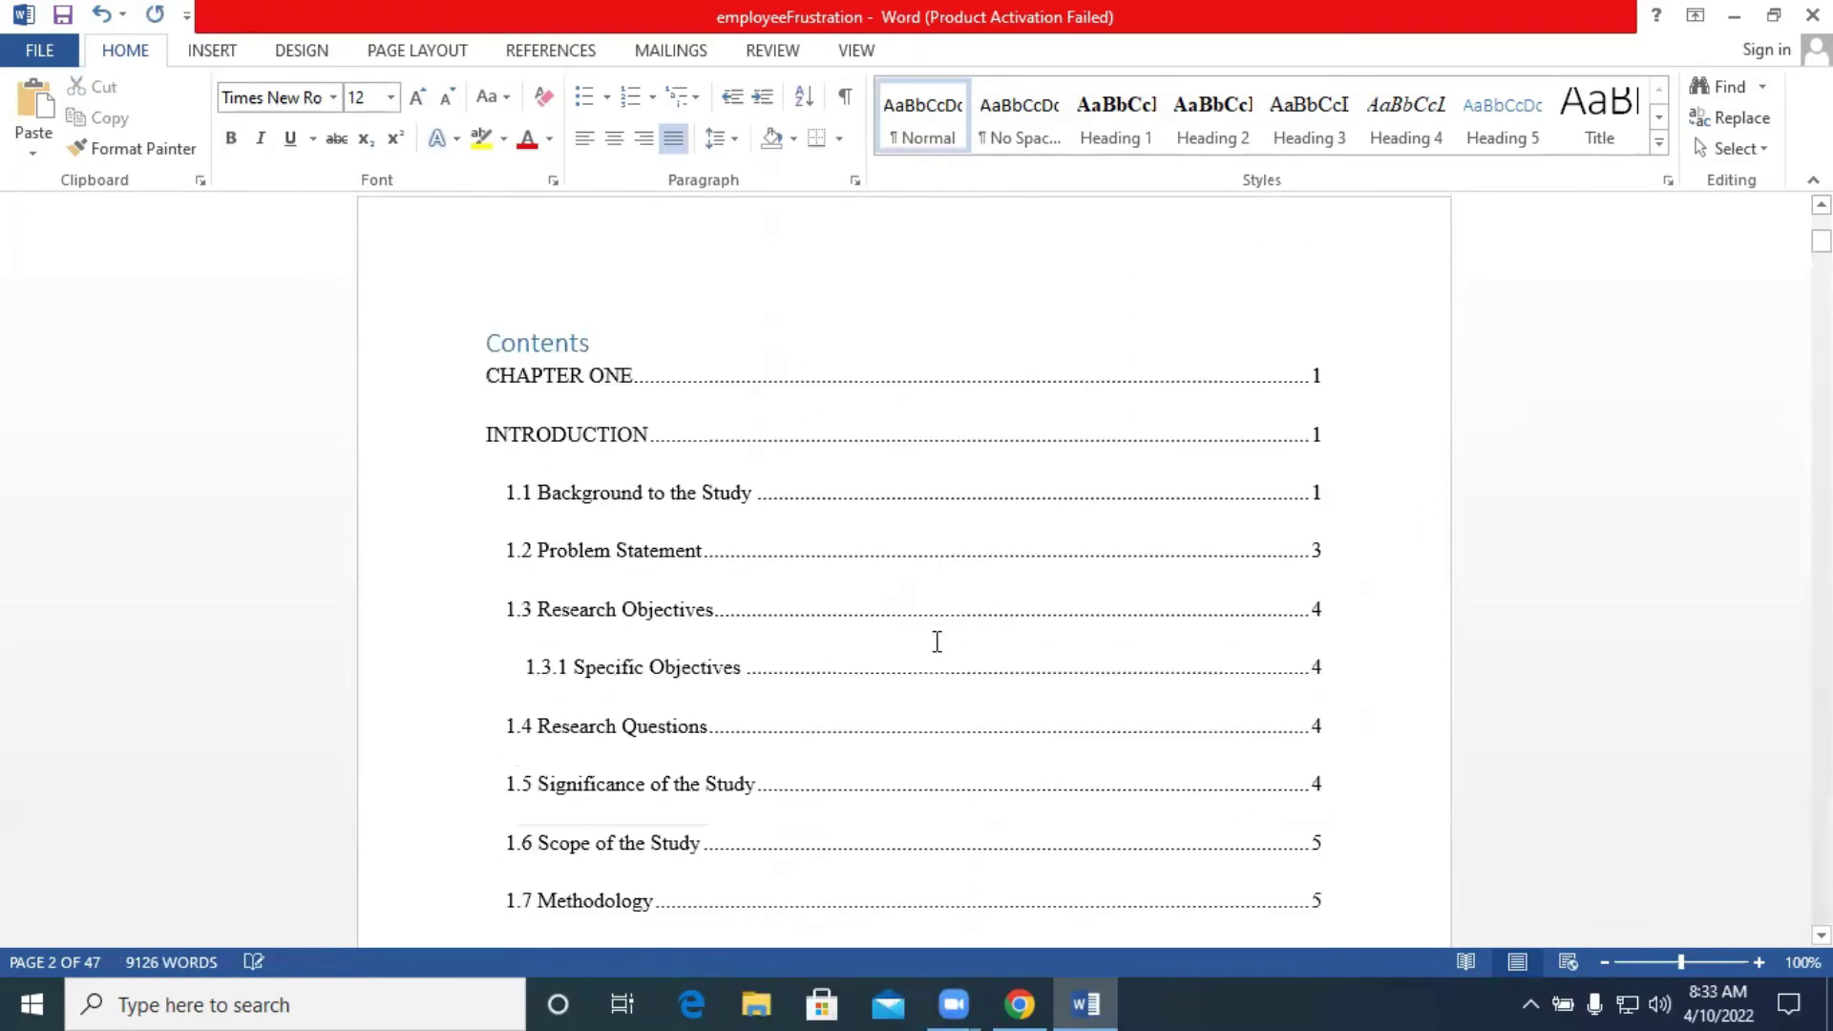
# Bold the CHAPTER ONE/INTRODUCTION, CHAPTER TWO/LITERATURE REVIEW and CHAPTER THREE/RESEARCH METHODOLOGY entries.
pyautogui.scroll(1, 937, 642)
pyautogui.moveTo(1313, 462); pyautogui.dragTo(723, 414)
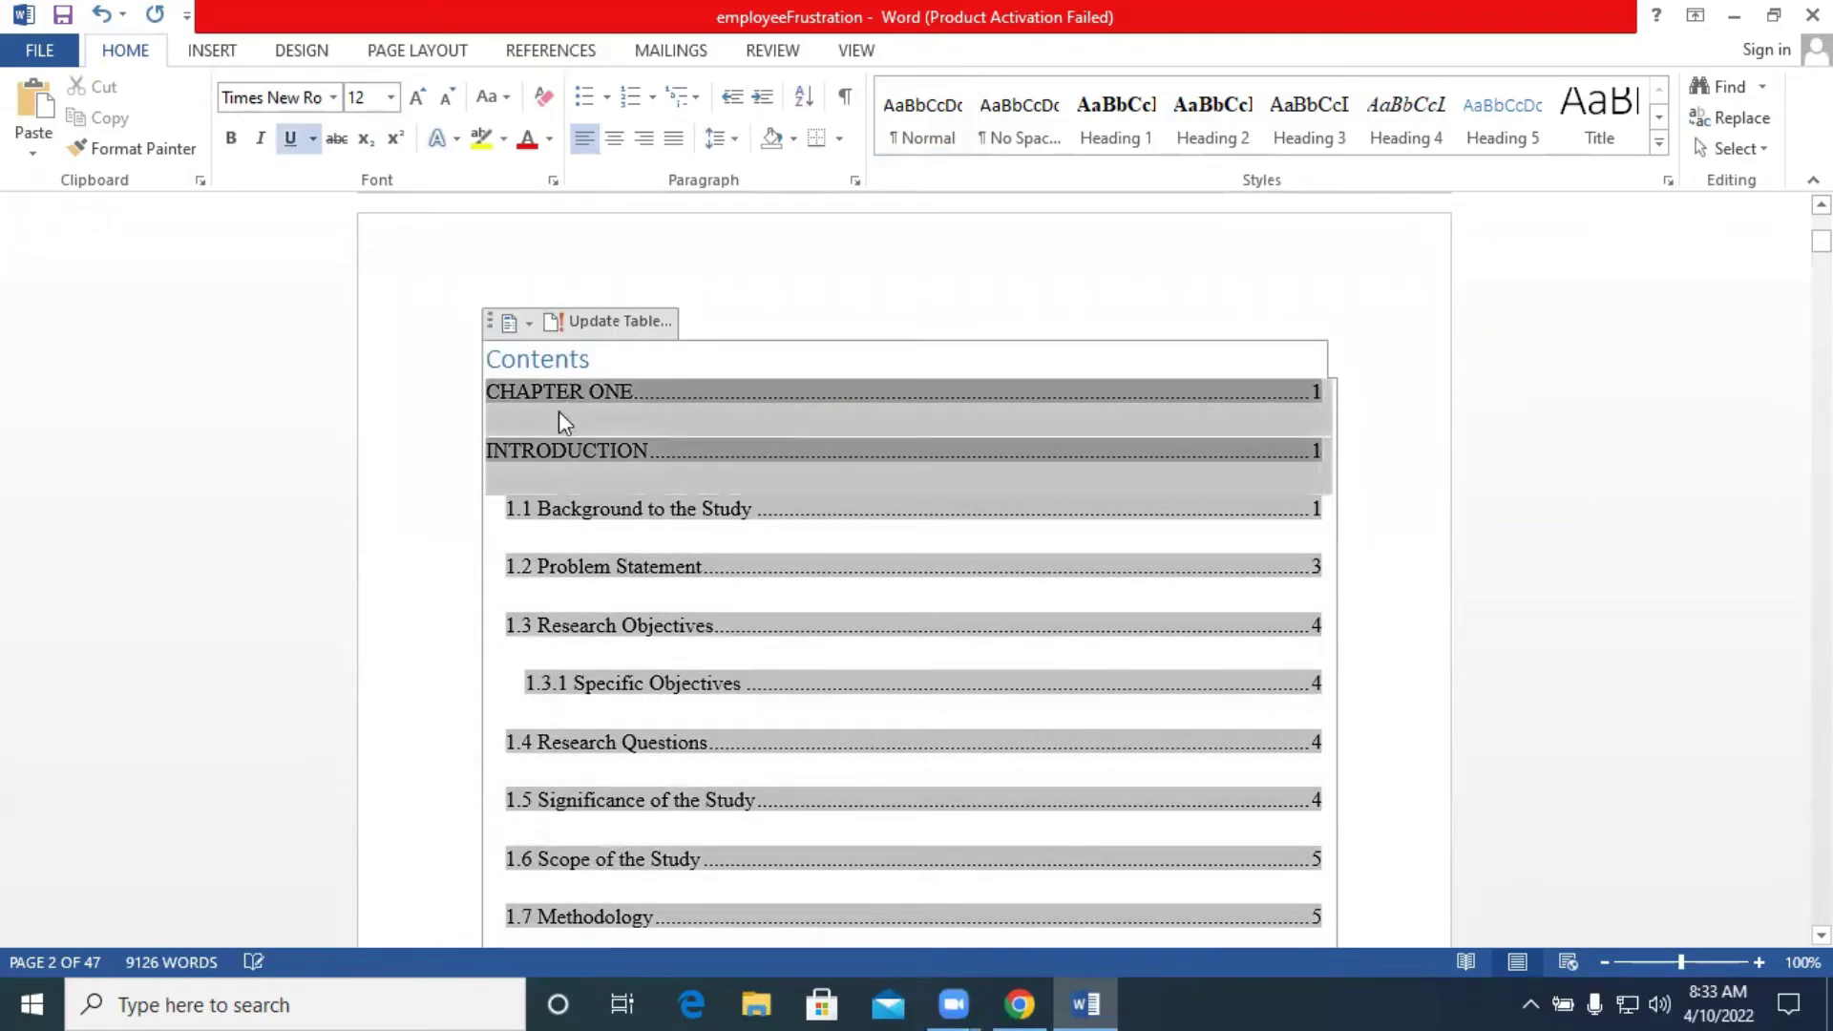
pyautogui.click(231, 138)
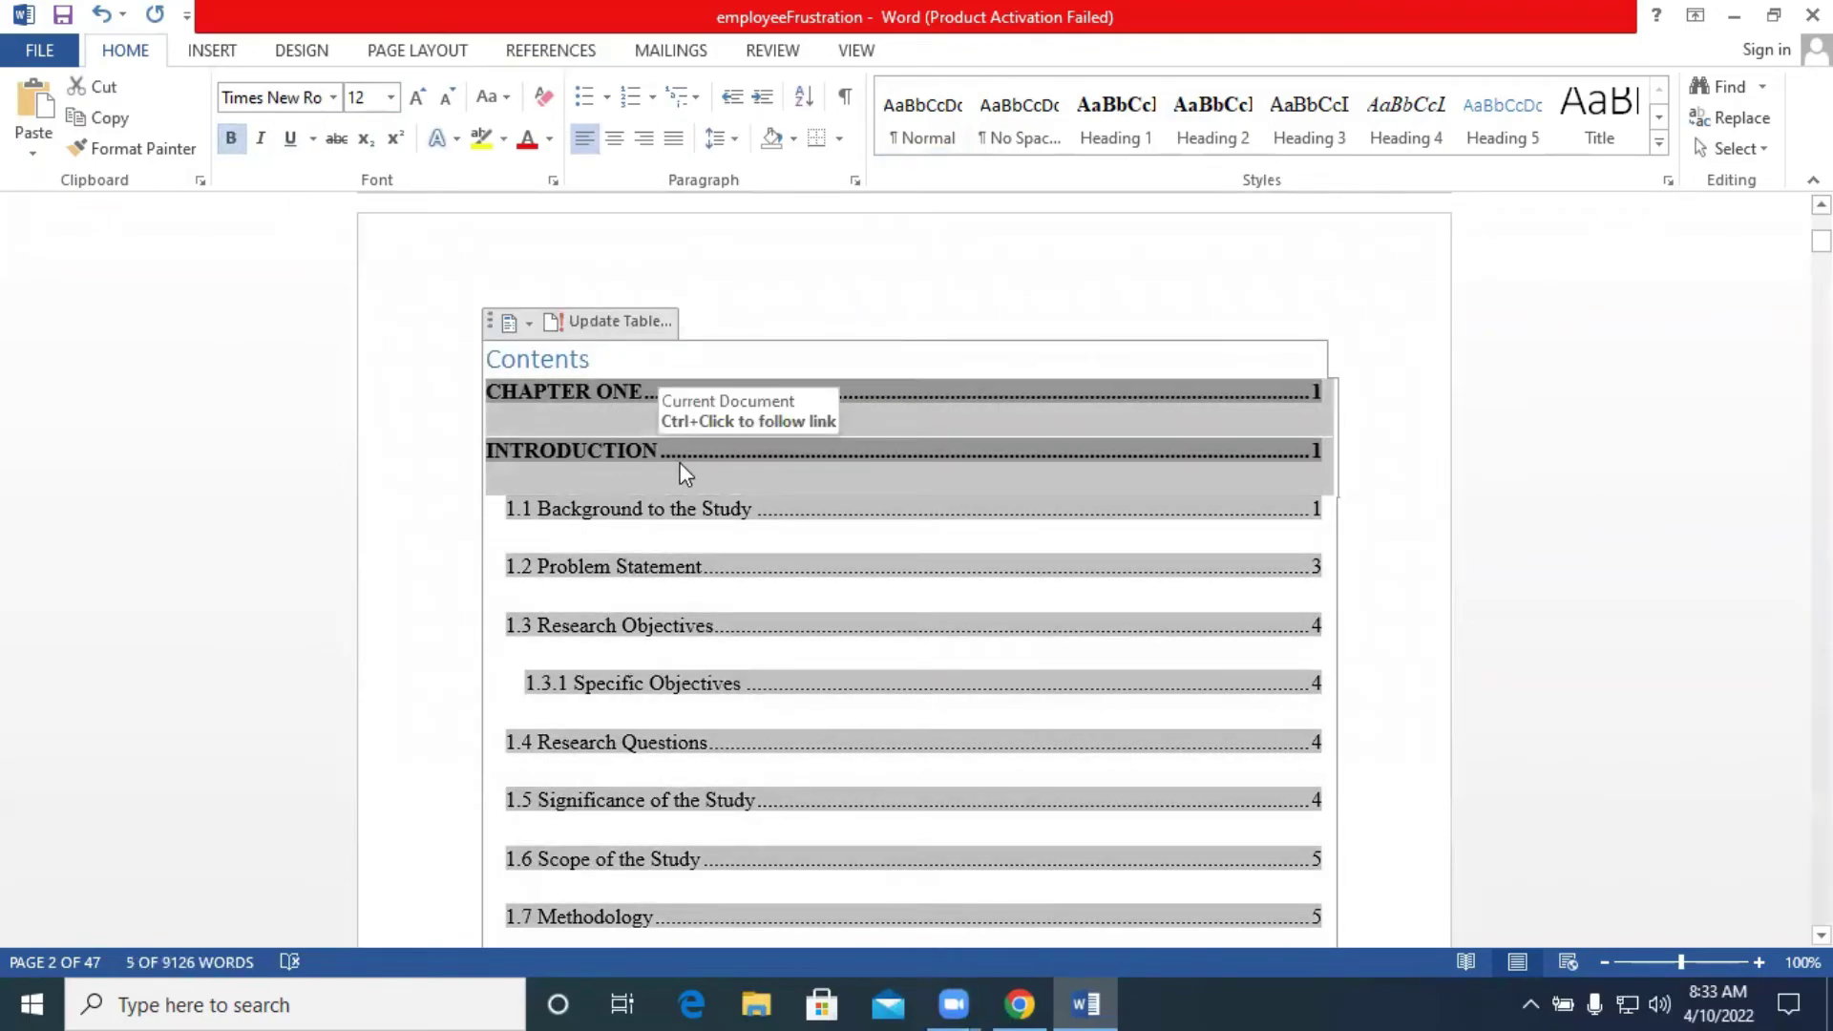
pyautogui.scroll(-5, 746, 504)
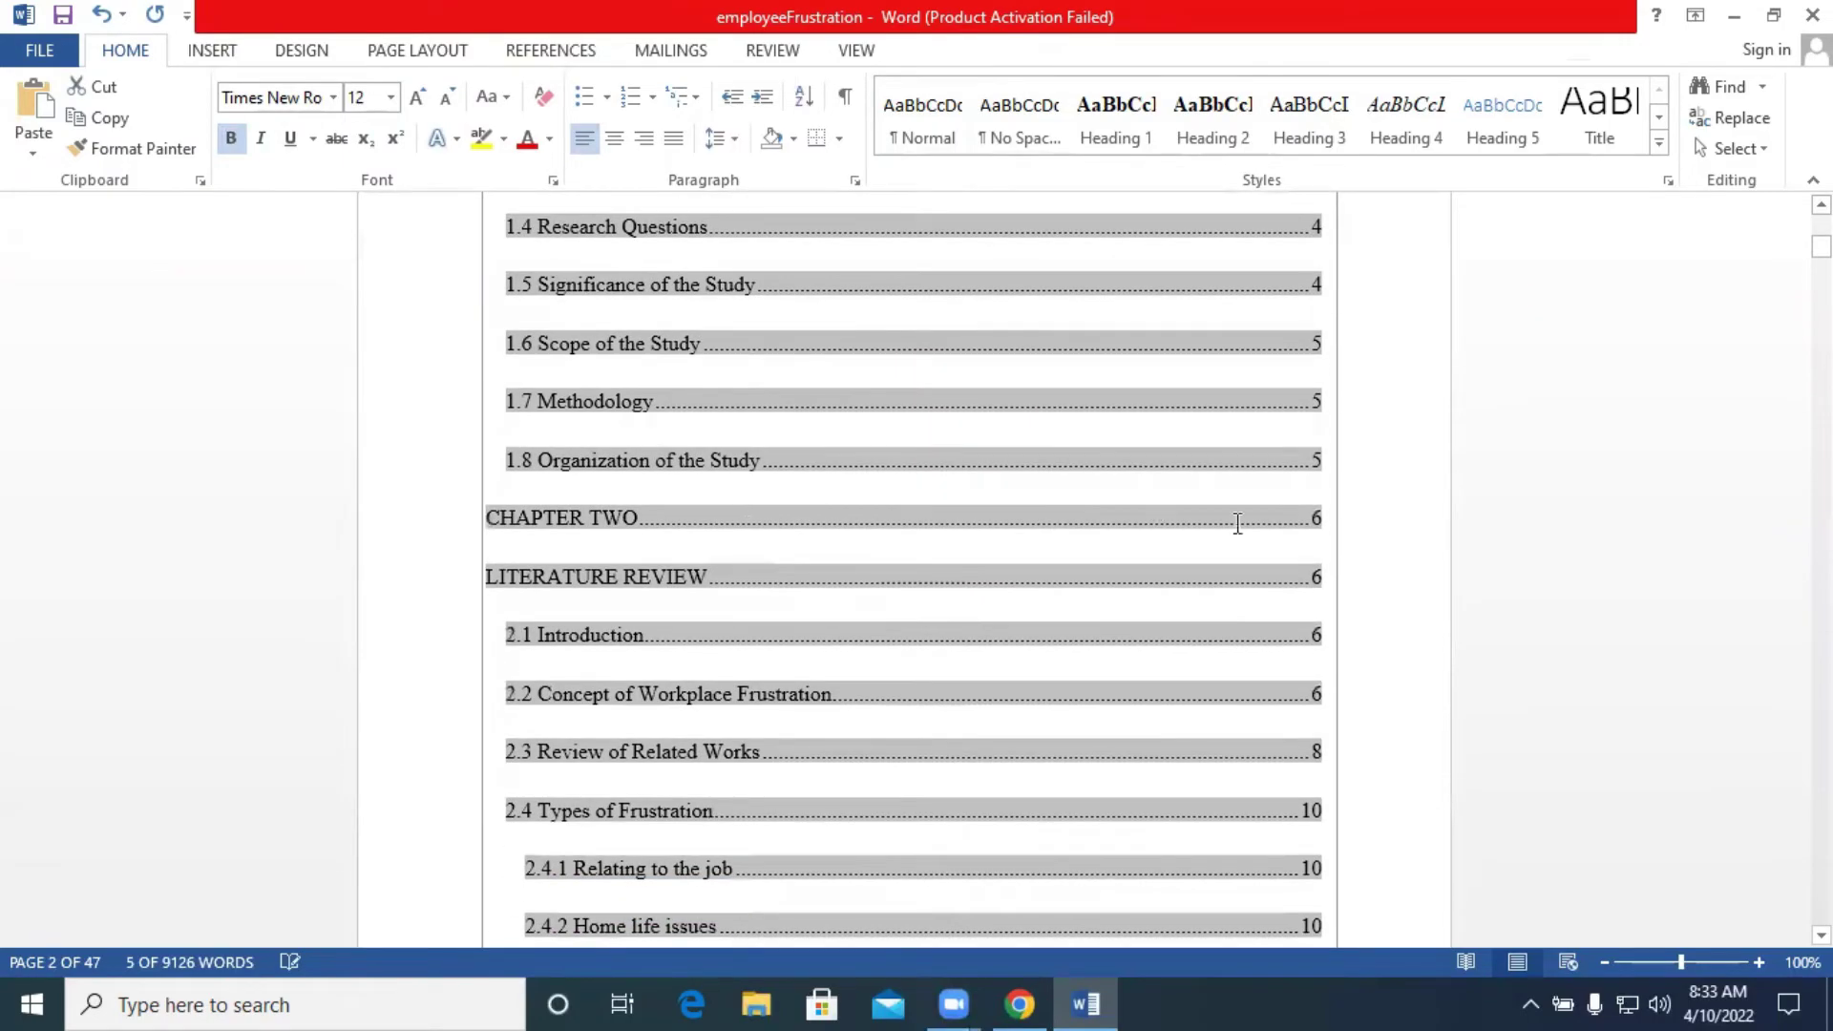
pyautogui.moveTo(1334, 580); pyautogui.dragTo(664, 526)
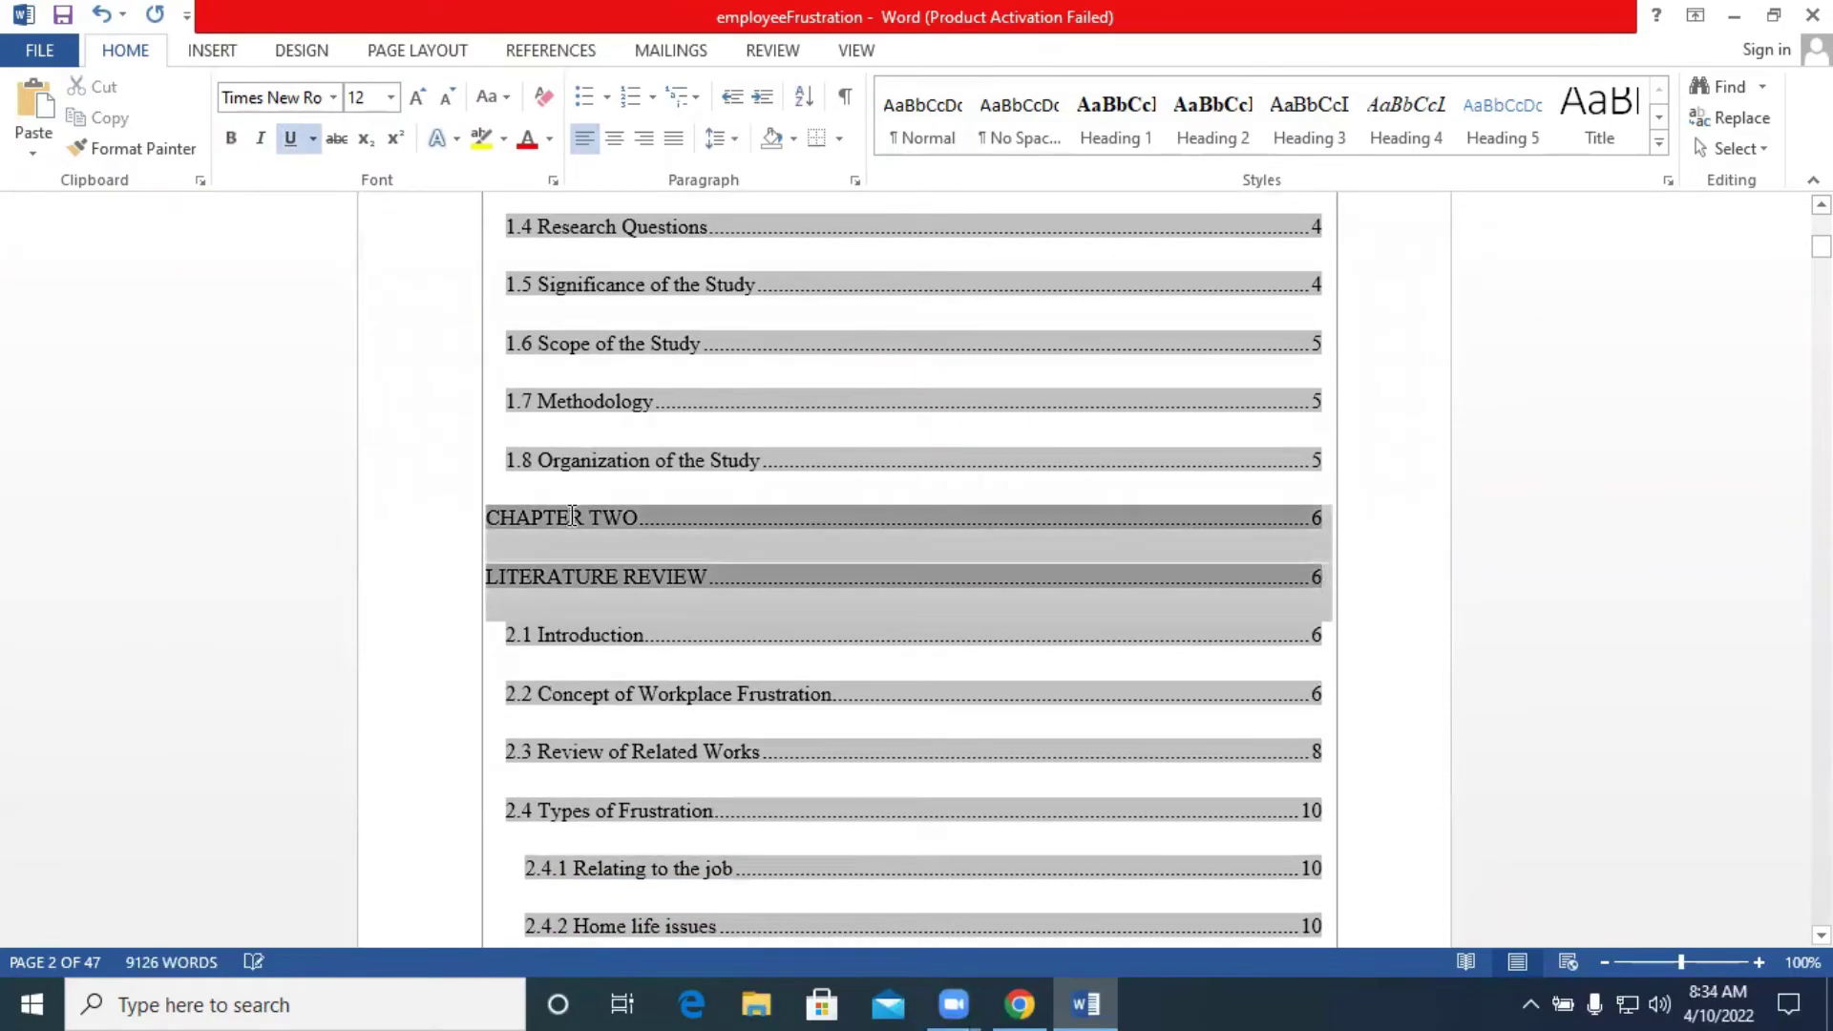
pyautogui.click(231, 139)
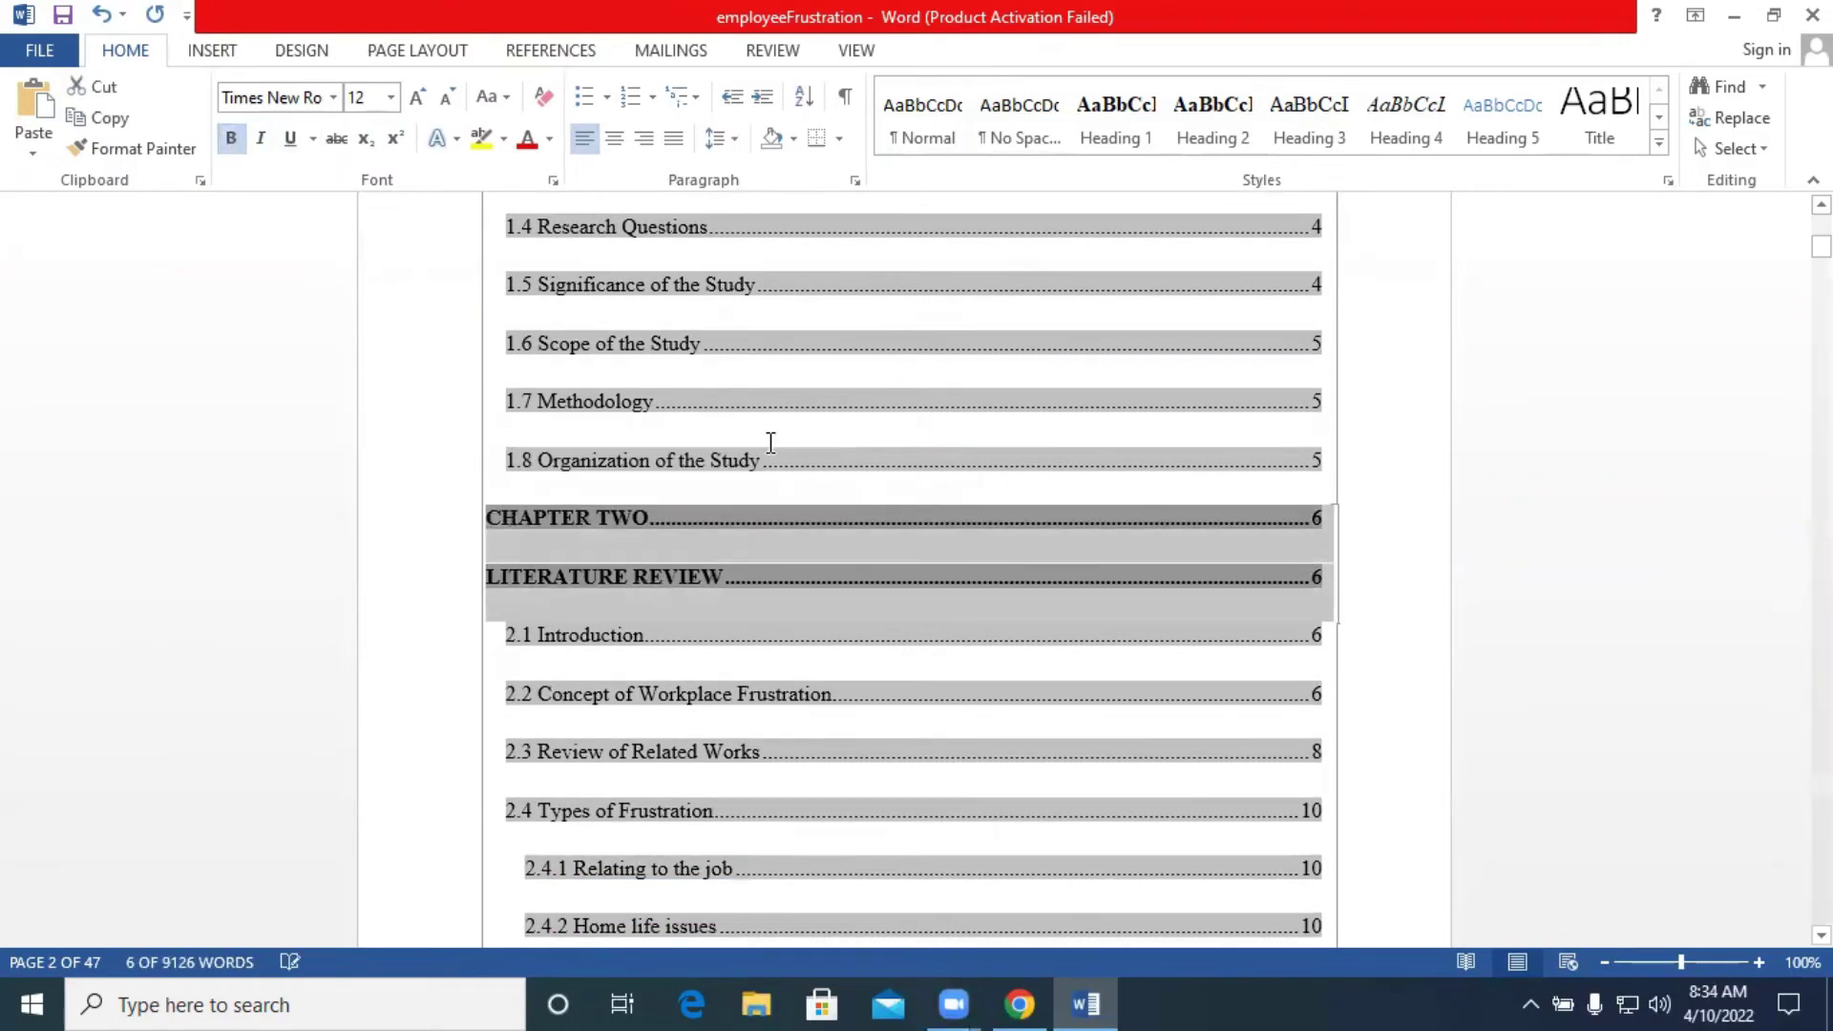
pyautogui.scroll(-4, 770, 442)
pyautogui.scroll(-4, 771, 442)
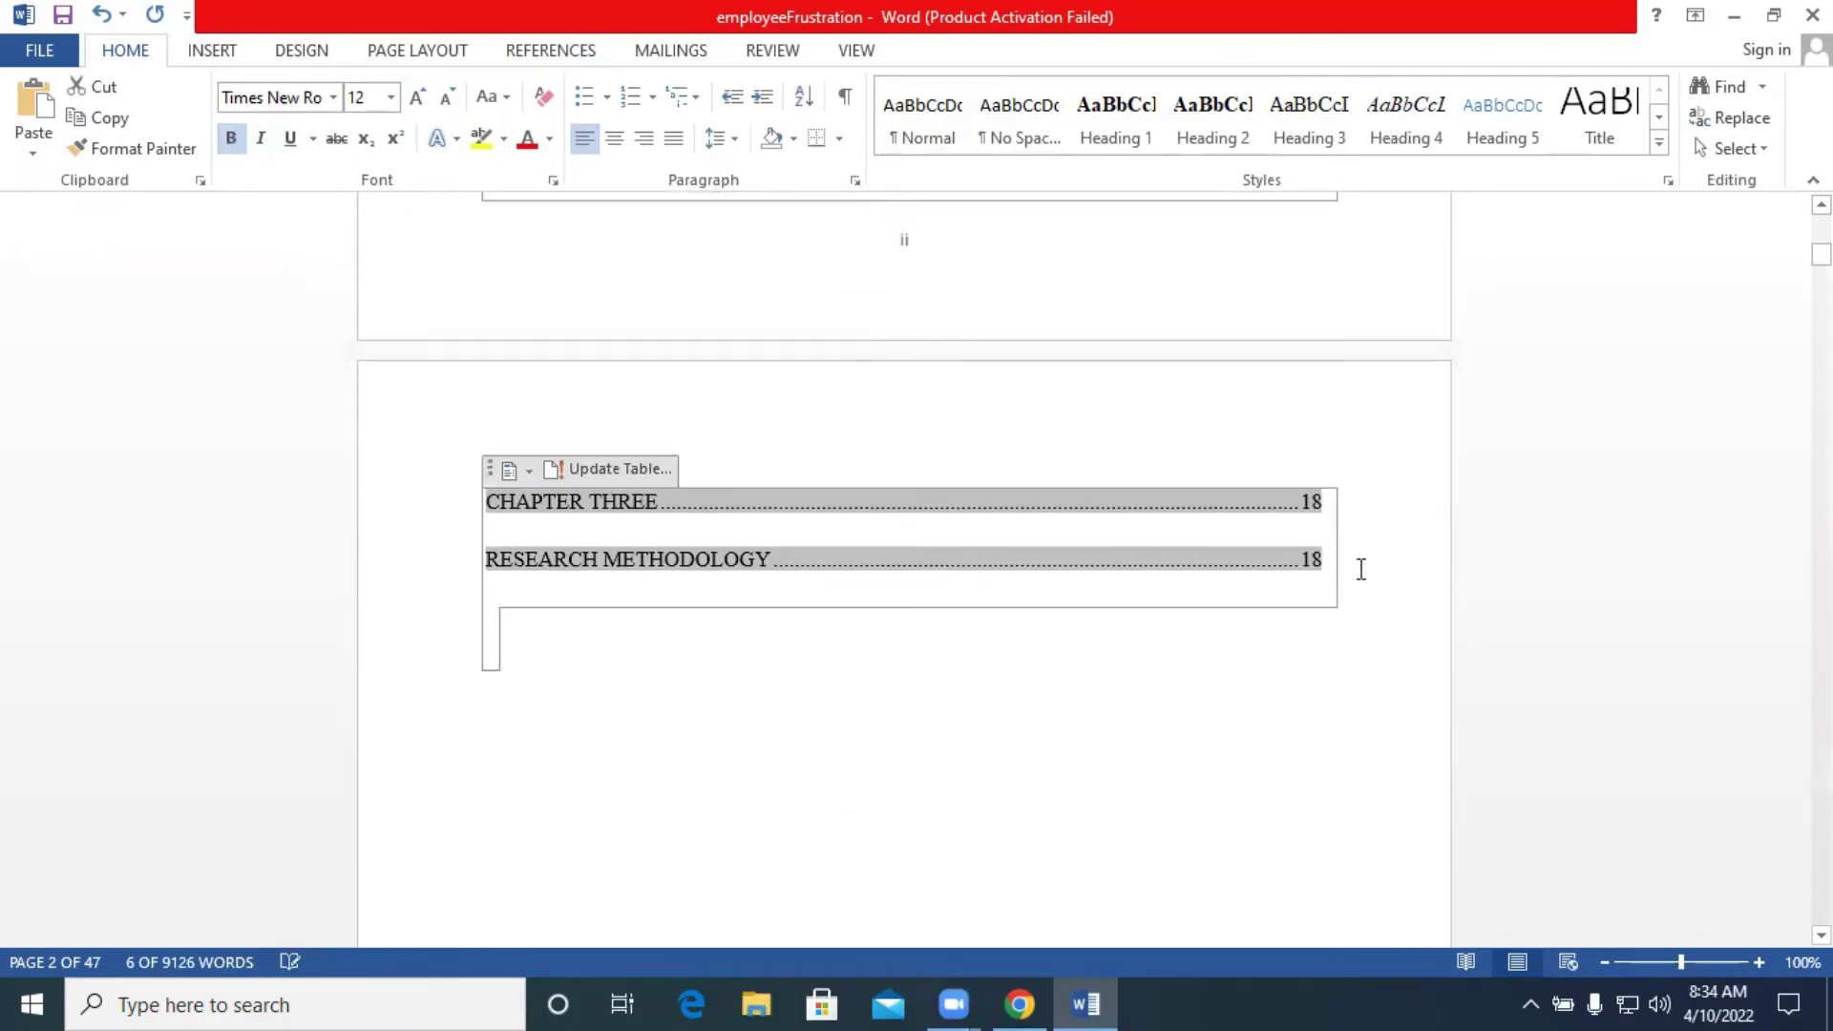
pyautogui.moveTo(1329, 568); pyautogui.dragTo(1310, 571)
pyautogui.moveTo(903, 578); pyautogui.dragTo(489, 498)
pyautogui.click(231, 138)
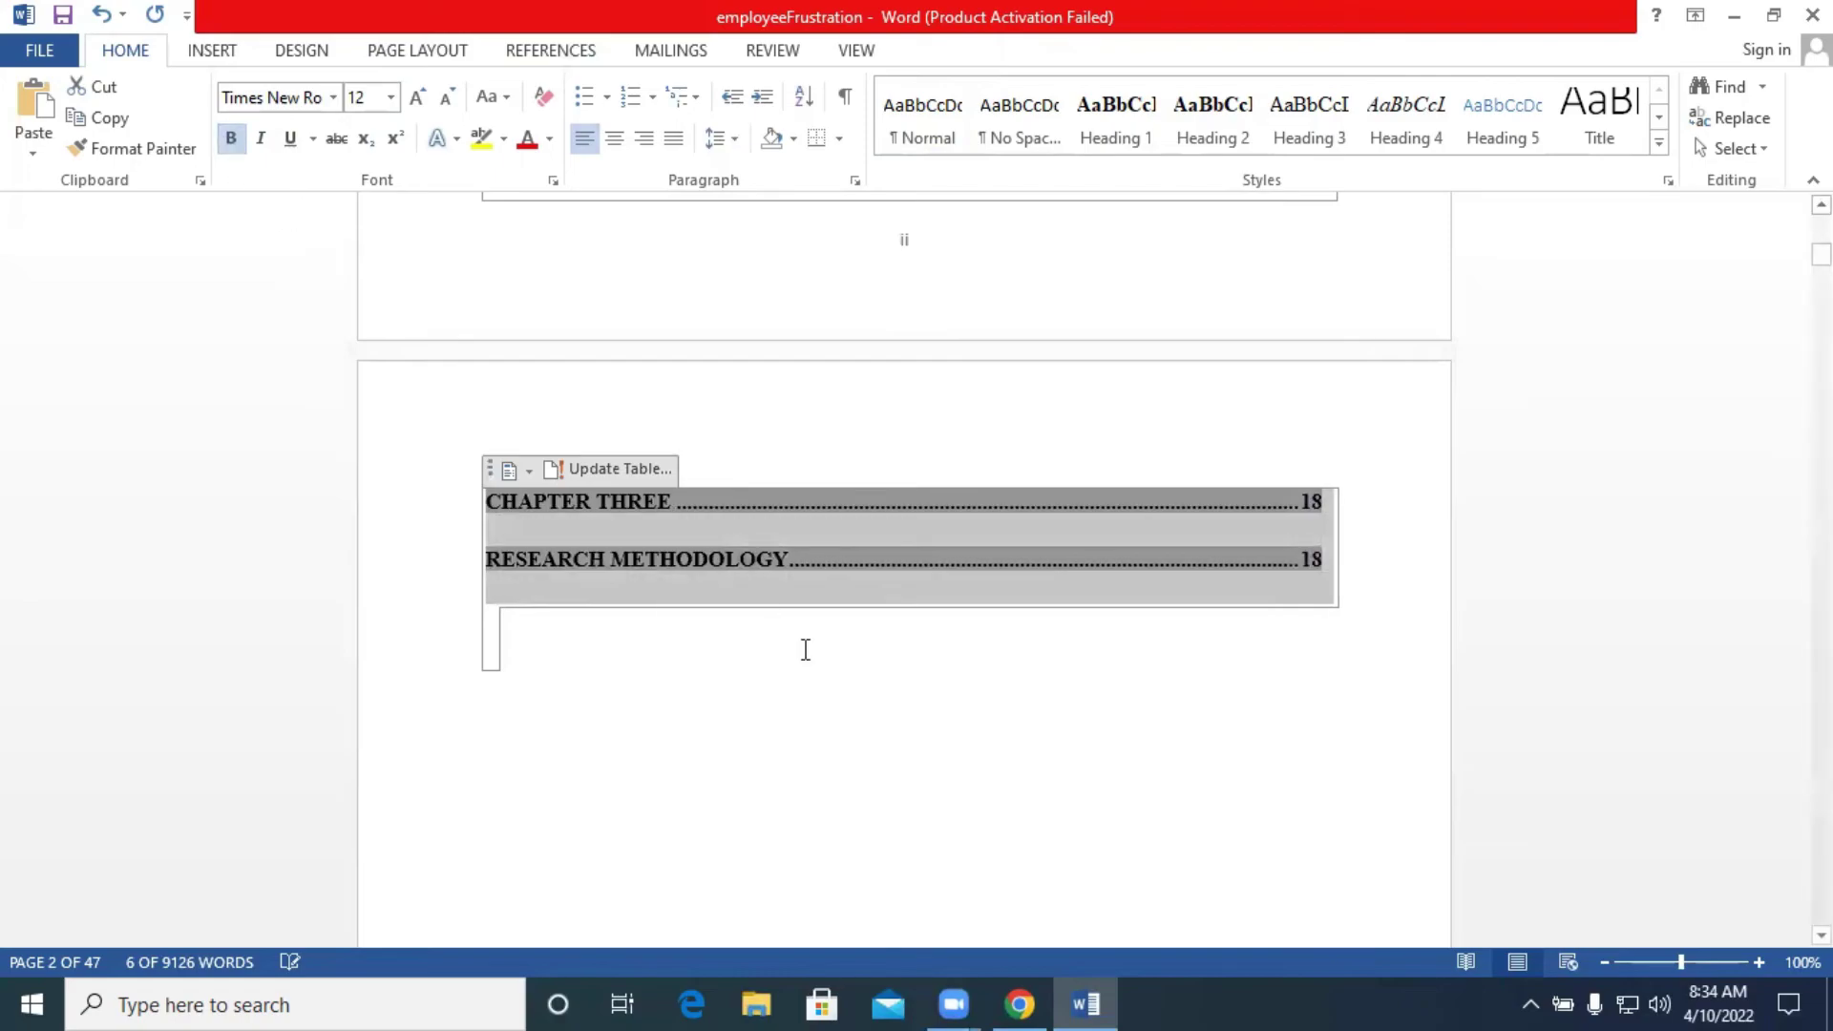